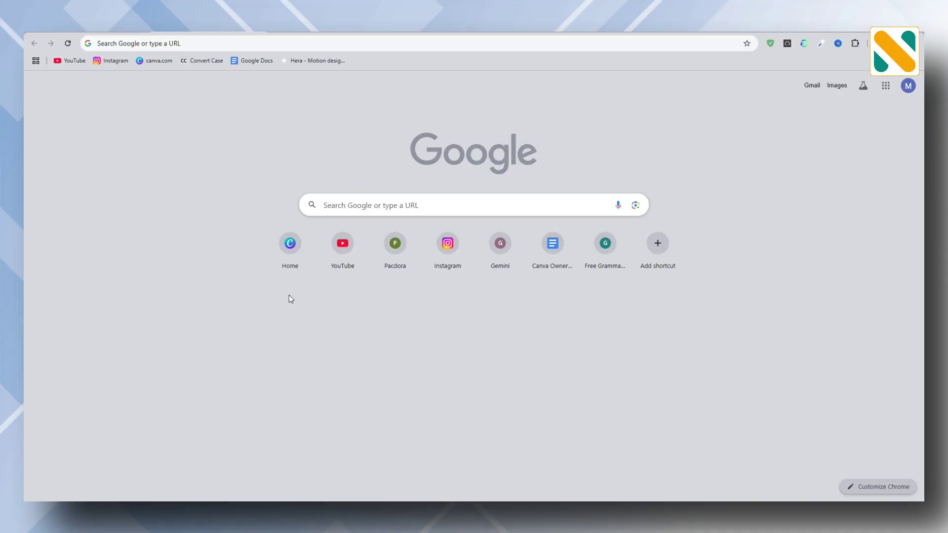
Step: Open the Canva home page and create a new custom-size design of 1000 × 1000 px
{"action": "left_click", "coordinate": [277, 254]}
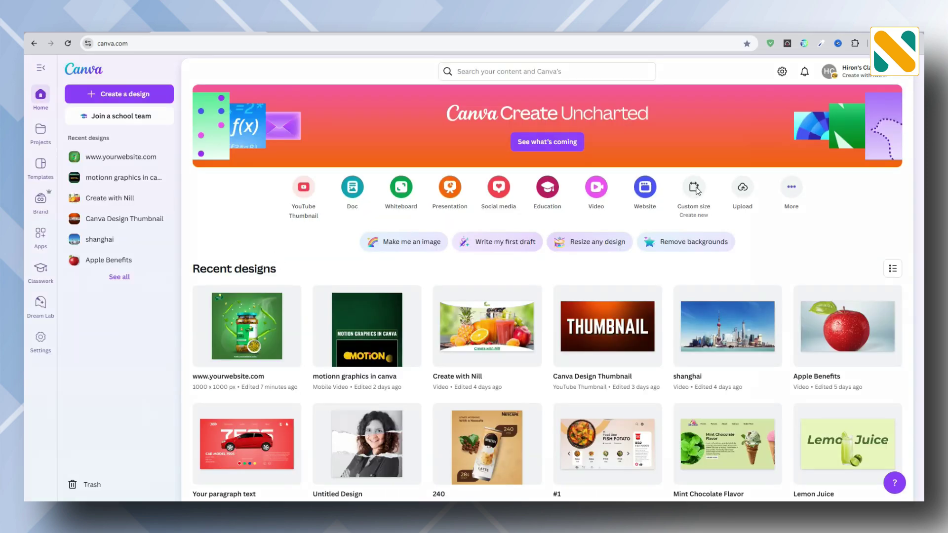
{"action": "left_click", "coordinate": [695, 190]}
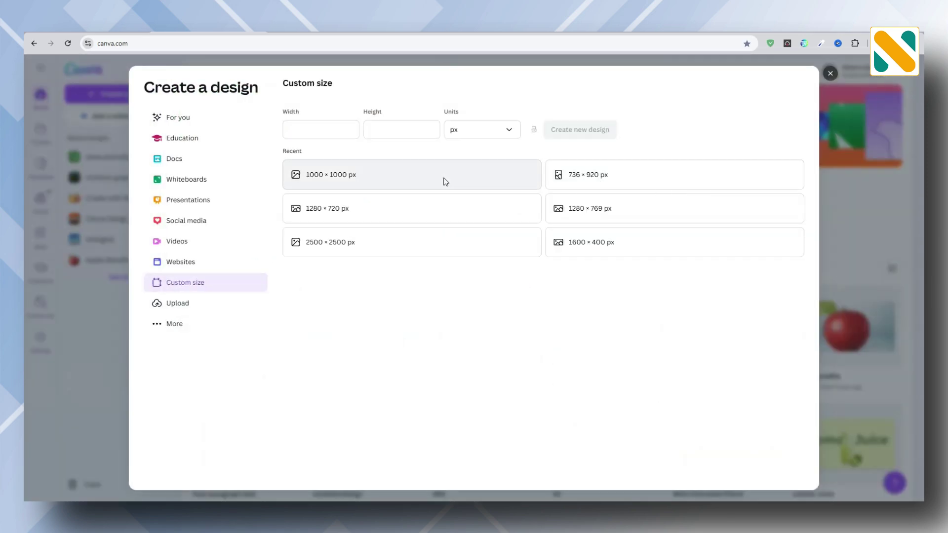
{"action": "left_click", "coordinate": [443, 181]}
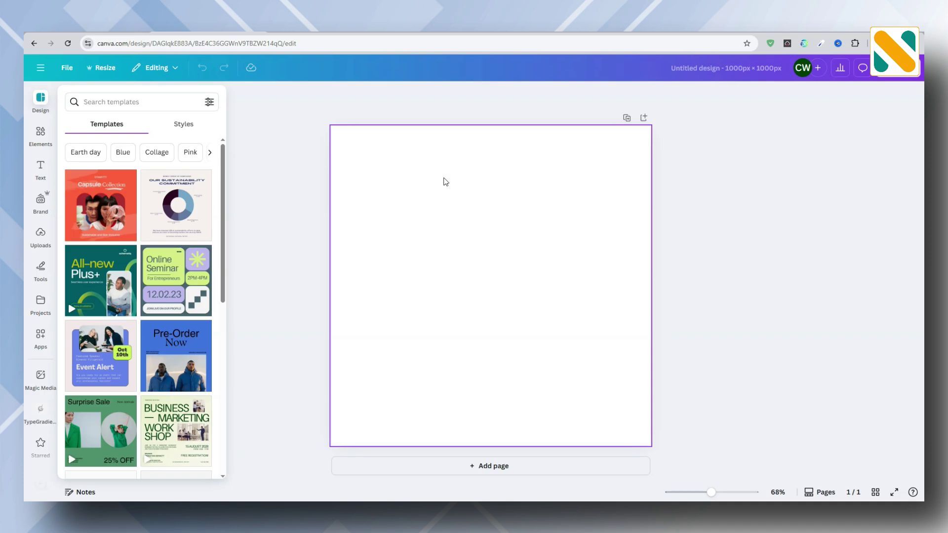
Step: Set the page background to the new solid colour #722d06
{"action": "left_click", "coordinate": [445, 180]}
{"action": "left_click", "coordinate": [462, 96]}
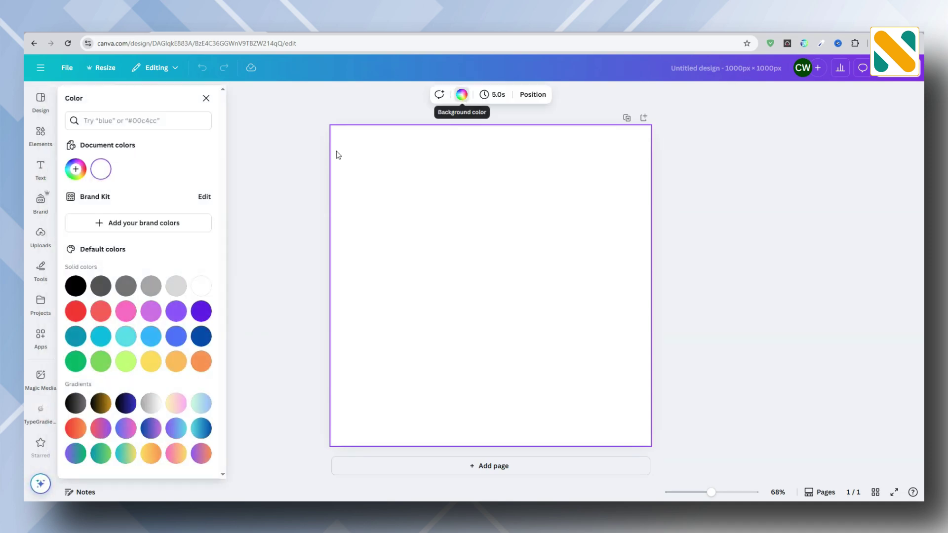
{"action": "left_click", "coordinate": [75, 169]}
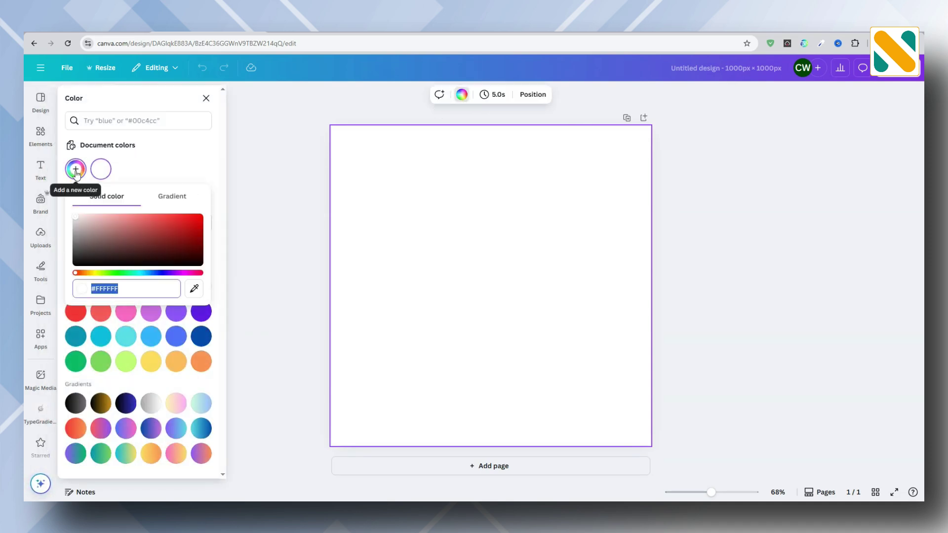
{"action": "left_click", "coordinate": [540, 501]}
{"action": "left_click", "coordinate": [125, 294]}
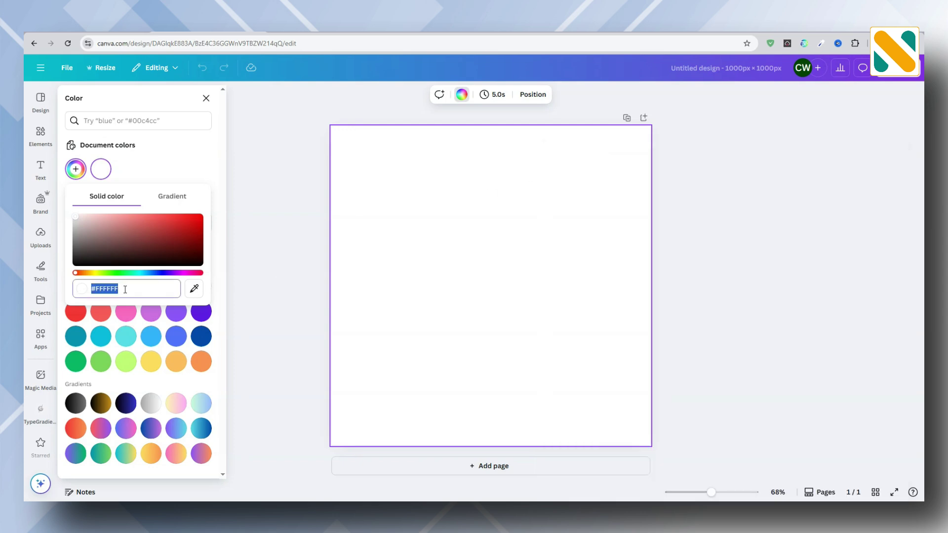
{"action": "type", "text": "#722d06"}
{"action": "key", "text": "Return"}
Step: Turn the background colour into a radial gradient with #110300 as its second colour
{"action": "left_click", "coordinate": [101, 173]}
{"action": "left_click", "coordinate": [172, 196]}
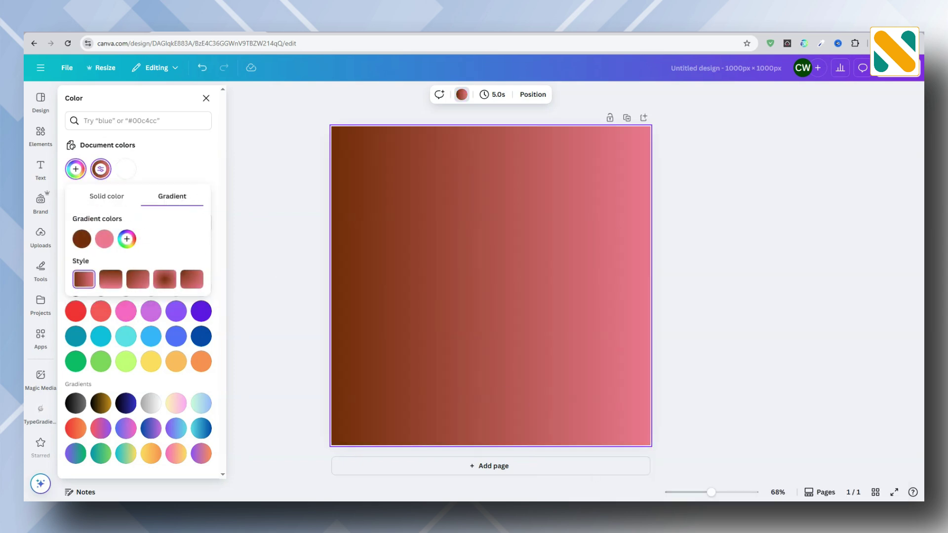
{"action": "key", "text": "alt+Tab"}
{"action": "left_click", "coordinate": [105, 240]}
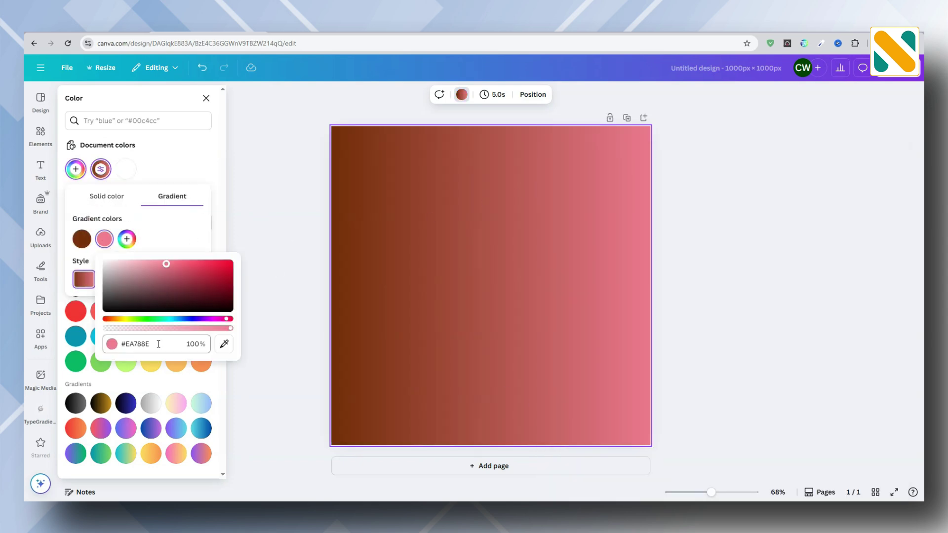
{"action": "left_click", "coordinate": [133, 342]}
{"action": "type", "text": "#110300"}
{"action": "key", "text": "Return"}
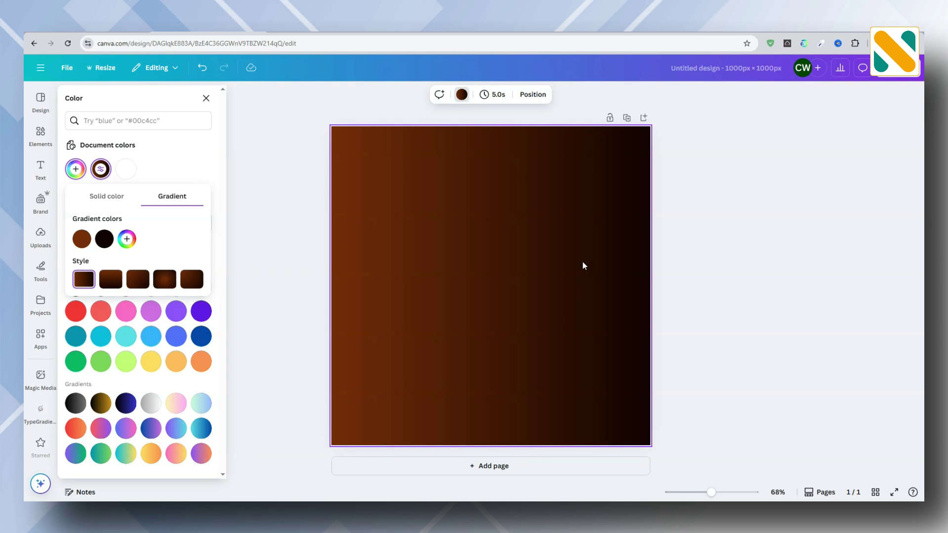
{"action": "left_click", "coordinate": [165, 280]}
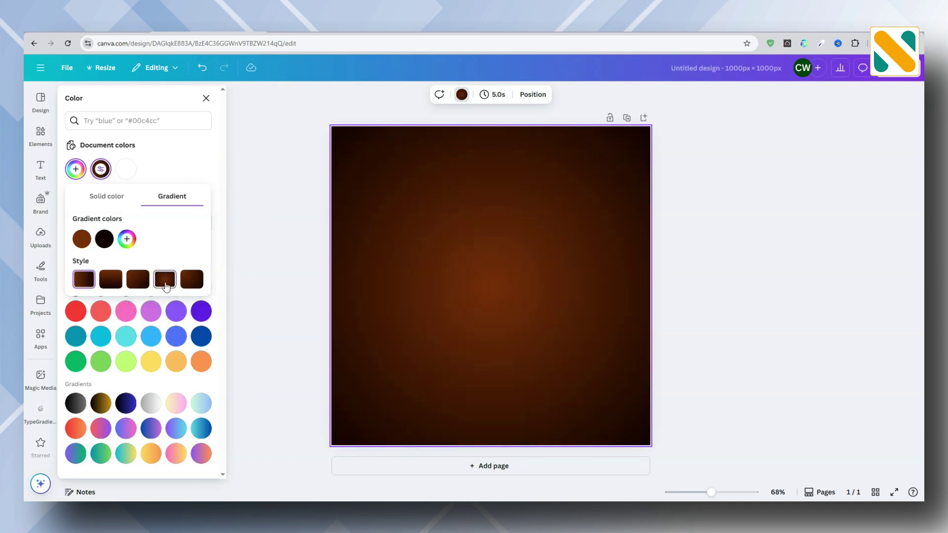
{"action": "left_click", "coordinate": [250, 226]}
Step: Add the basic shape with a flat top and rounded bottom, and place it against the page's top edge, left of centre
{"action": "left_click", "coordinate": [49, 140]}
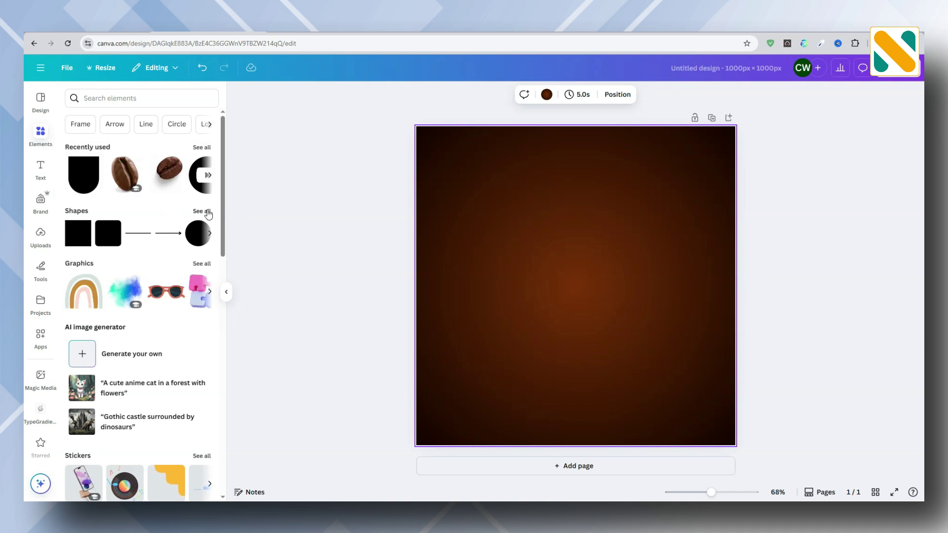
{"action": "left_click", "coordinate": [207, 213]}
{"action": "scroll", "coordinate": [159, 316], "scroll_direction": "down", "scroll_amount": 1}
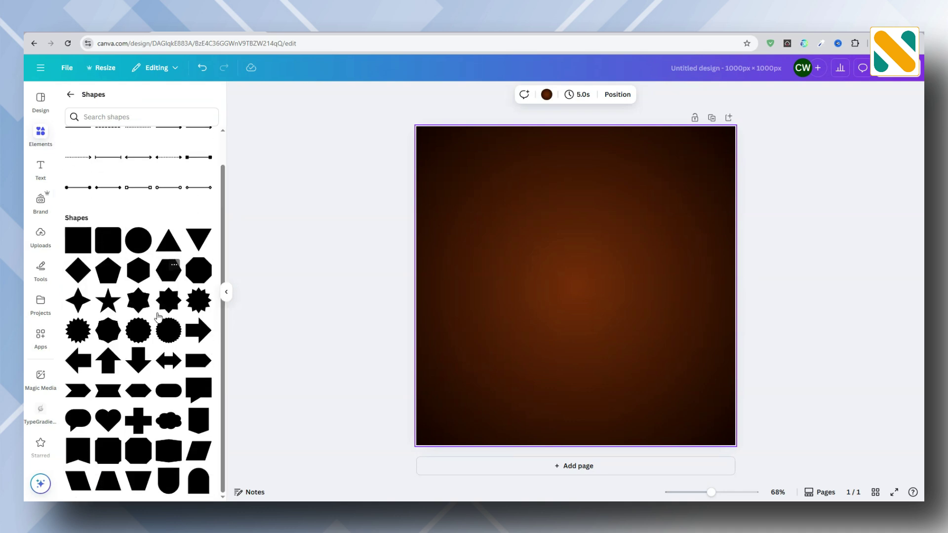
{"action": "left_click", "coordinate": [177, 486]}
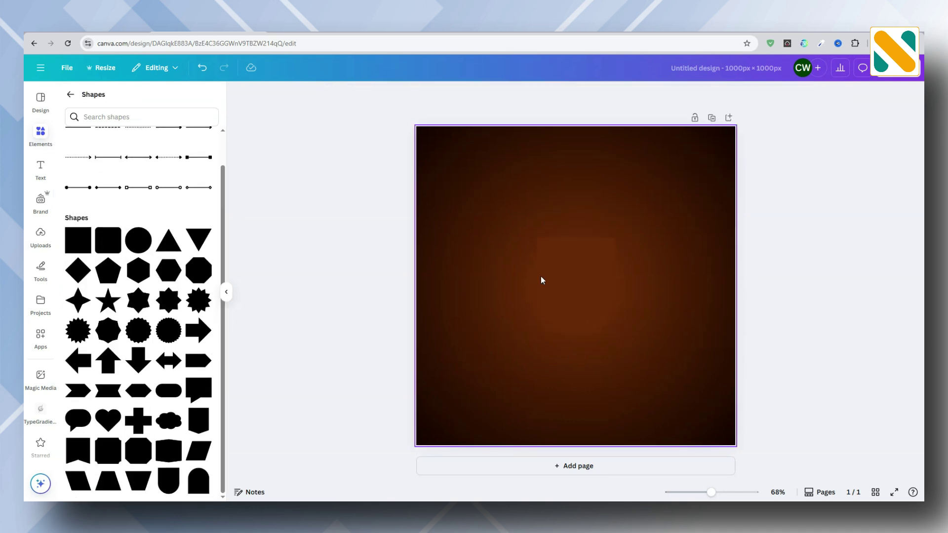
{"action": "left_click_drag", "start_coordinate": [543, 280], "coordinate": [472, 161]}
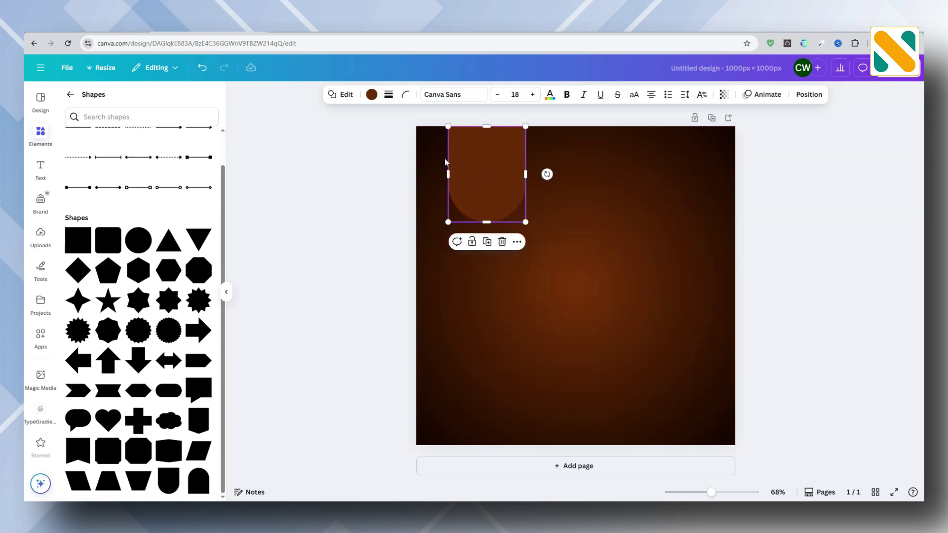
Step: Fill the rounded-bottom shape with the colour #FFD8B6 from the Notepad colour list
{"action": "left_click", "coordinate": [372, 95]}
{"action": "key", "text": "alt+Tab"}
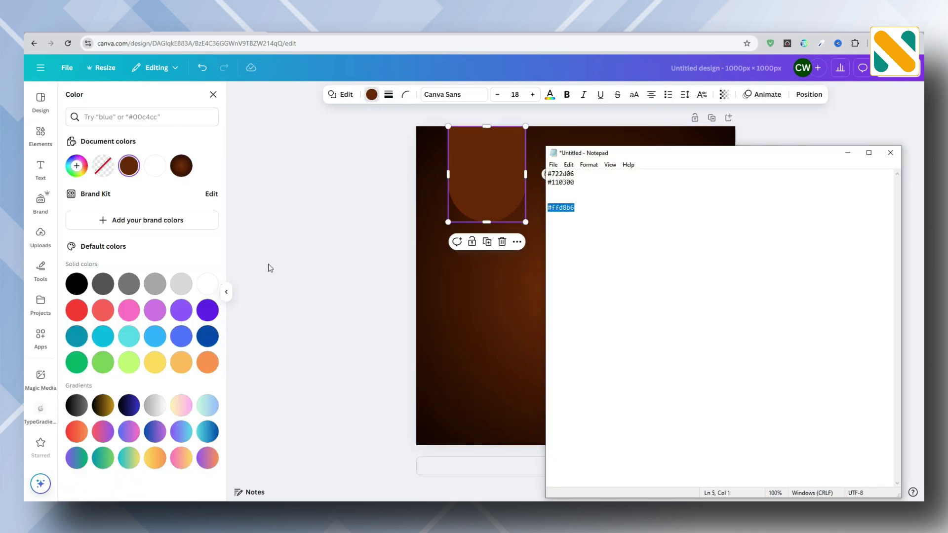
{"action": "left_click", "coordinate": [82, 170]}
{"action": "type", "text": "#FFD8B6"}
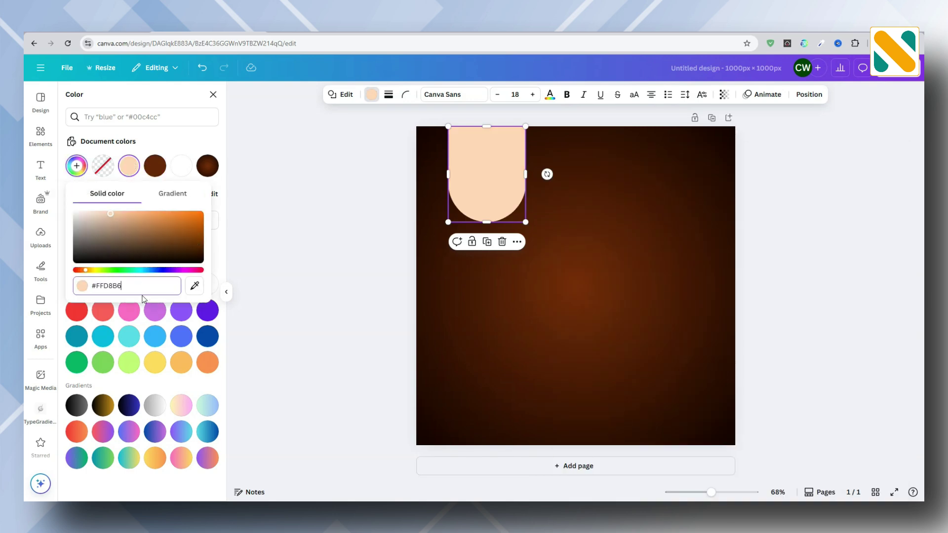
{"action": "key", "text": "Return"}
{"action": "left_click", "coordinate": [382, 253]}
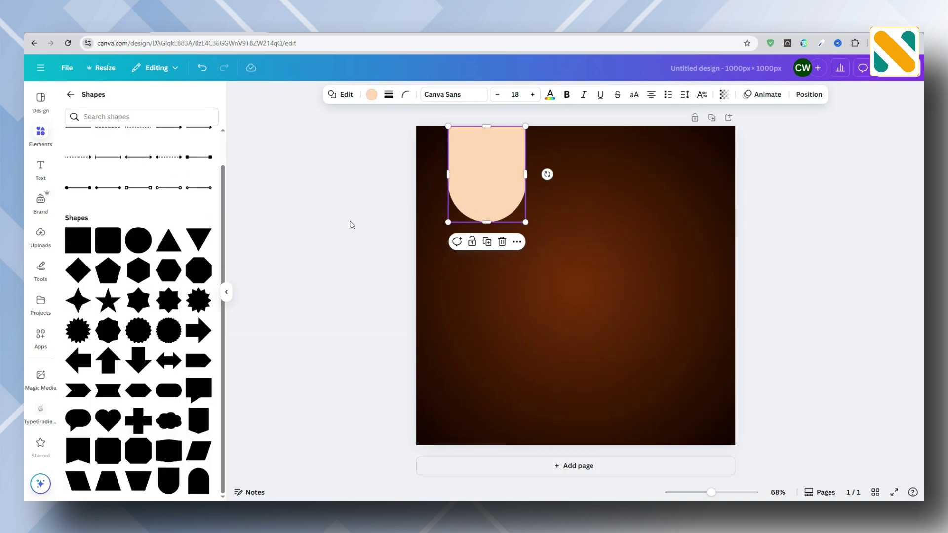
Step: Stretch the peach shape down to about four fifths of the page height and widen it slightly
{"action": "left_click_drag", "start_coordinate": [495, 220], "coordinate": [495, 389]}
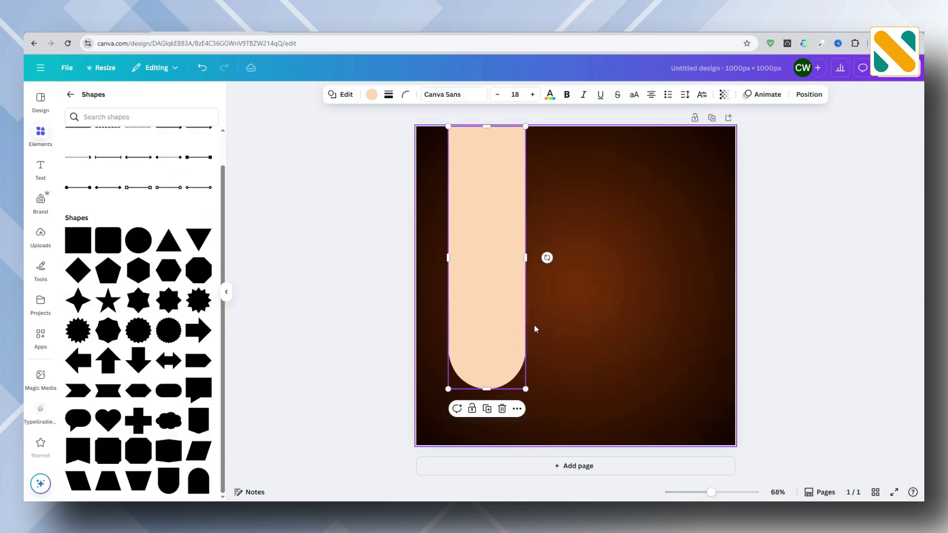
{"action": "mouse_move", "coordinate": [525, 324]}
{"action": "left_mouse_down"}
{"action": "mouse_move", "coordinate": [544, 321]}
{"action": "mouse_move", "coordinate": [516, 328]}
{"action": "left_mouse_up"}
{"action": "left_click", "coordinate": [366, 309]}
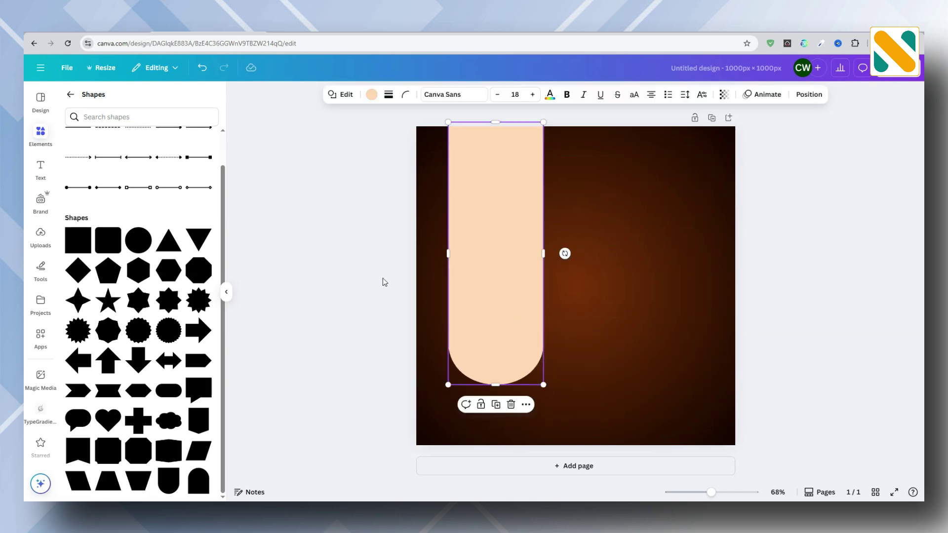
{"action": "left_click", "coordinate": [383, 281]}
Step: Upload the iced coffee cup image from the Downloads folder and add it to the page
{"action": "left_click", "coordinate": [44, 236]}
{"action": "left_click", "coordinate": [144, 118]}
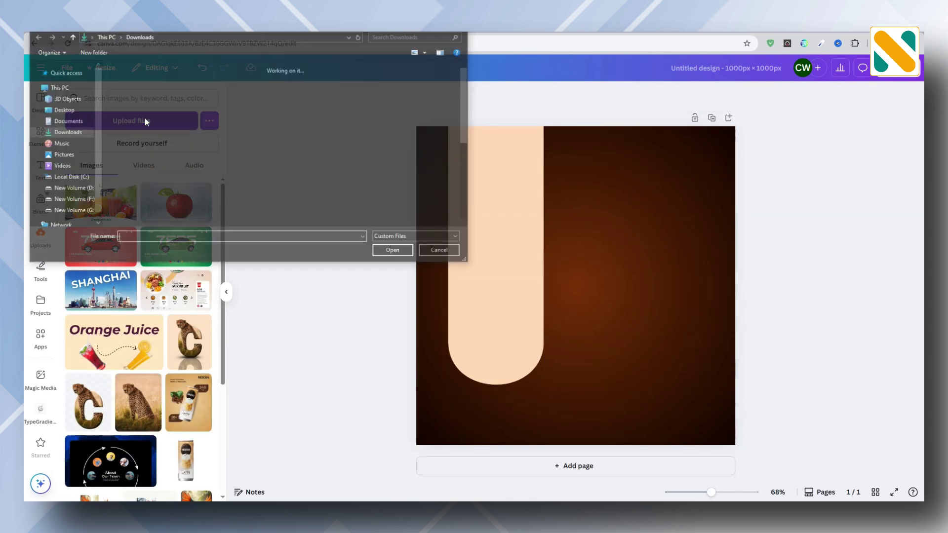
{"action": "double_click", "coordinate": [168, 169]}
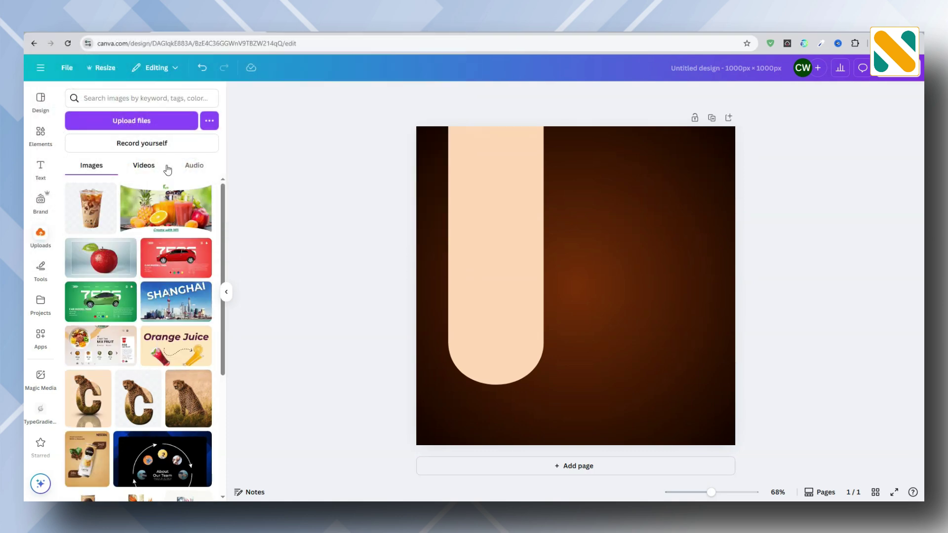
{"action": "left_click", "coordinate": [103, 214]}
Step: Crop the empty margins around the coffee cup on all four sides and apply the Fresco filter to the image
{"action": "left_click_drag", "start_coordinate": [694, 286], "coordinate": [637, 287]}
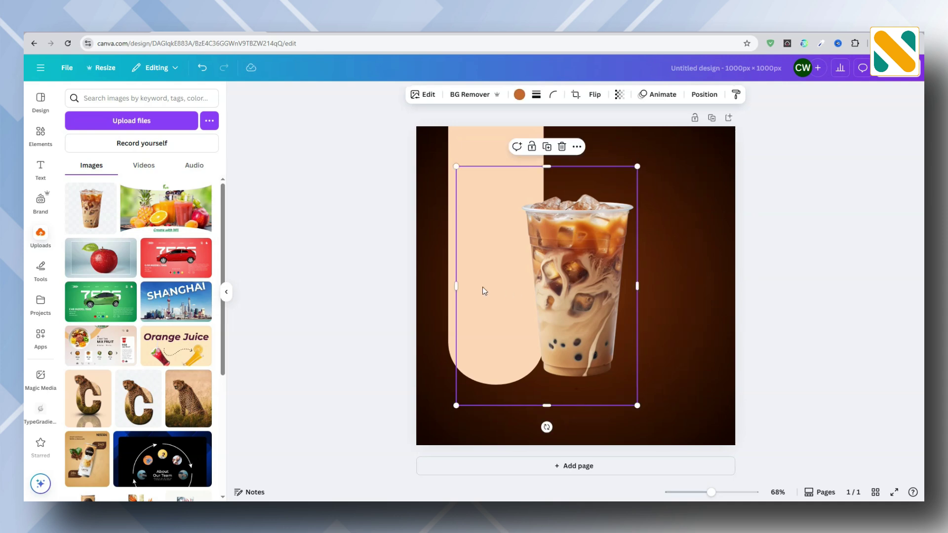
{"action": "left_click_drag", "start_coordinate": [456, 286], "coordinate": [517, 286]}
{"action": "left_click_drag", "start_coordinate": [585, 405], "coordinate": [579, 381]}
{"action": "left_click_drag", "start_coordinate": [578, 166], "coordinate": [577, 190]}
{"action": "left_click", "coordinate": [427, 94]}
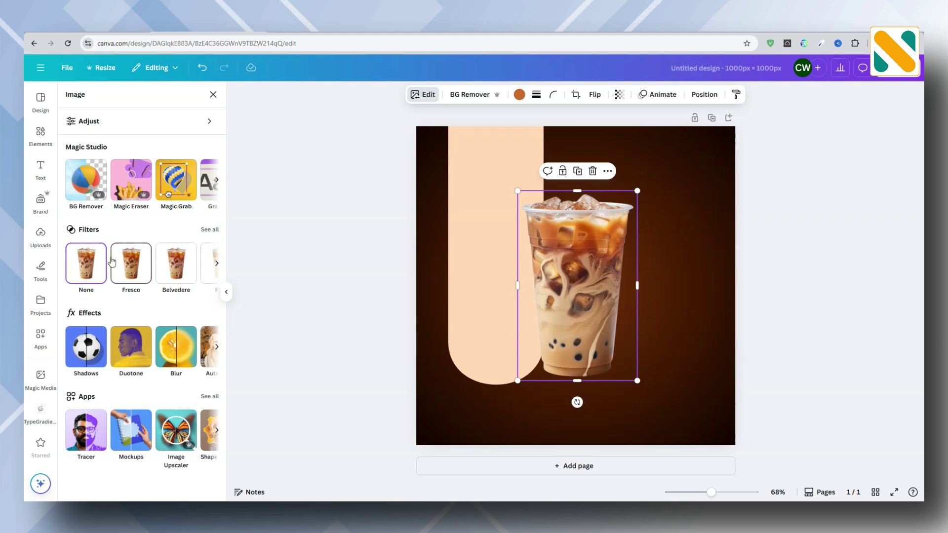
{"action": "left_click", "coordinate": [131, 264]}
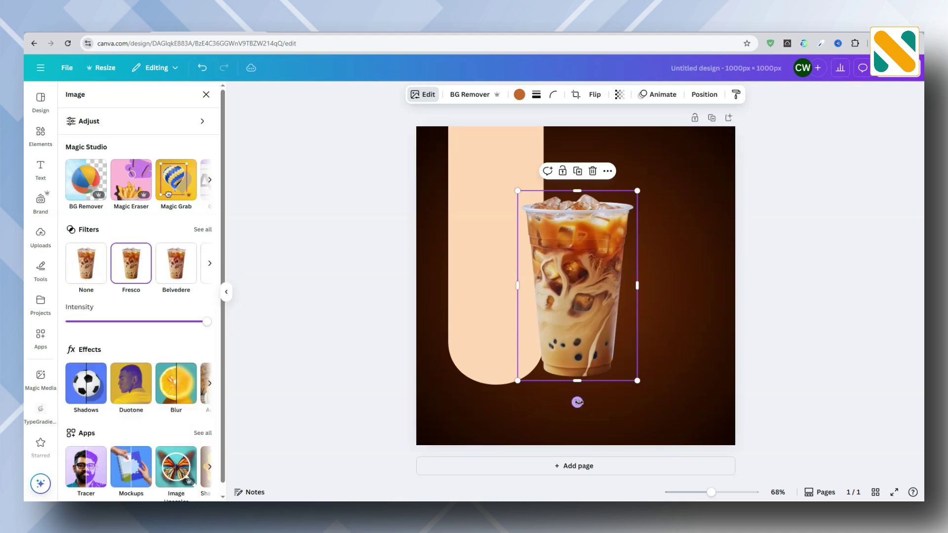
Step: Tilt the coffee cup about 18° clockwise and fit it over the lower part of the peach shape at a slightly smaller size
{"action": "left_click_drag", "start_coordinate": [577, 403], "coordinate": [530, 395]}
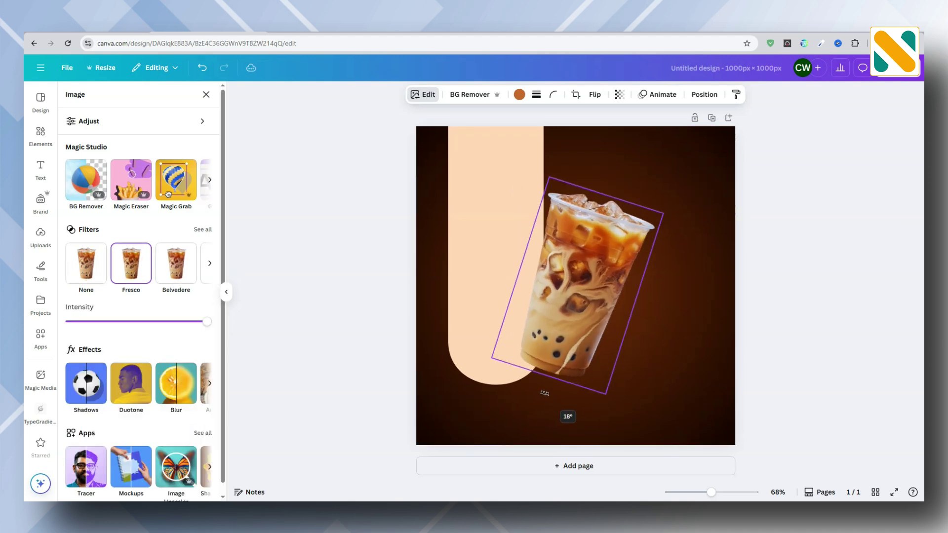
{"action": "left_click_drag", "start_coordinate": [569, 330], "coordinate": [513, 316]}
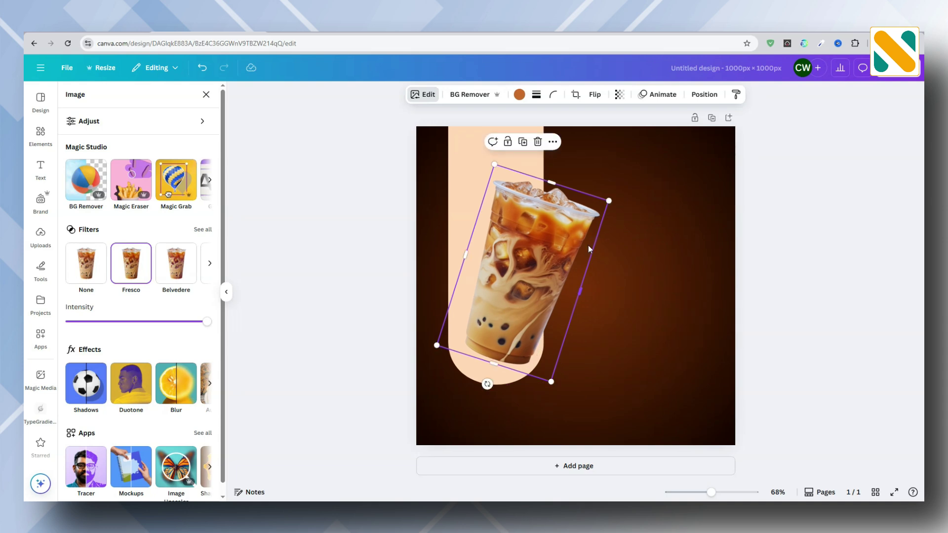
{"action": "left_click_drag", "start_coordinate": [608, 200], "coordinate": [596, 210]}
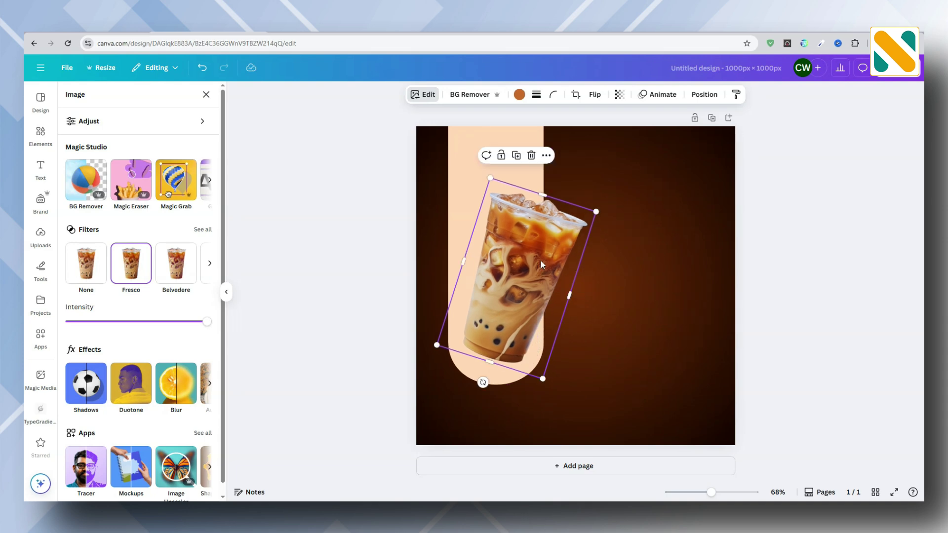
{"action": "left_click_drag", "start_coordinate": [542, 265], "coordinate": [540, 262]}
{"action": "left_click", "coordinate": [400, 269]}
Step: Search the elements for "coffee splash" and add the first splash from the graphics to the page
{"action": "left_click", "coordinate": [40, 137]}
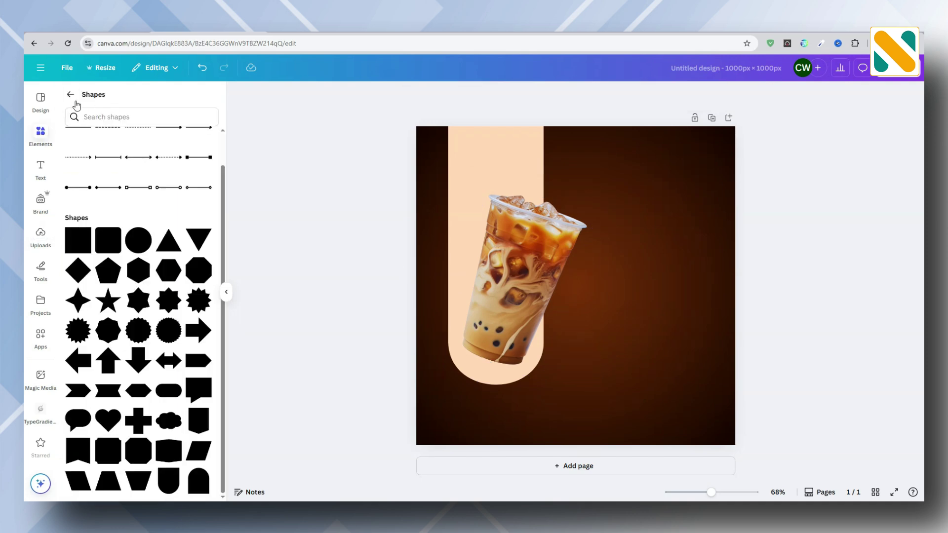
{"action": "left_click", "coordinate": [72, 95]}
{"action": "left_click", "coordinate": [114, 98]}
{"action": "type", "text": "co"}
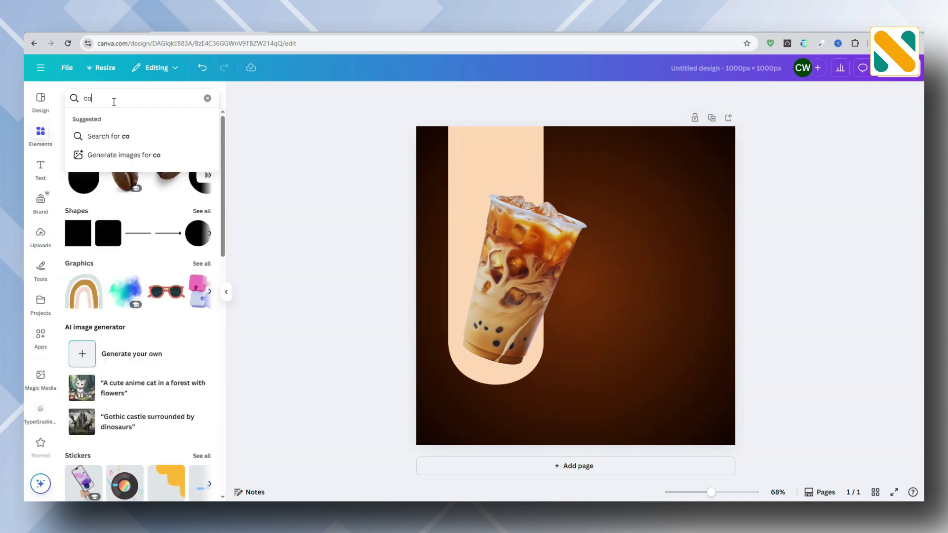
{"action": "type", "text": "ffee splash"}
{"action": "key", "text": "Return"}
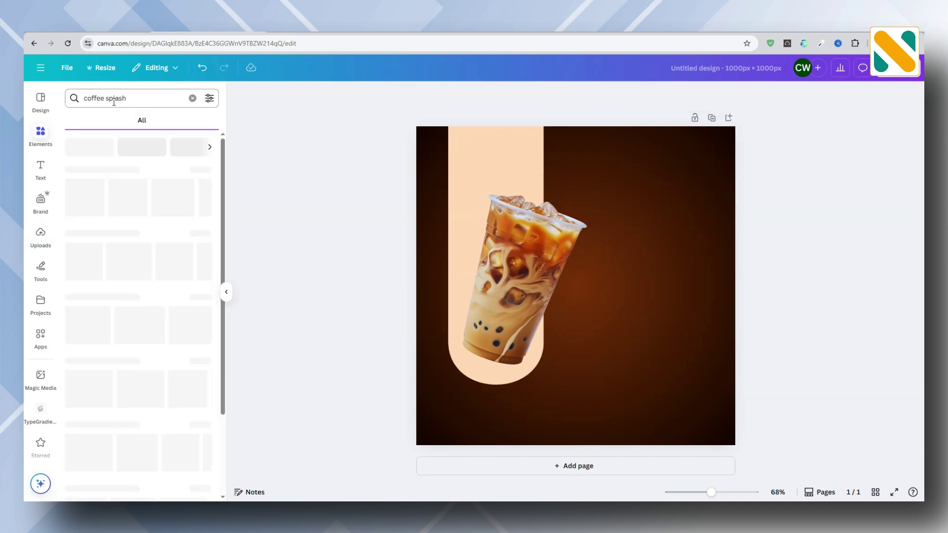
{"action": "left_click", "coordinate": [90, 128]}
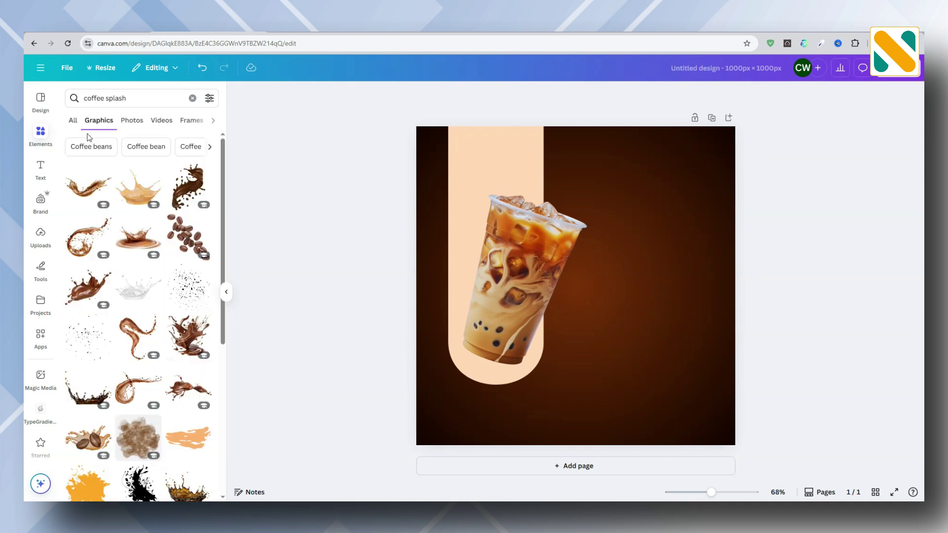
{"action": "left_click", "coordinate": [96, 186]}
Step: Flip the coffee splash horizontally and lay it across the cup's lower half, tilted clockwise and scaled down
{"action": "left_click", "coordinate": [602, 95]}
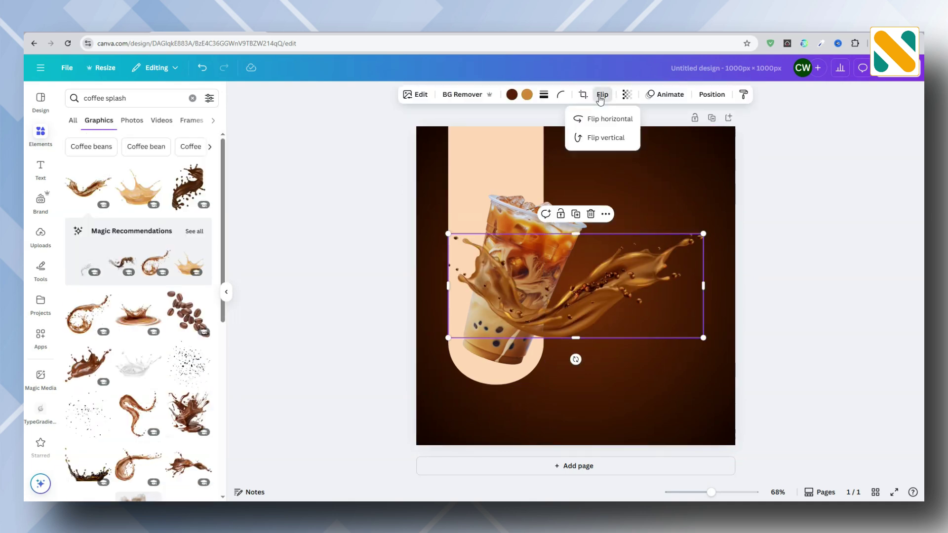
{"action": "left_click", "coordinate": [599, 128]}
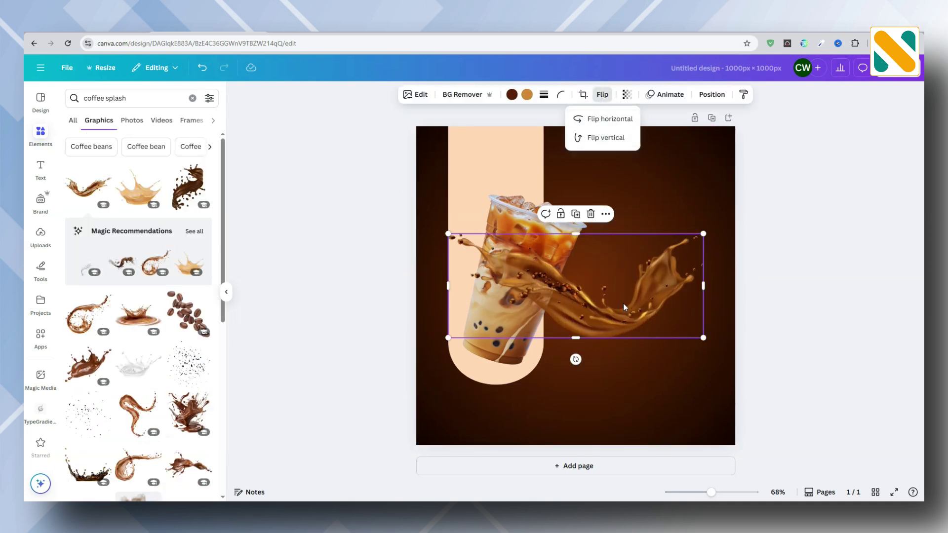
{"action": "left_click_drag", "start_coordinate": [624, 305], "coordinate": [571, 321]}
{"action": "left_click_drag", "start_coordinate": [523, 376], "coordinate": [501, 373]}
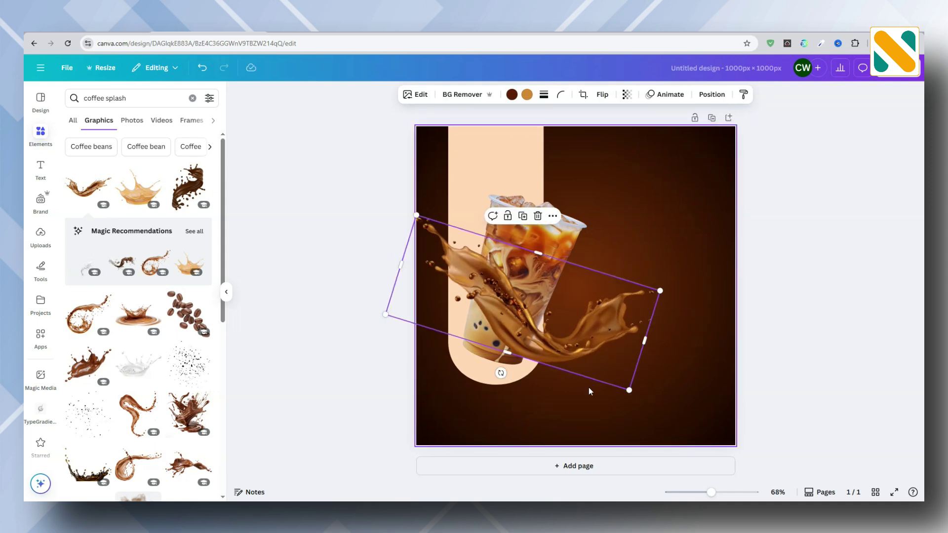
{"action": "left_click_drag", "start_coordinate": [630, 391], "coordinate": [594, 358]}
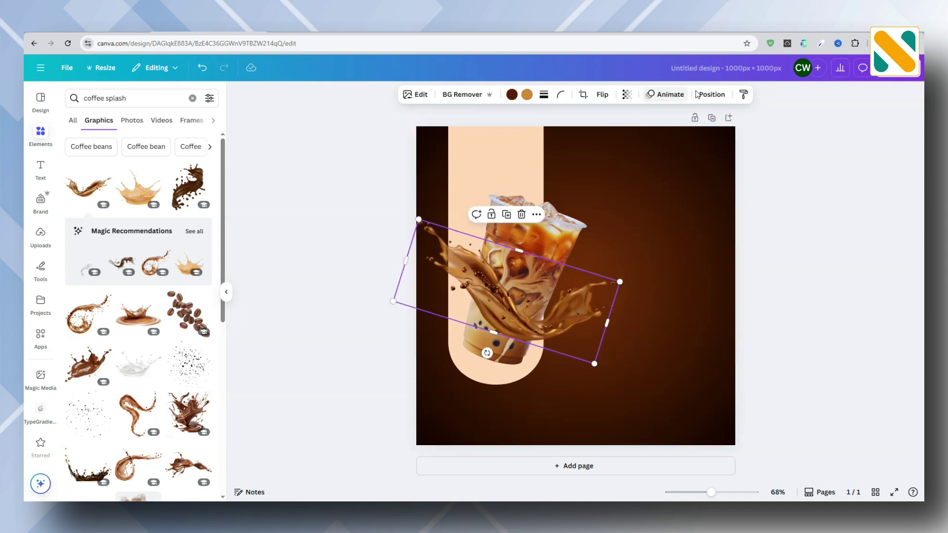
Step: Send the coffee splash behind the cup, shift it slightly left and enlarge it to about 707 × 289 px
{"action": "left_click", "coordinate": [711, 95]}
{"action": "left_click", "coordinate": [201, 143]}
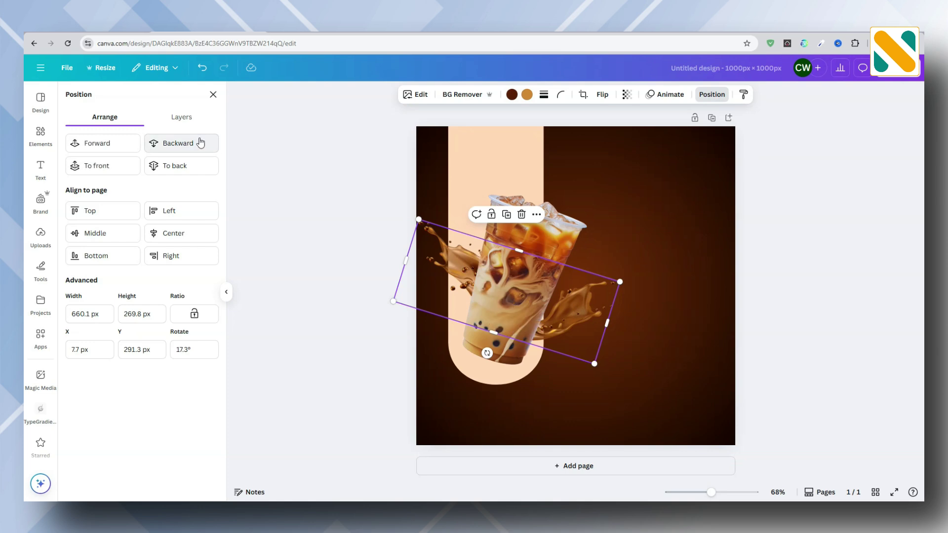
{"action": "left_click_drag", "start_coordinate": [571, 326], "coordinate": [566, 328]}
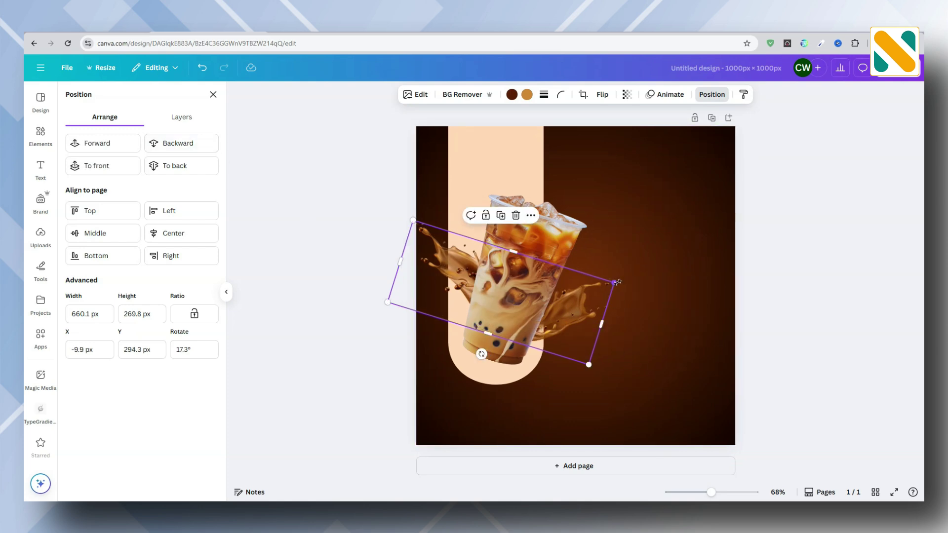
{"action": "left_click_drag", "start_coordinate": [614, 282], "coordinate": [627, 277]}
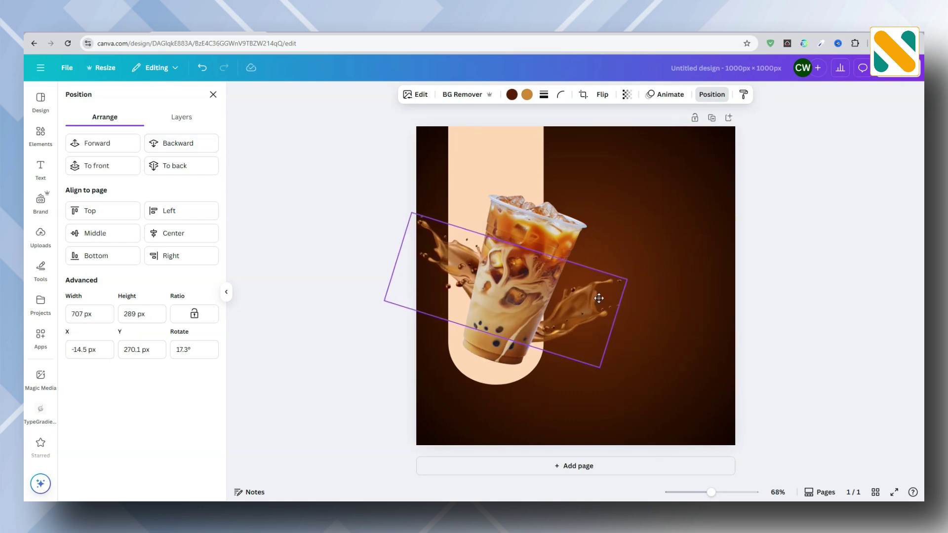
{"action": "left_click", "coordinate": [334, 234]}
Step: Search the elements for "shadow" and add the thin, slanted shadow graphic to the page
{"action": "left_click_drag", "start_coordinate": [141, 99], "coordinate": [44, 101]}
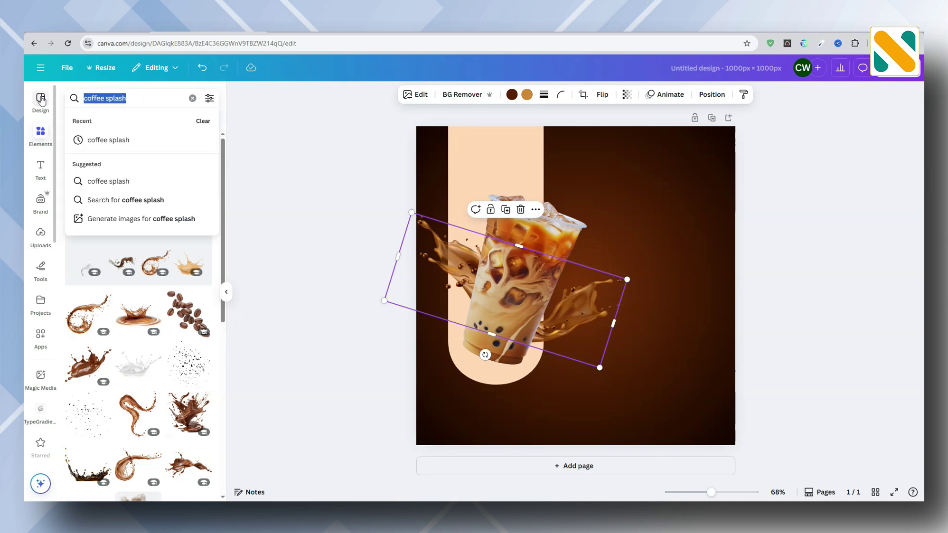
{"action": "type", "text": "shadow"}
{"action": "key", "text": "Return"}
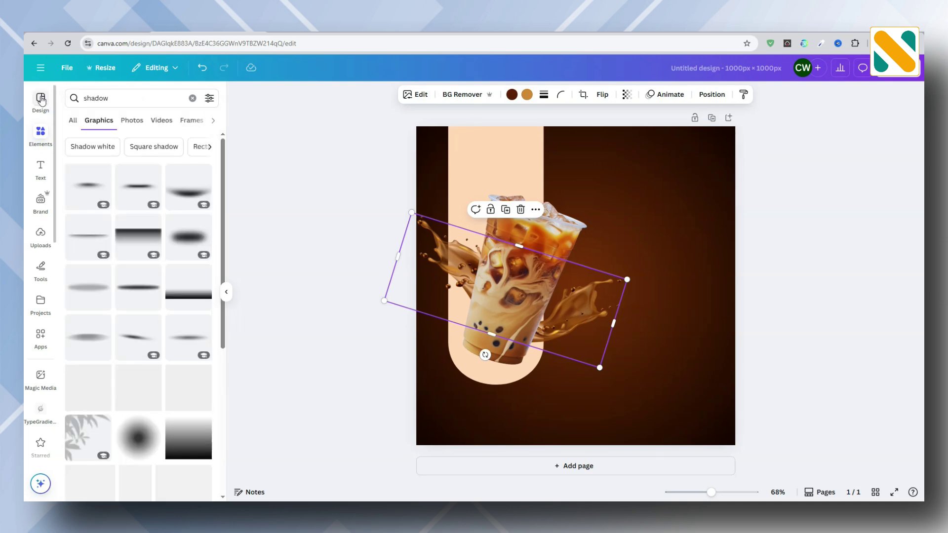
{"action": "left_click", "coordinate": [153, 344]}
Step: Scale the shadow down and place it directly beneath the base of the coffee cup
{"action": "left_click_drag", "start_coordinate": [705, 257], "coordinate": [509, 303]}
{"action": "left_click_drag", "start_coordinate": [482, 339], "coordinate": [506, 396]}
{"action": "left_click", "coordinate": [382, 345]}
{"action": "left_click", "coordinate": [491, 372]}
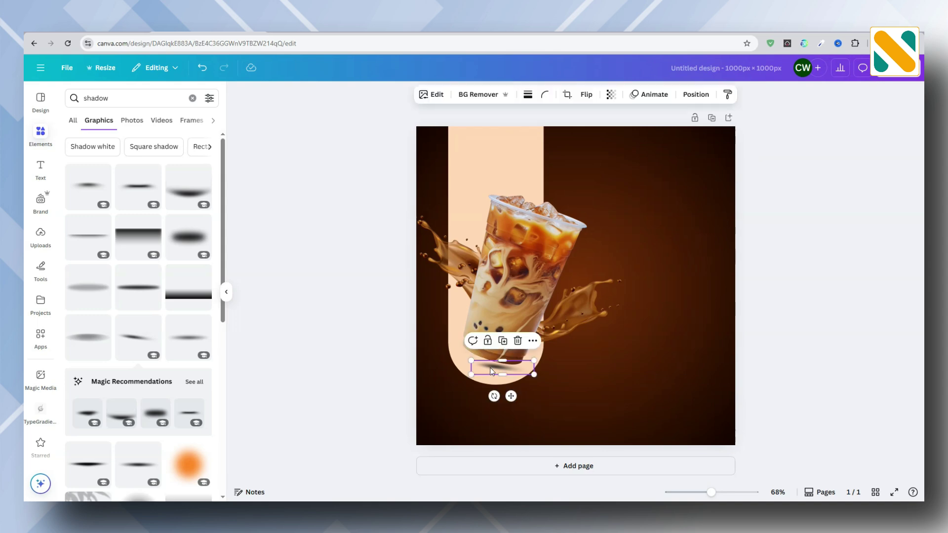
Step: Set the shadow's transparency to 70 and adjust its size slightly beneath the cup
{"action": "left_click", "coordinate": [611, 95]}
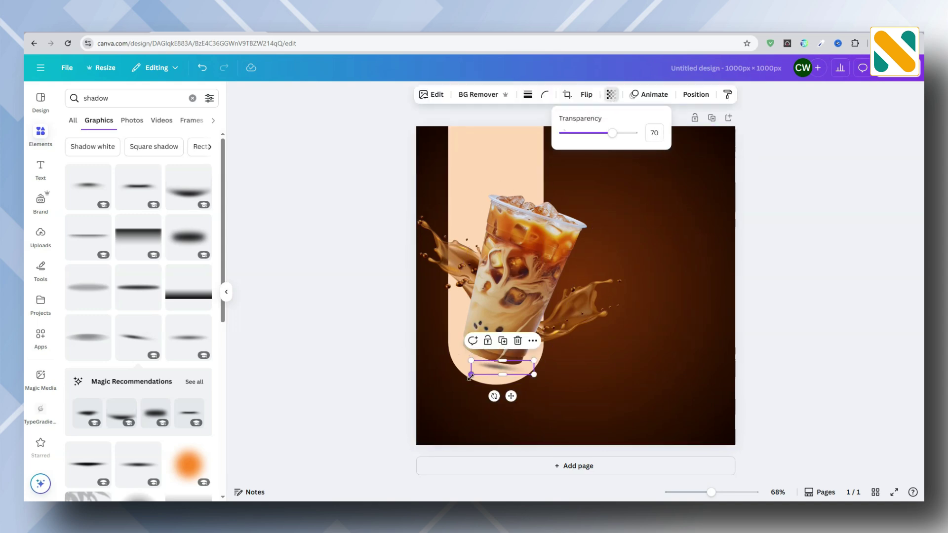
{"action": "left_click_drag", "start_coordinate": [471, 374], "coordinate": [496, 366]}
{"action": "left_click", "coordinate": [384, 342]}
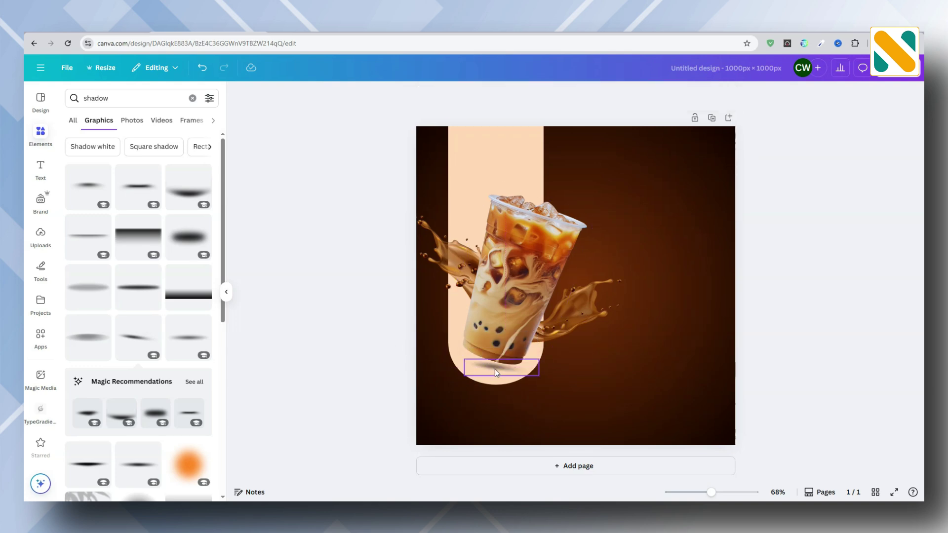
{"action": "left_click", "coordinate": [496, 372]}
{"action": "left_click", "coordinate": [389, 347]}
Step: Add a subheading reading "Premium" and place it to the upper right of the cup
{"action": "left_click", "coordinate": [41, 169]}
{"action": "left_click", "coordinate": [118, 266]}
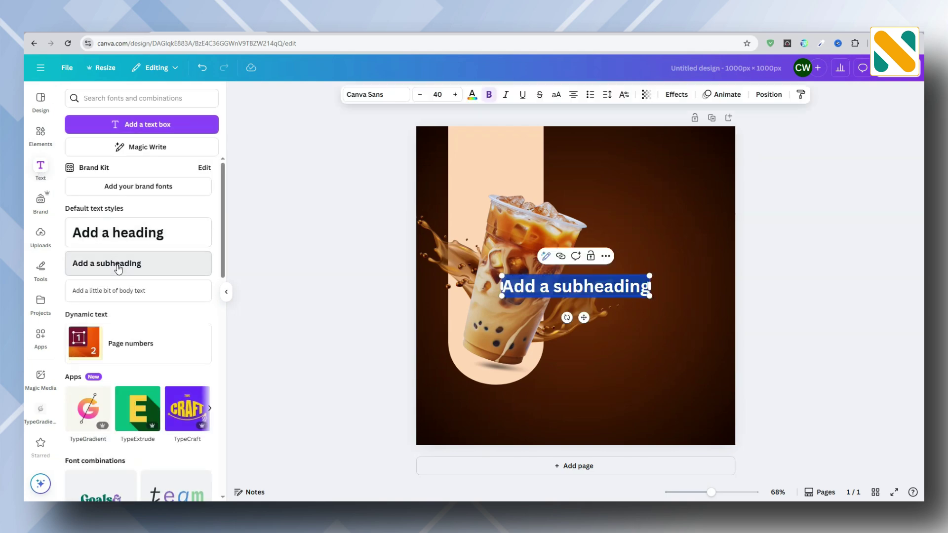
{"action": "type", "text": "Pre"}
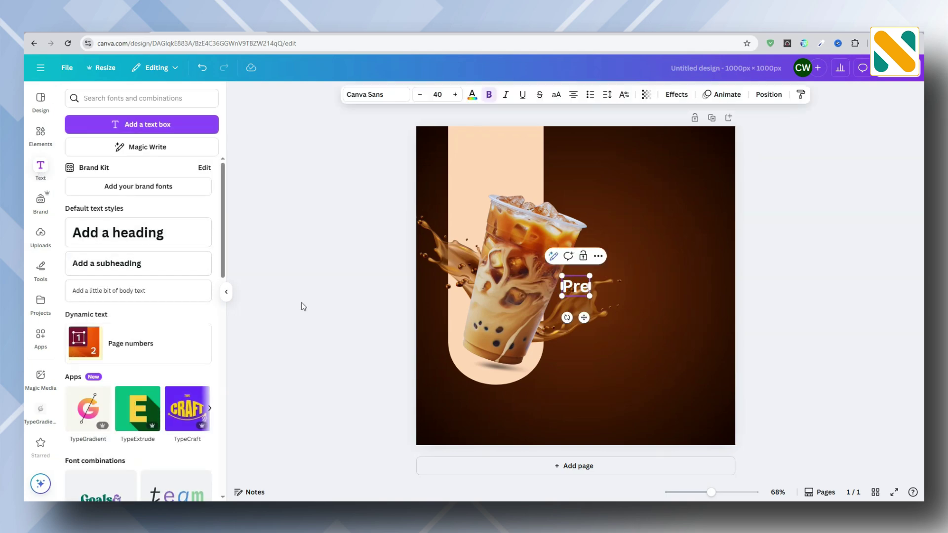
{"action": "type", "text": "mium"}
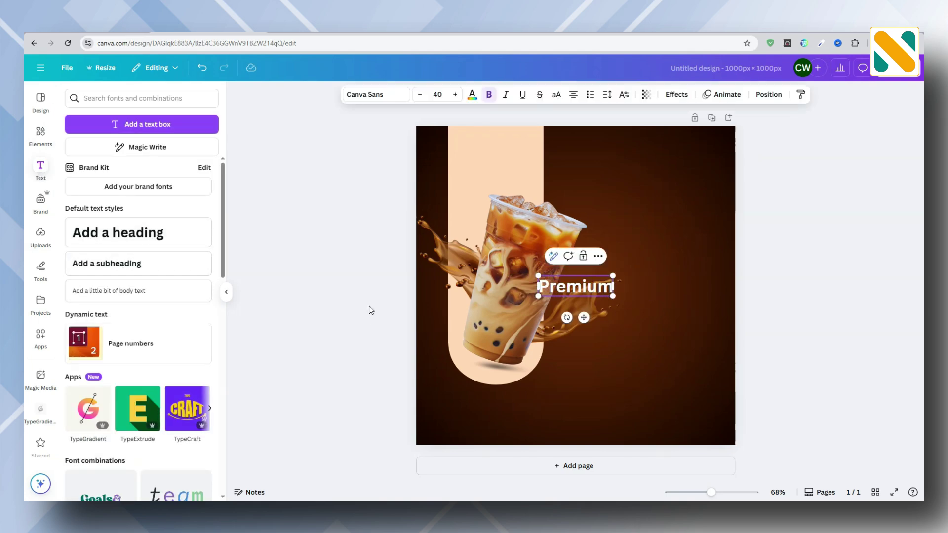
{"action": "left_click", "coordinate": [371, 310]}
{"action": "left_click_drag", "start_coordinate": [562, 282], "coordinate": [599, 195]}
Step: Set the "Premium" text in the Alex Brush font and enlarge it to size 57
{"action": "left_click", "coordinate": [369, 95]}
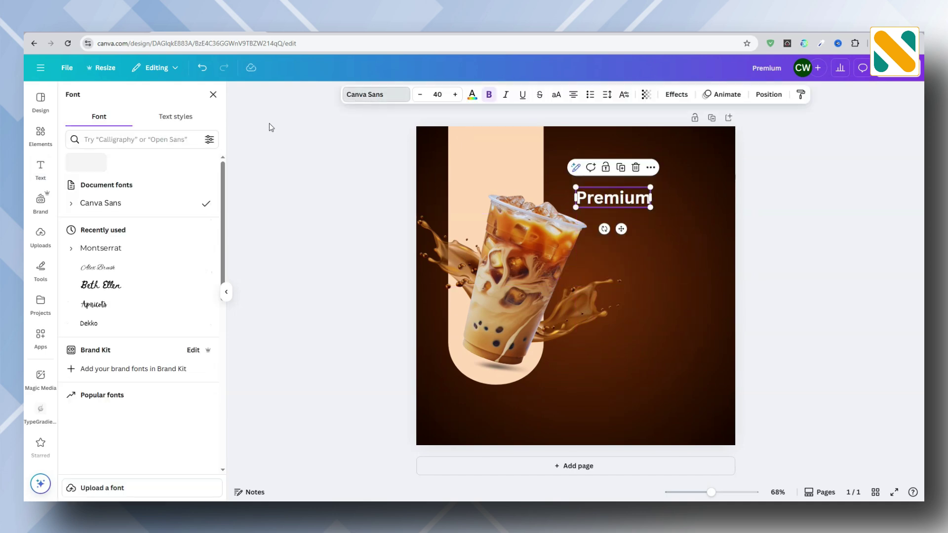
{"action": "left_click", "coordinate": [122, 139]}
{"action": "type", "text": "al"}
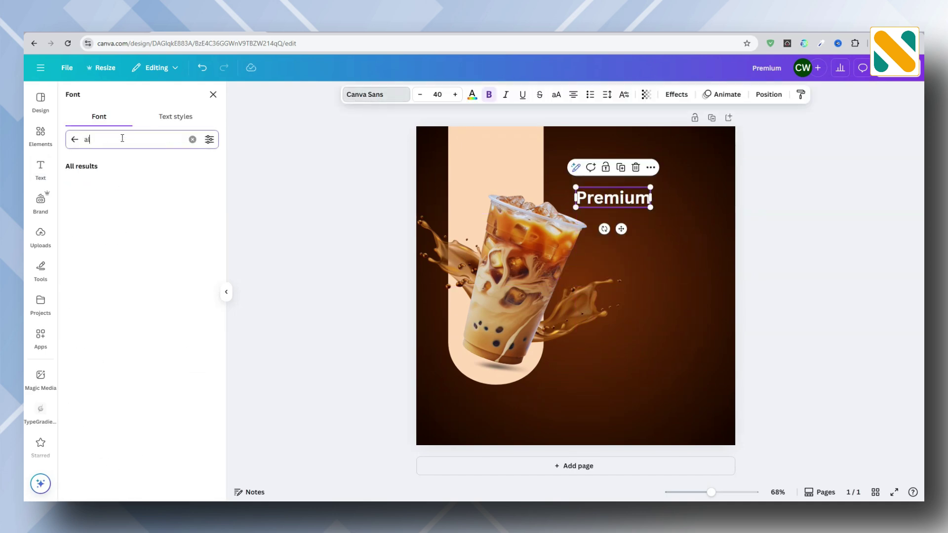
{"action": "type", "text": "ex brush"}
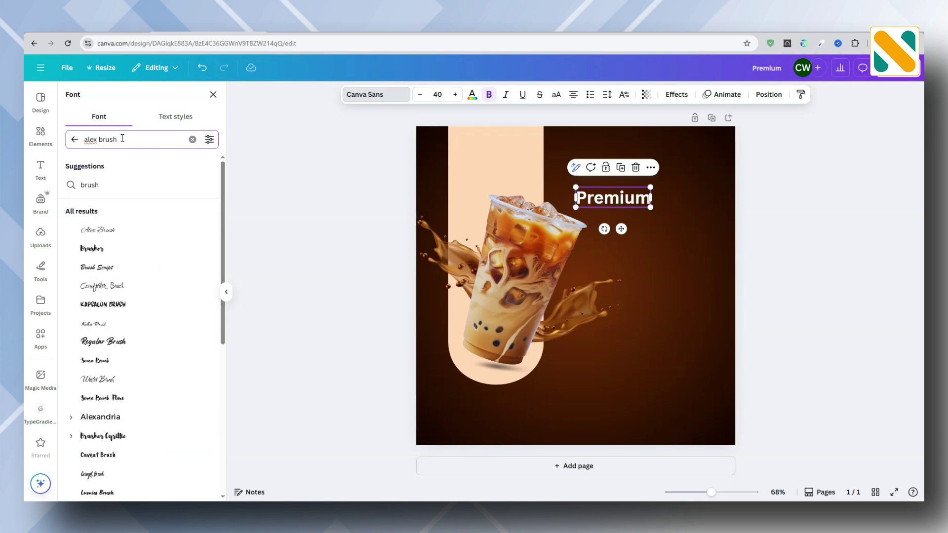
{"action": "left_click", "coordinate": [97, 229]}
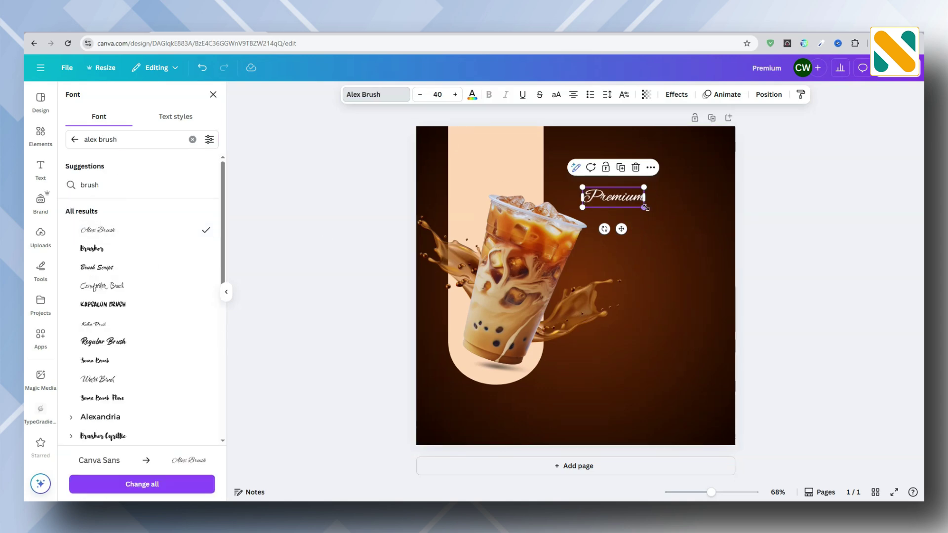
{"action": "mouse_move", "coordinate": [646, 208]}
{"action": "left_mouse_down"}
{"action": "mouse_move", "coordinate": [677, 215]}
{"action": "mouse_move", "coordinate": [625, 203]}
{"action": "left_mouse_up"}
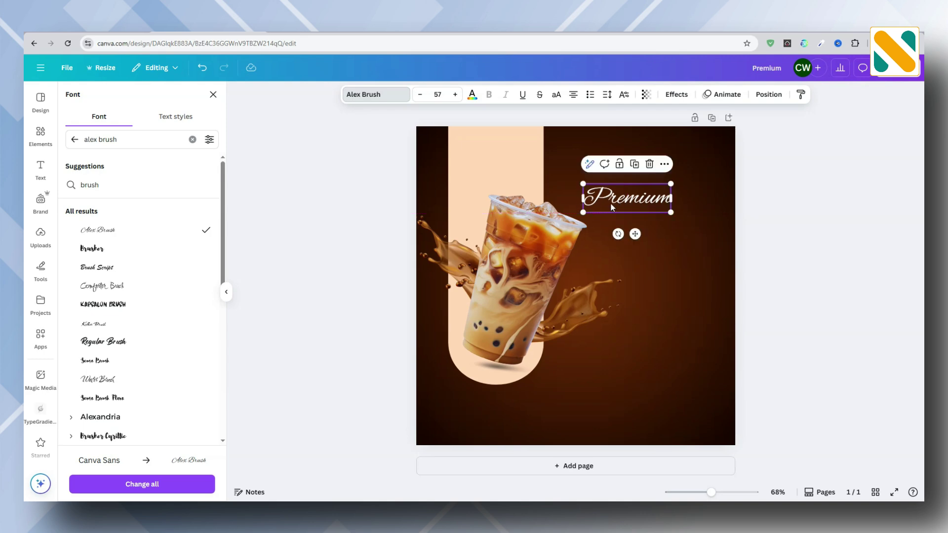
Step: Add a subheading reading "Cold Coffee" directly below the "Premium" text
{"action": "left_click", "coordinate": [44, 180]}
{"action": "left_click", "coordinate": [113, 263]}
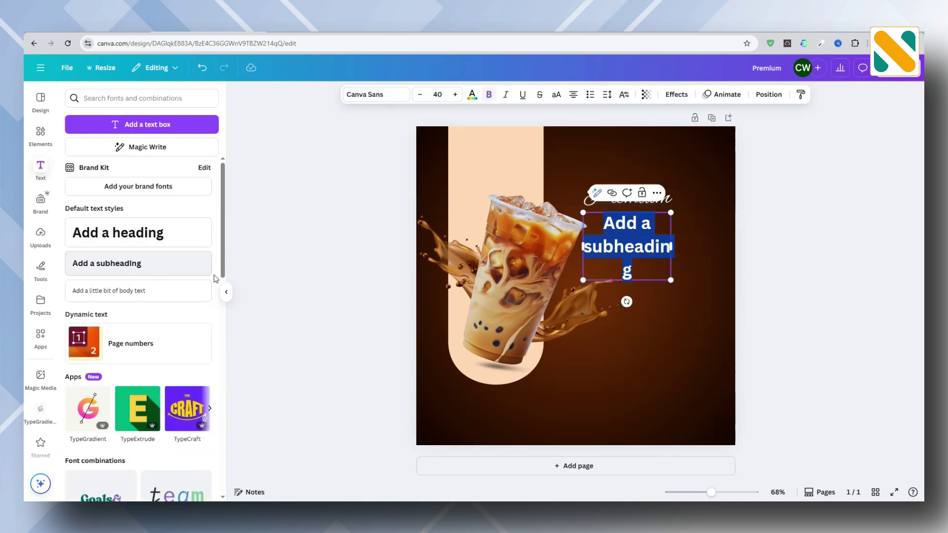
{"action": "type", "text": "Cold"}
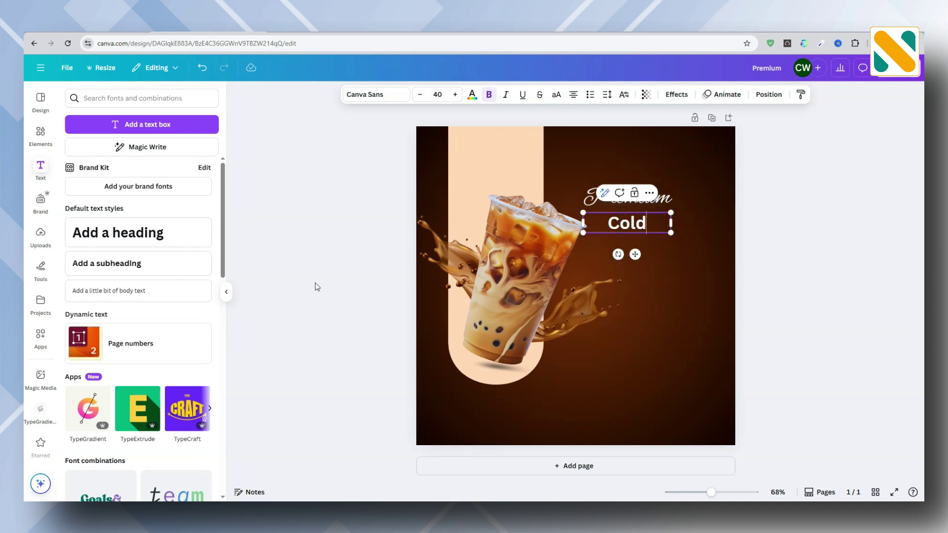
{"action": "type", "text": " Coffee"}
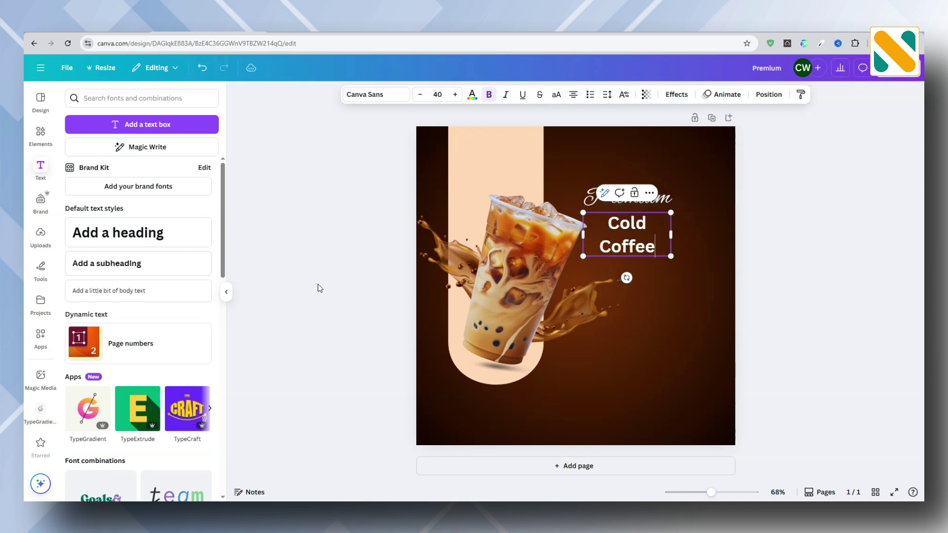
{"action": "left_click", "coordinate": [320, 300]}
Step: Widen "Cold Coffee" into a single left-aligned line and fit the "Premium" text closely above it
{"action": "left_click", "coordinate": [668, 237]}
{"action": "left_click_drag", "start_coordinate": [673, 236], "coordinate": [699, 232]}
{"action": "left_click", "coordinate": [574, 99]}
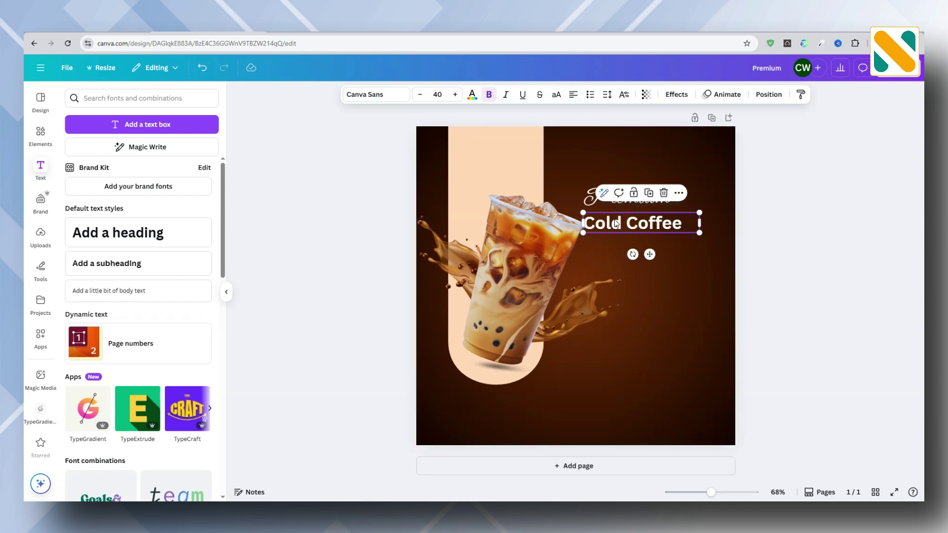
{"action": "left_click_drag", "start_coordinate": [611, 222], "coordinate": [594, 205]}
{"action": "left_click", "coordinate": [590, 197]}
{"action": "left_click", "coordinate": [637, 223]}
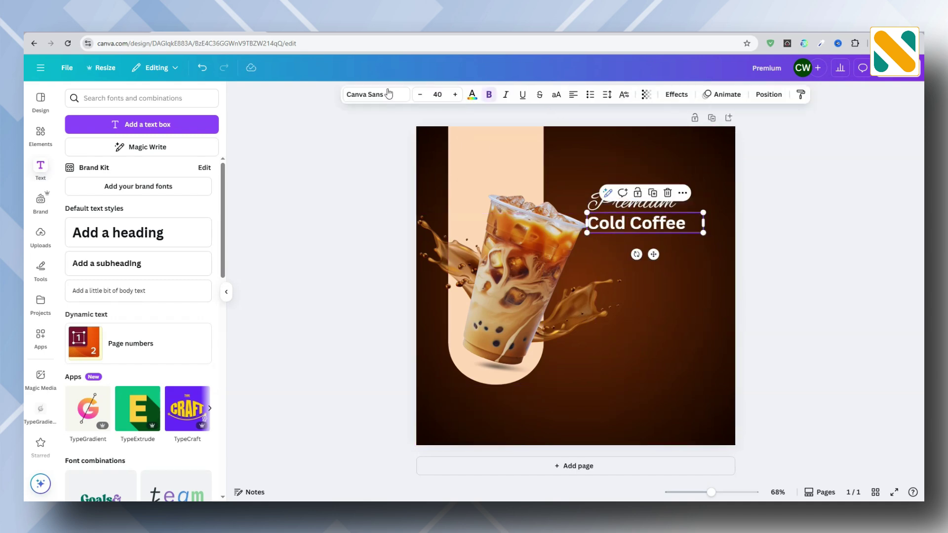
Step: Set the "Cold Coffee" text in Montserrat Bold and enlarge it to about size 46.3
{"action": "left_click", "coordinate": [375, 94]}
{"action": "left_click_drag", "start_coordinate": [116, 139], "coordinate": [62, 144]}
{"action": "type", "text": "mo"}
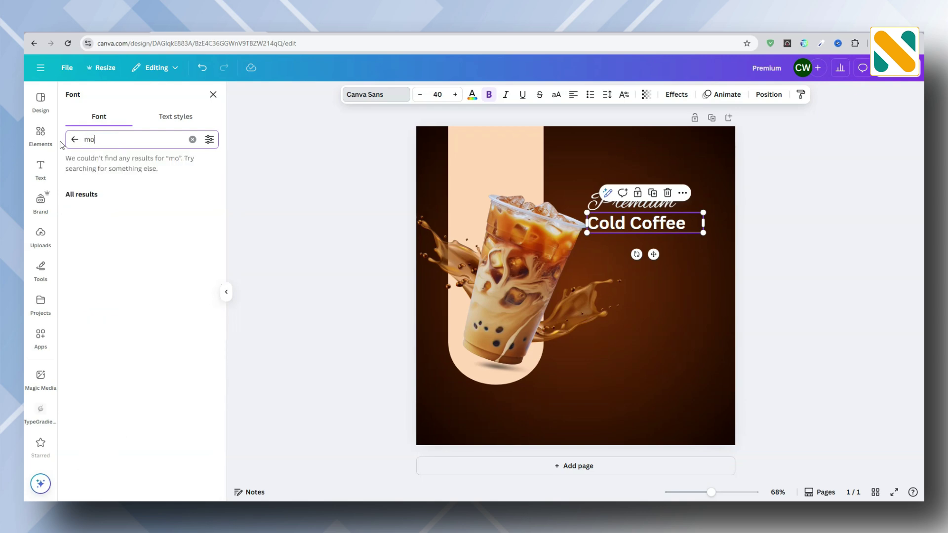
{"action": "type", "text": "ntserrat"}
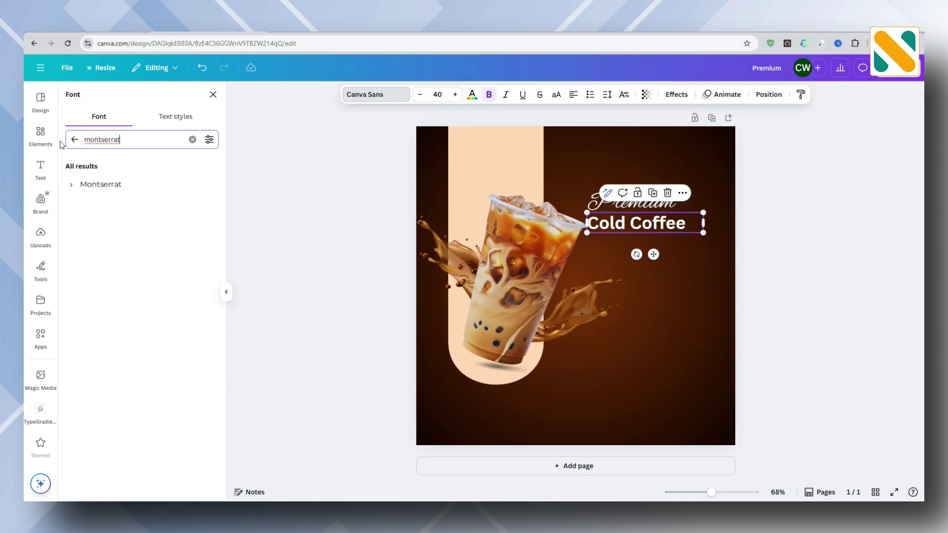
{"action": "left_click", "coordinate": [71, 185]}
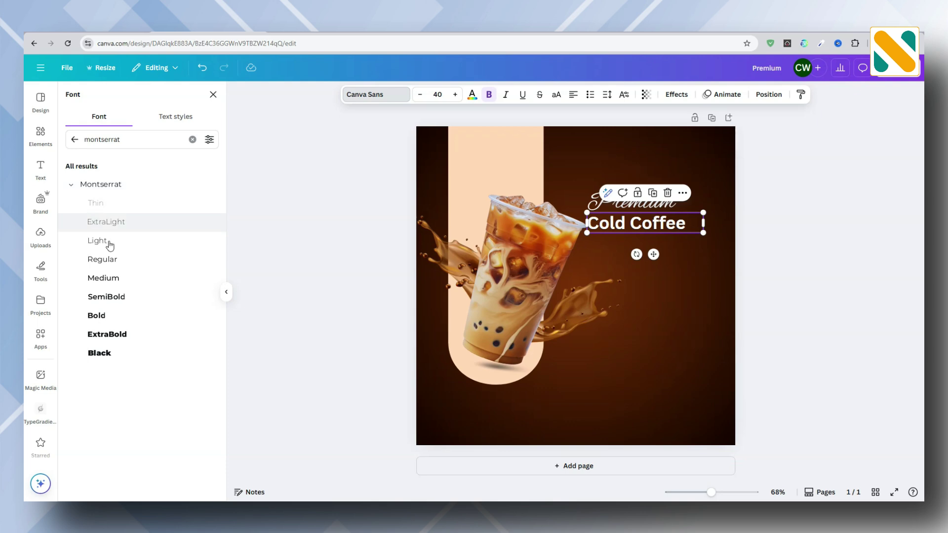
{"action": "left_click", "coordinate": [127, 316]}
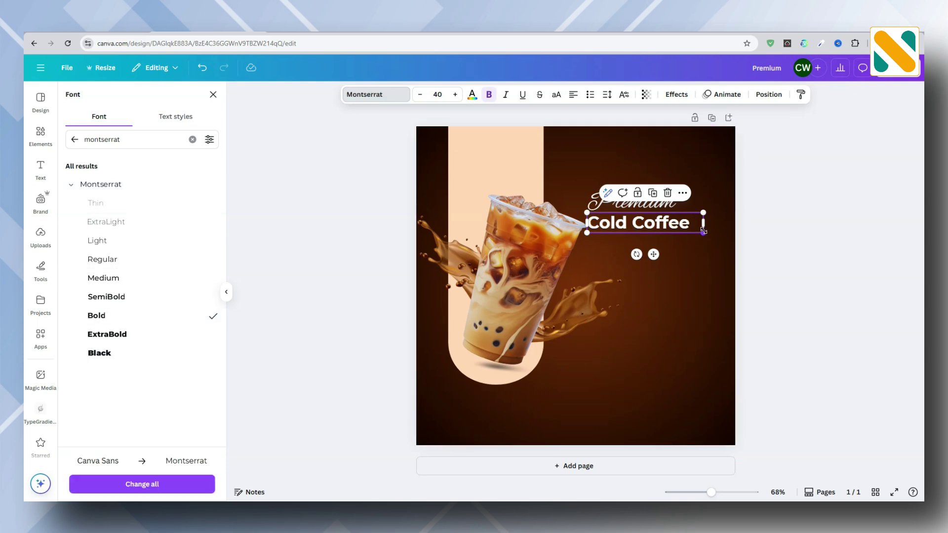
{"action": "mouse_move", "coordinate": [703, 227]}
{"action": "left_mouse_down"}
{"action": "mouse_move", "coordinate": [695, 227]}
{"action": "mouse_move", "coordinate": [712, 241]}
{"action": "left_mouse_up"}
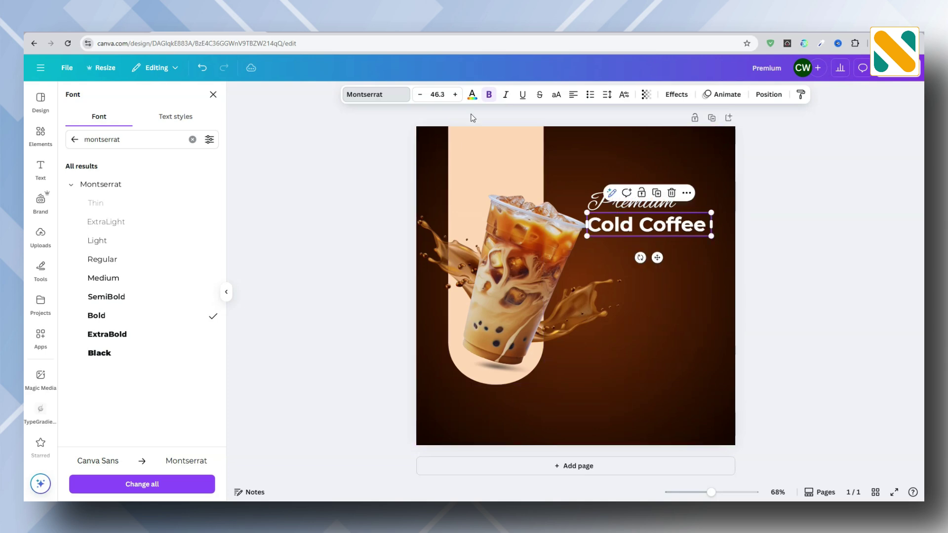
Step: Colour the "Cold Coffee" text with the peach document colour
{"action": "left_click", "coordinate": [472, 96]}
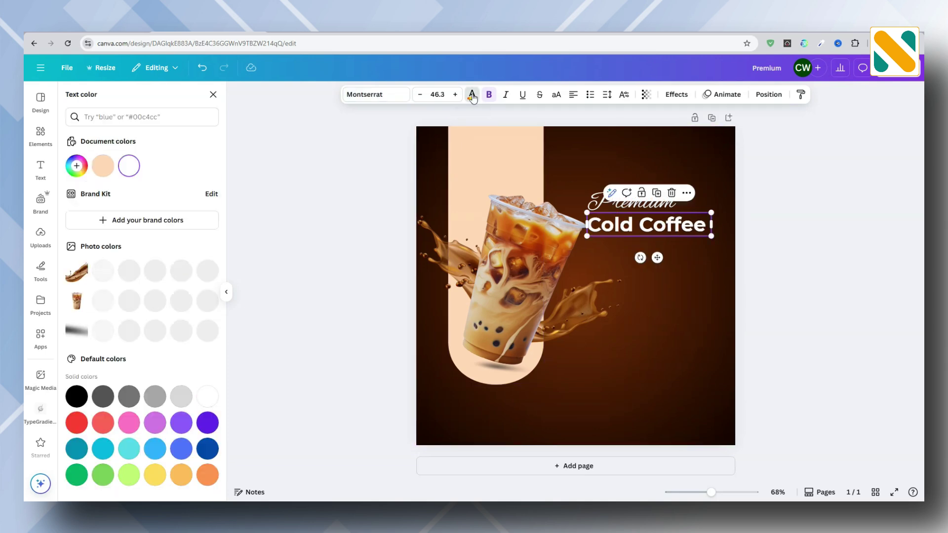
{"action": "left_click", "coordinate": [102, 169]}
{"action": "left_click", "coordinate": [627, 228]}
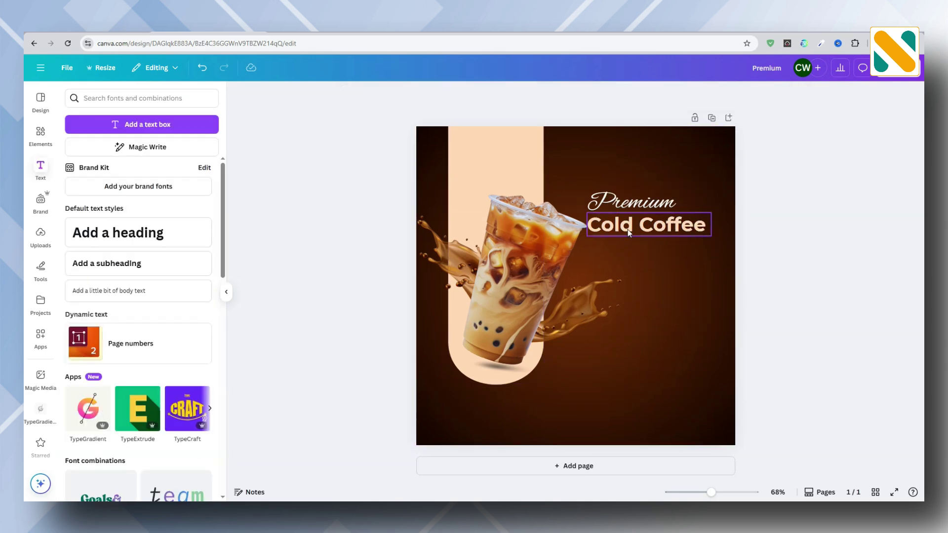
Step: Shift both headline lines slightly left, with "Premium" lowered closer to "Cold Coffee"
{"action": "left_click", "coordinate": [641, 208]}
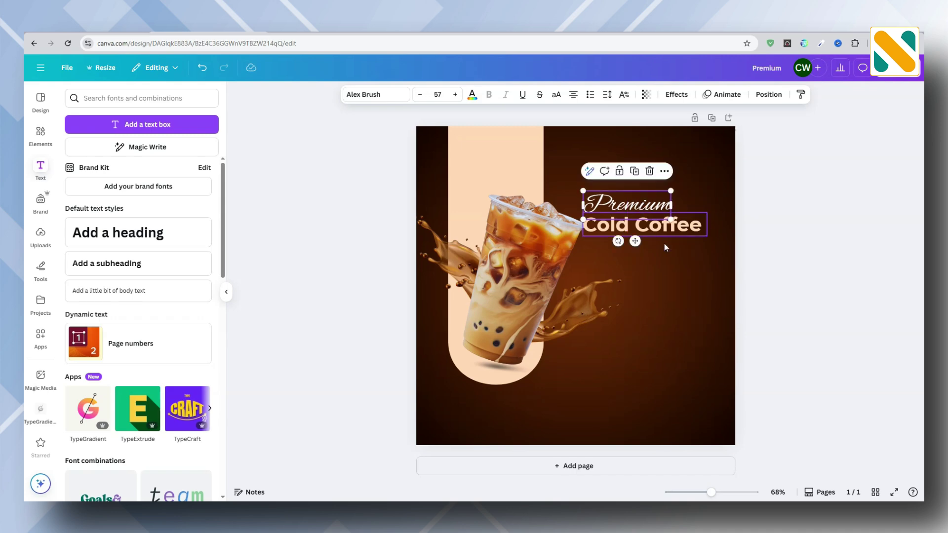
{"action": "left_click", "coordinate": [754, 268]}
{"action": "left_click", "coordinate": [643, 230]}
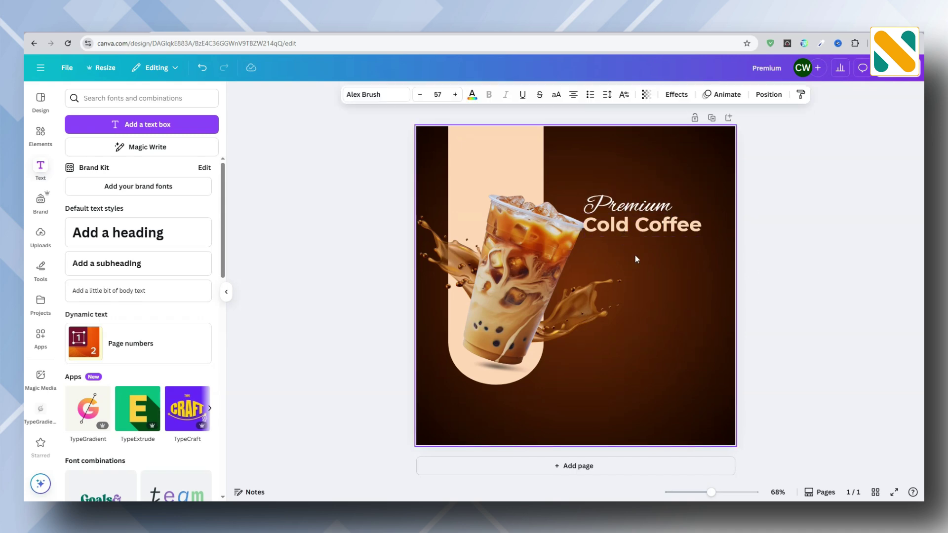
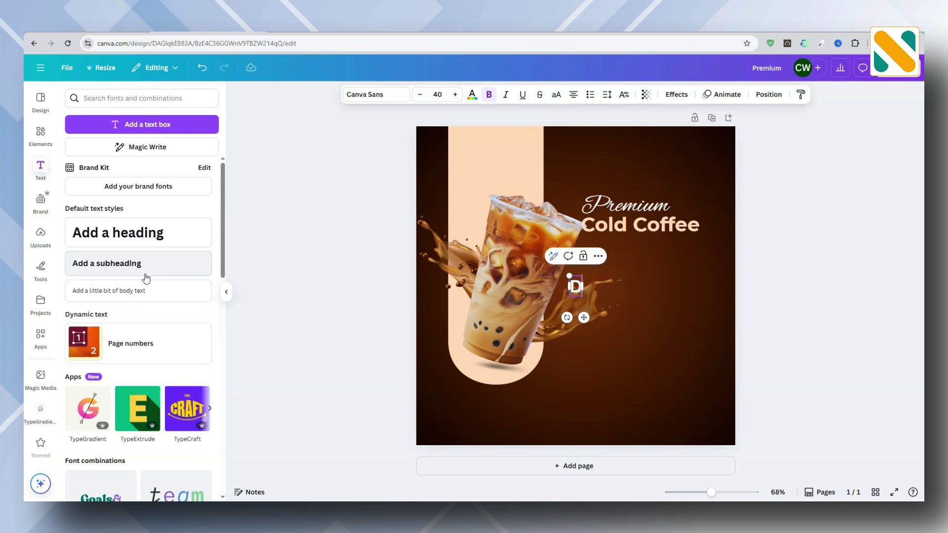
Step: Add a subheading reading "Days become better" below the headline
{"action": "type", "text": "me"}
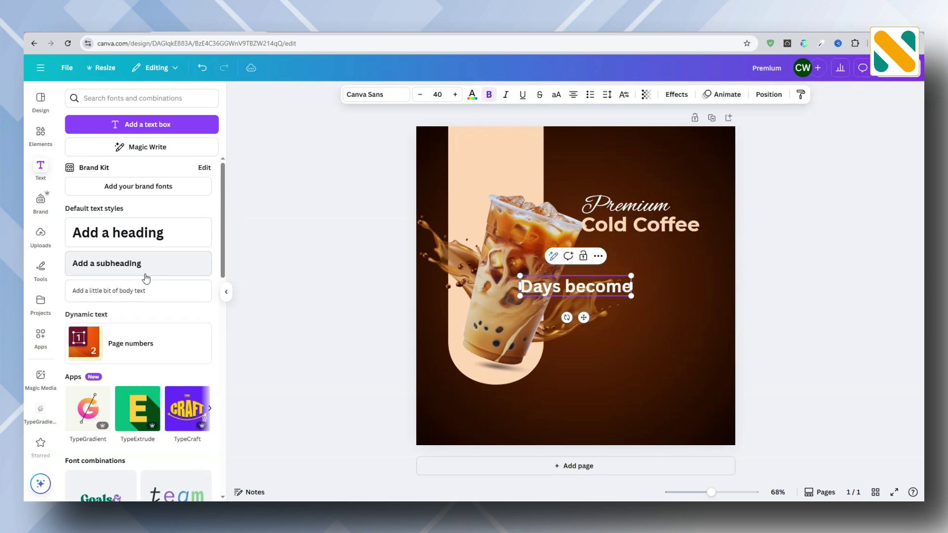
{"action": "type", "text": " better"}
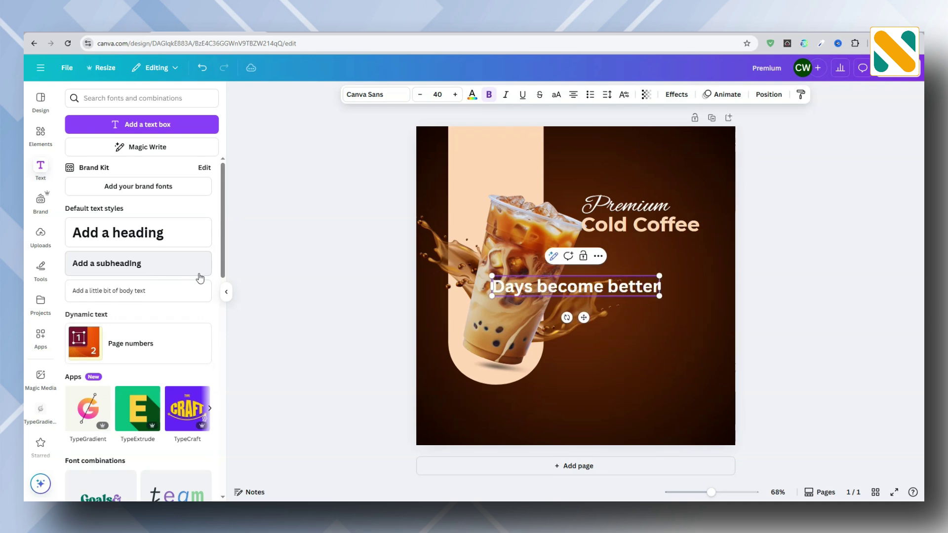
{"action": "left_click", "coordinate": [347, 269]}
Step: Set "Days become better" in Montserrat Medium, shrink it to size 21.5 and place it right-aligned directly beneath "Cold Coffee"
{"action": "left_click", "coordinate": [552, 289]}
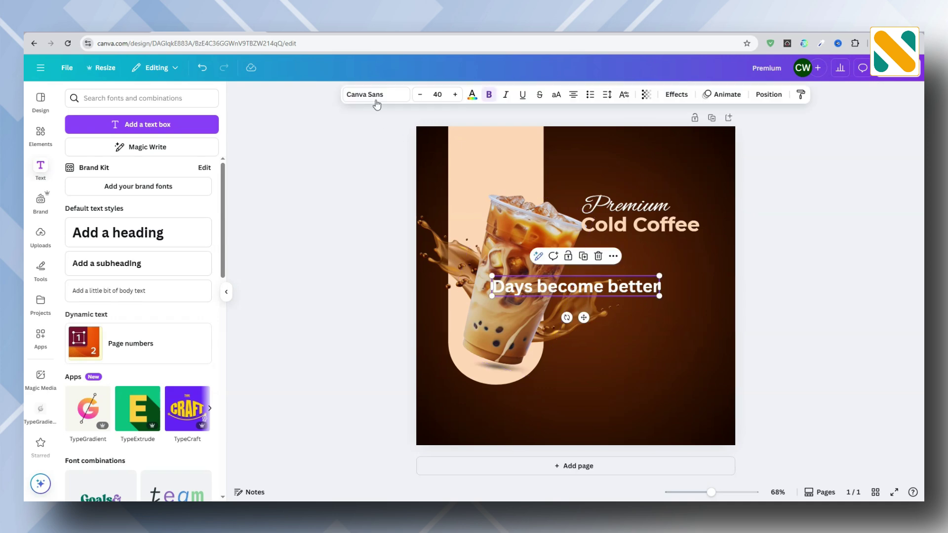
{"action": "left_click", "coordinate": [374, 96]}
{"action": "left_click", "coordinate": [138, 185]}
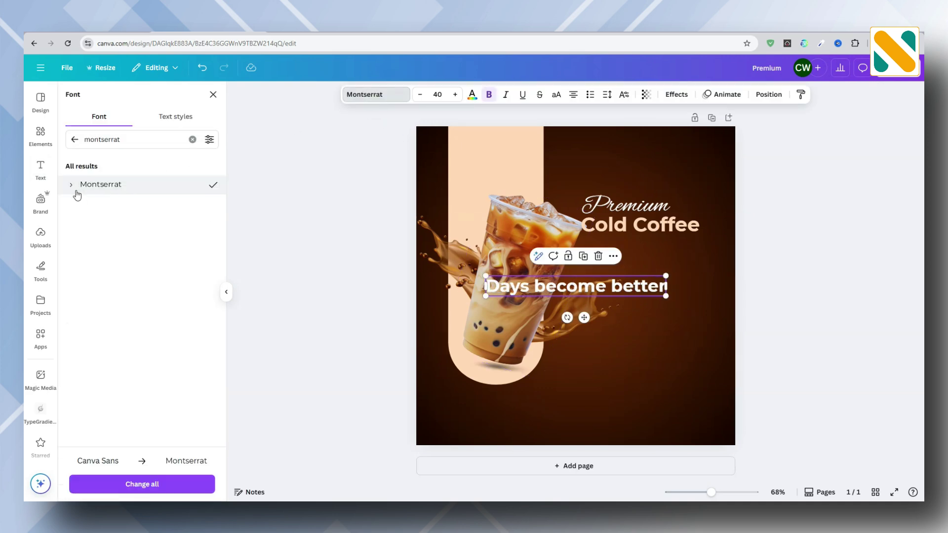
{"action": "left_click", "coordinate": [71, 185]}
{"action": "left_click", "coordinate": [112, 279]}
{"action": "left_click_drag", "start_coordinate": [488, 296], "coordinate": [671, 243]}
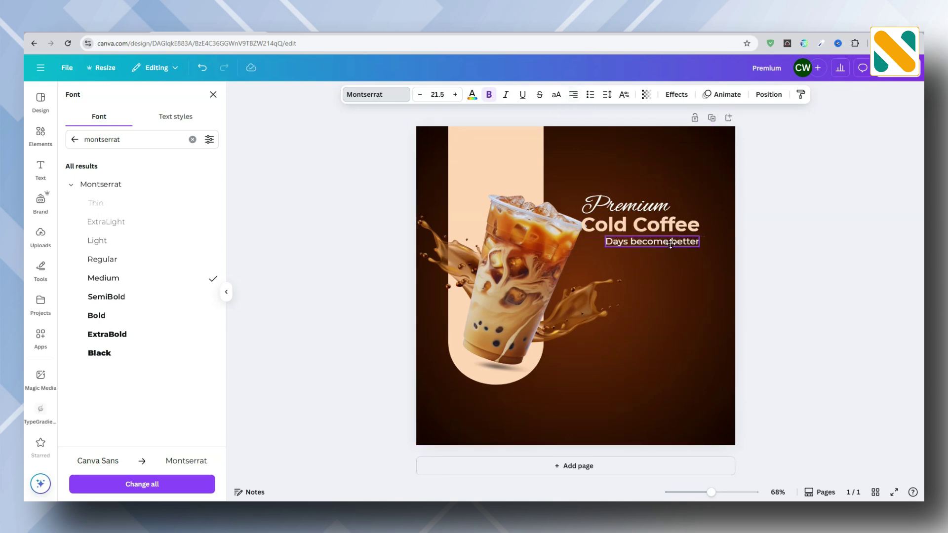
{"action": "left_click", "coordinate": [693, 287]}
Step: Switch the "Days become better" line to Montserrat Regular and colour it with the peach document colour
{"action": "left_click", "coordinate": [665, 239]}
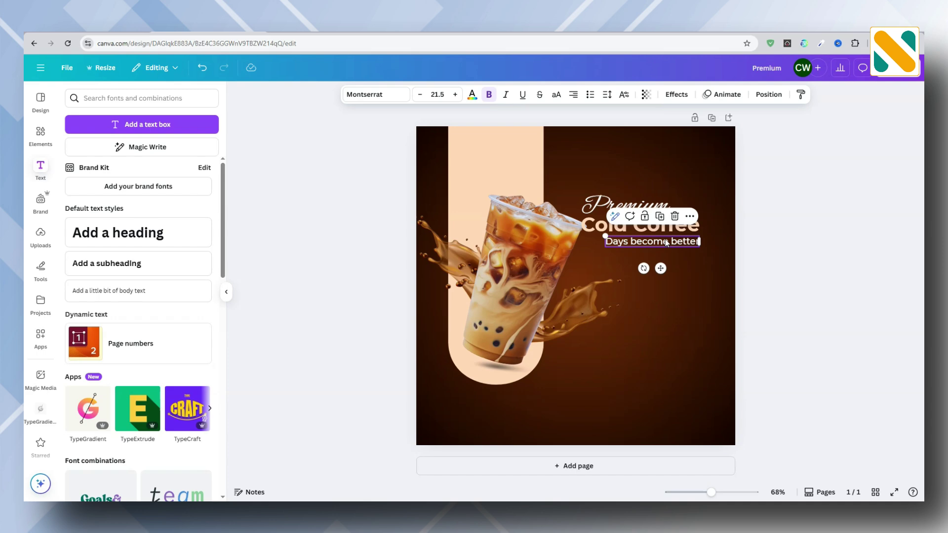
{"action": "left_click", "coordinate": [366, 98]}
{"action": "left_click", "coordinate": [109, 266]}
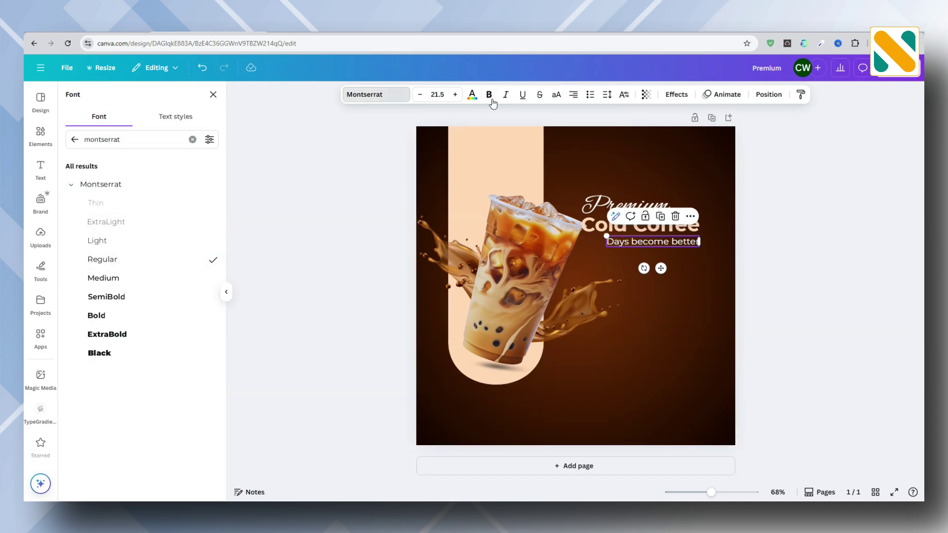
{"action": "left_click", "coordinate": [472, 95]}
{"action": "left_click", "coordinate": [103, 166]}
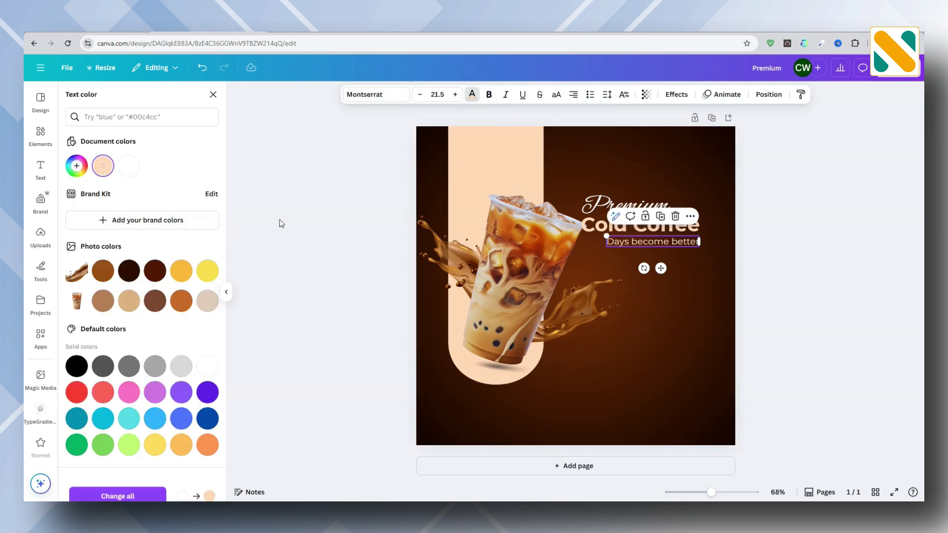
Step: Duplicate "Days become better" just below itself and change the copy's text to "with a cup of coffee"
{"action": "left_click", "coordinate": [660, 217]}
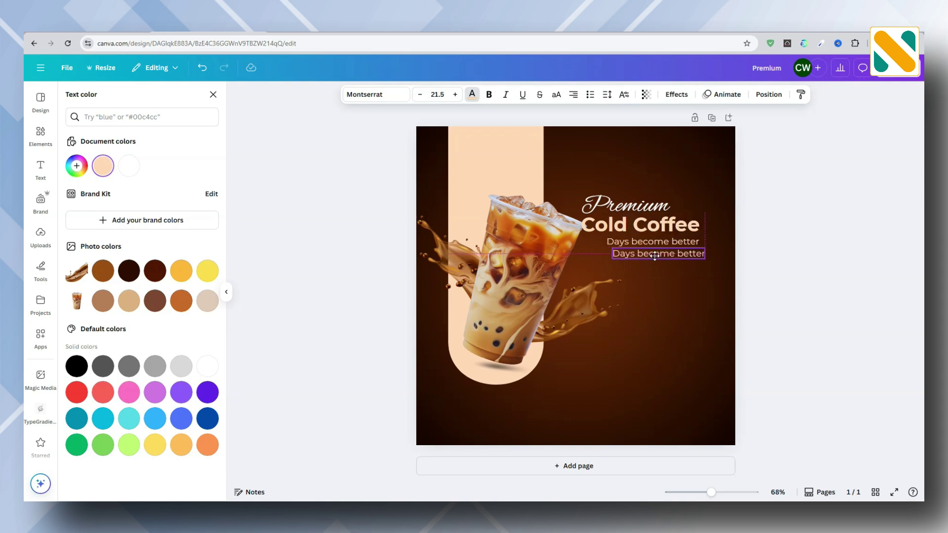
{"action": "type", "text": "with"}
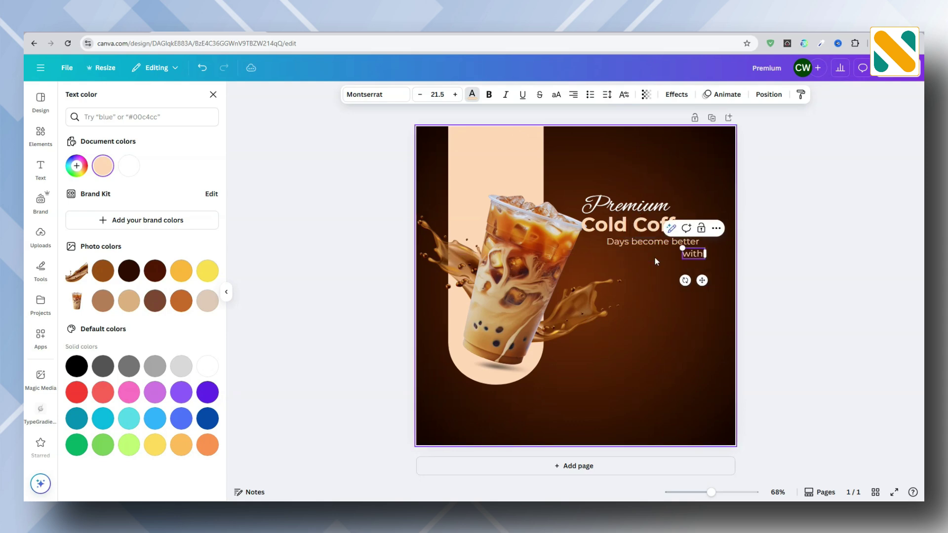
{"action": "type", "text": " a cup of coffee"}
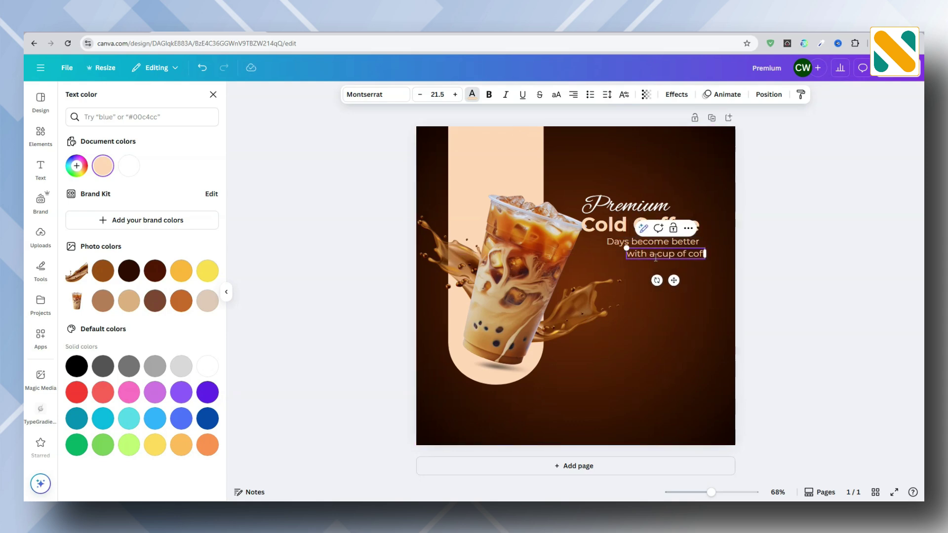
Step: Set "with a cup of coffee" in Montserrat SemiBold and enlarge both subheading lines to size 22.3, aligned to the headline's right edge
{"action": "left_click", "coordinate": [387, 94]}
{"action": "left_click", "coordinate": [72, 184]}
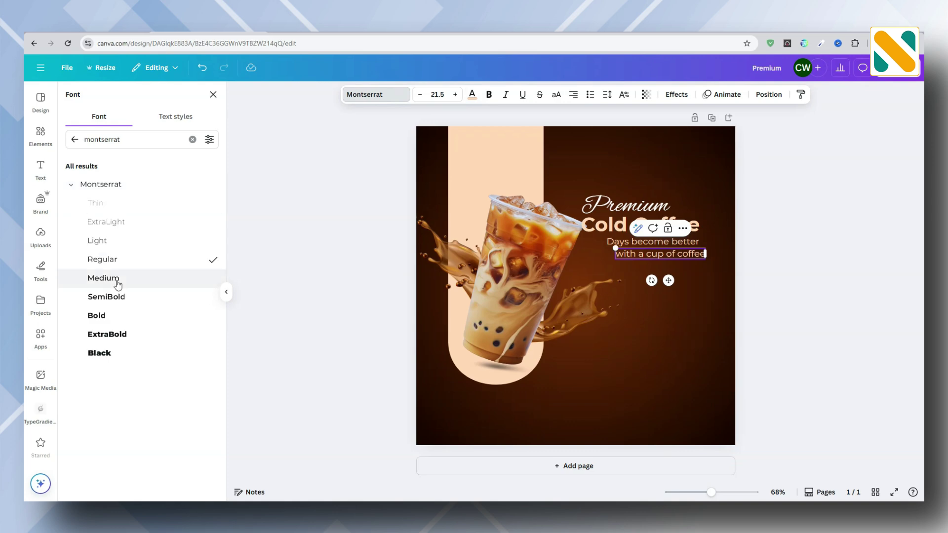
{"action": "left_click", "coordinate": [103, 278]}
{"action": "left_click", "coordinate": [667, 276]}
{"action": "left_click", "coordinate": [660, 253]}
{"action": "left_click", "coordinate": [390, 96]}
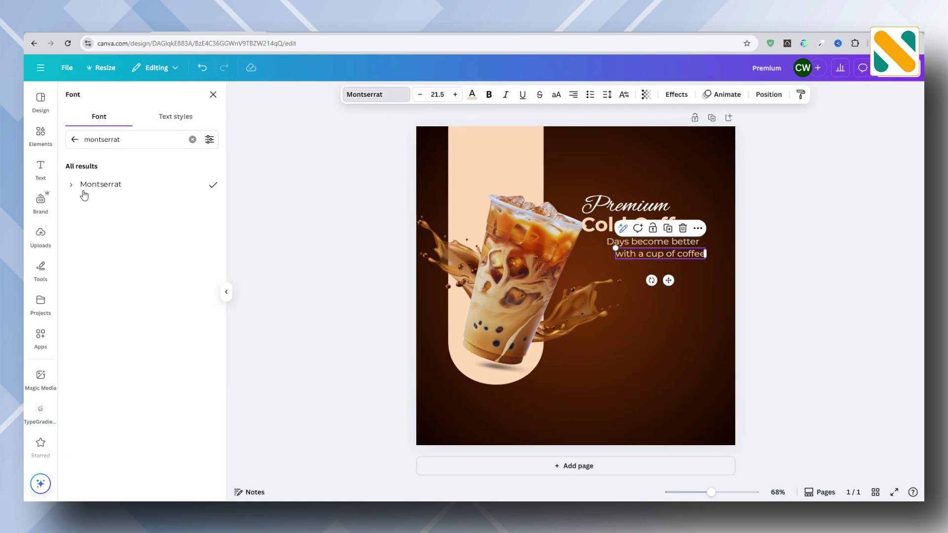
{"action": "left_click", "coordinate": [79, 186]}
{"action": "left_click", "coordinate": [98, 296]}
{"action": "left_click_drag", "start_coordinate": [686, 254], "coordinate": [601, 260]}
{"action": "left_click", "coordinate": [770, 275]}
{"action": "left_click", "coordinate": [801, 272]}
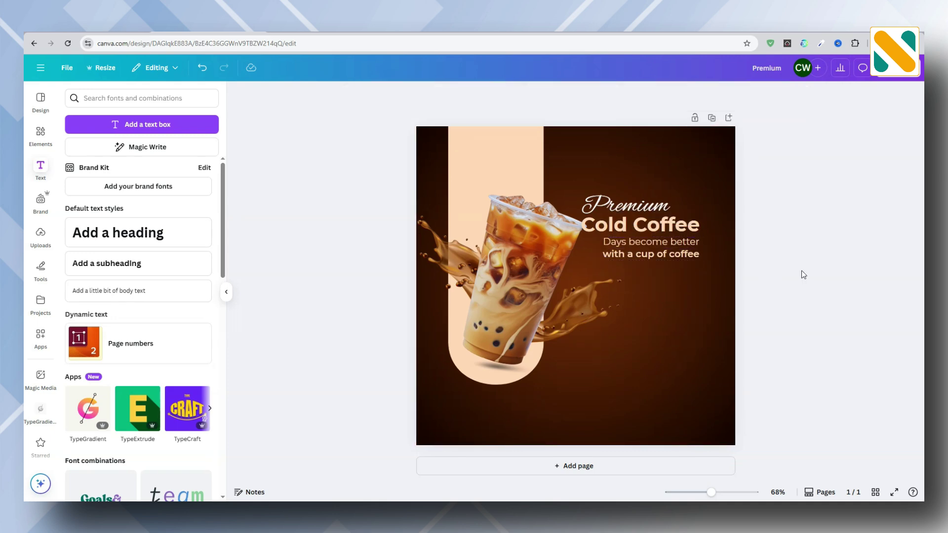
Step: Add a rounded square shape and reshape it into a wide bar in the poster's lower right area, below the subheading
{"action": "left_click", "coordinate": [41, 133]}
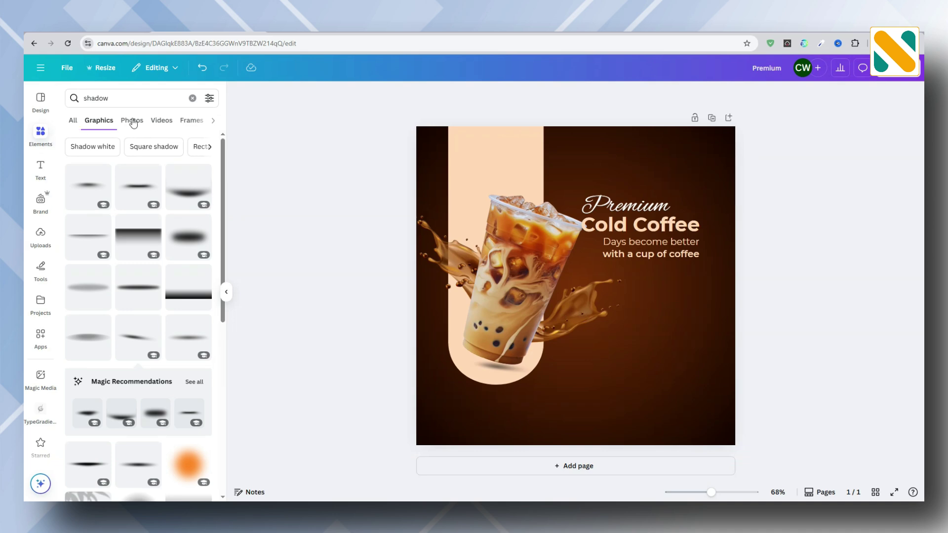
{"action": "left_click", "coordinate": [192, 99]}
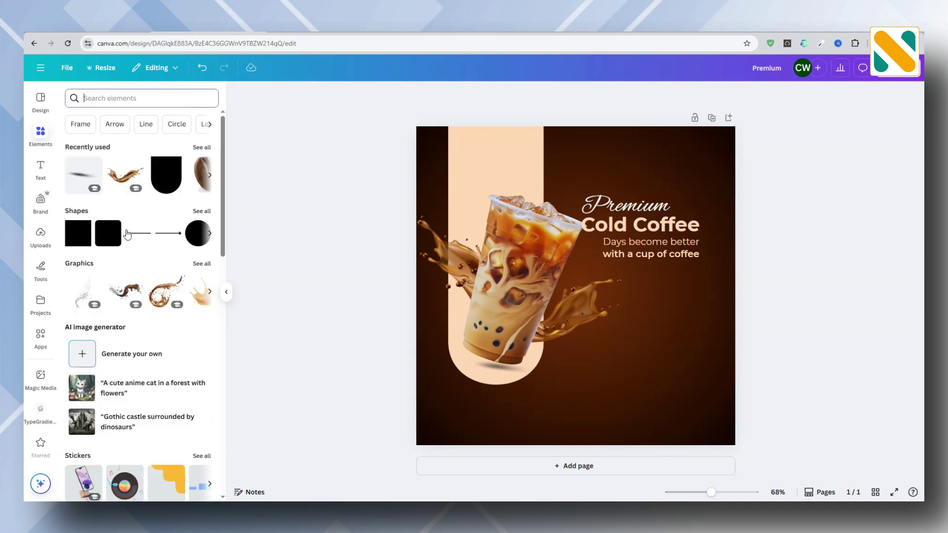
{"action": "left_click", "coordinate": [109, 245]}
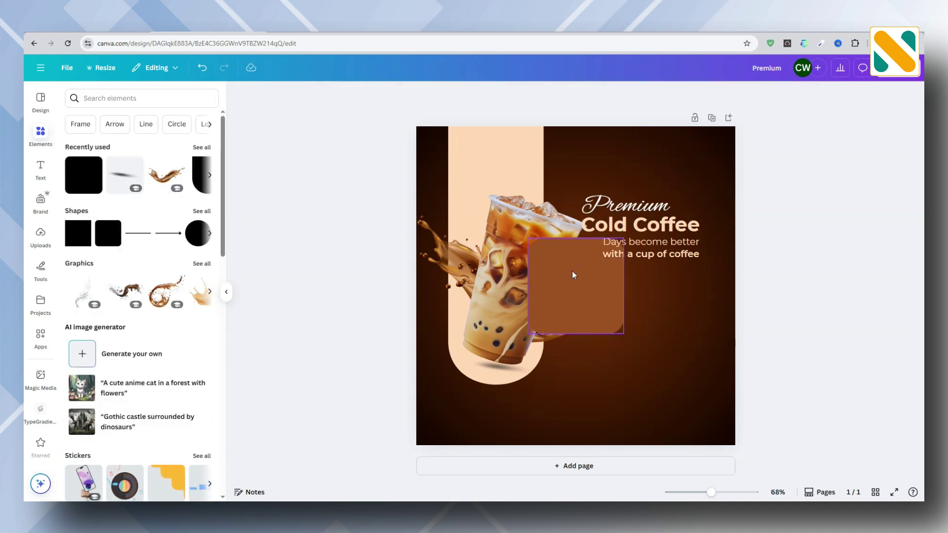
{"action": "left_click_drag", "start_coordinate": [575, 240], "coordinate": [650, 375]}
{"action": "left_click", "coordinate": [588, 334]}
{"action": "left_click", "coordinate": [617, 357]}
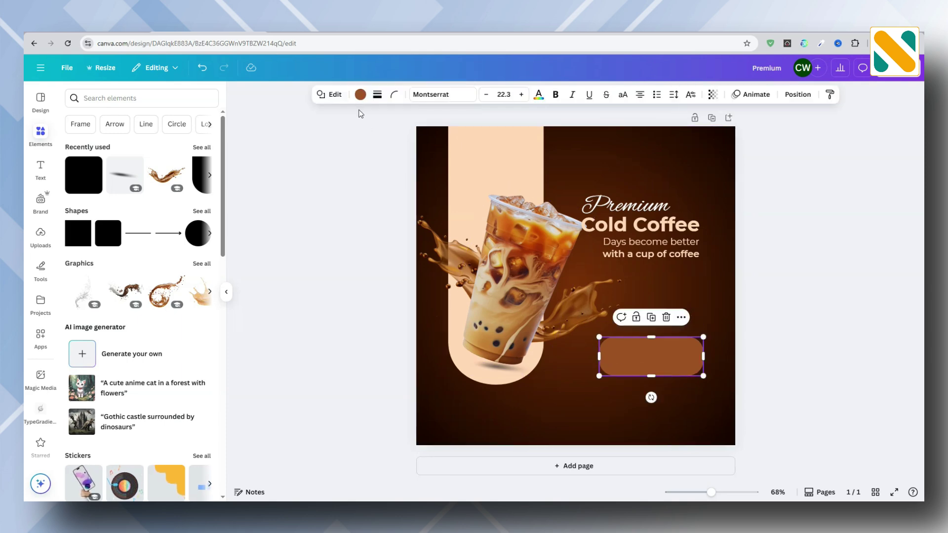
Step: Fill the new rounded bar with the peach document colour
{"action": "left_click", "coordinate": [360, 94]}
{"action": "left_click", "coordinate": [151, 165]}
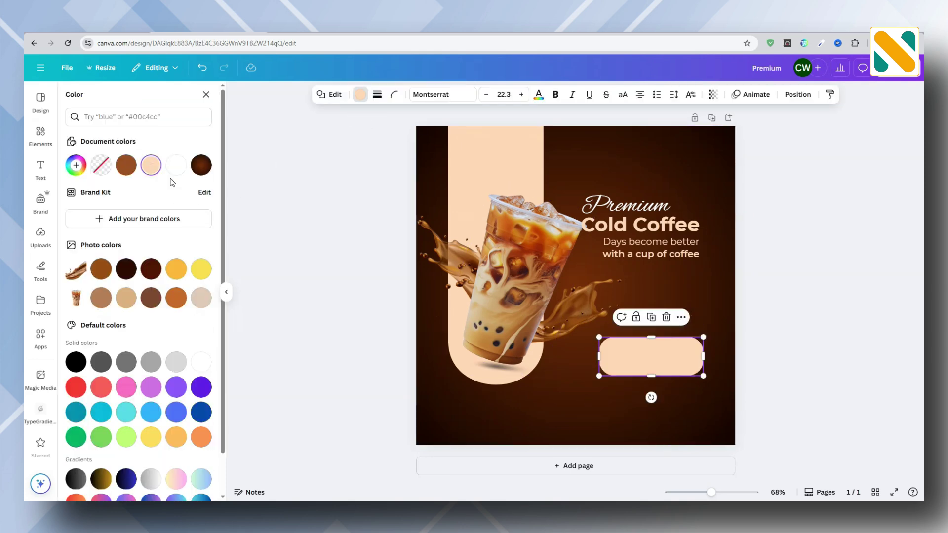
{"action": "left_click", "coordinate": [348, 227]}
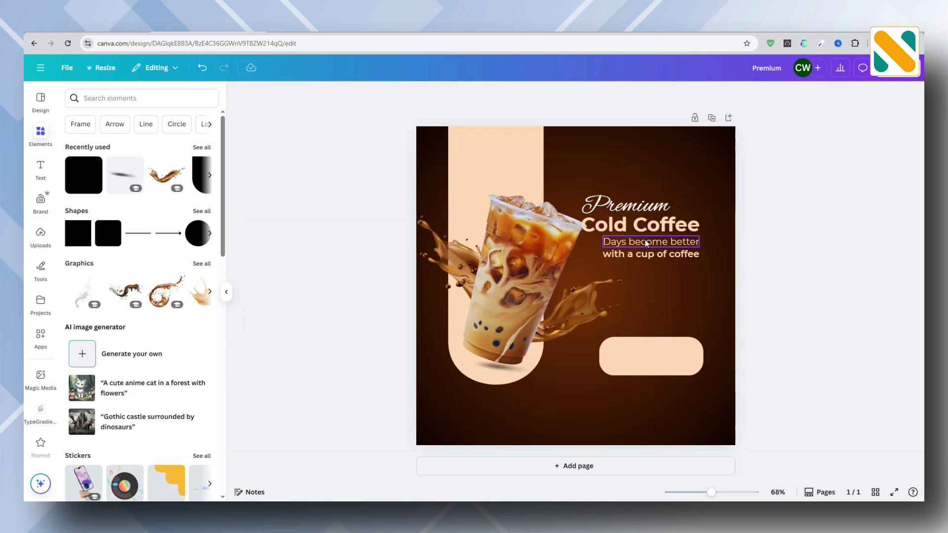
Step: Duplicate the "with a cup of coffee" line, move the copy between the subheading and the peach bar, and change its text to "Big Shake - $15"
{"action": "left_click", "coordinate": [648, 257]}
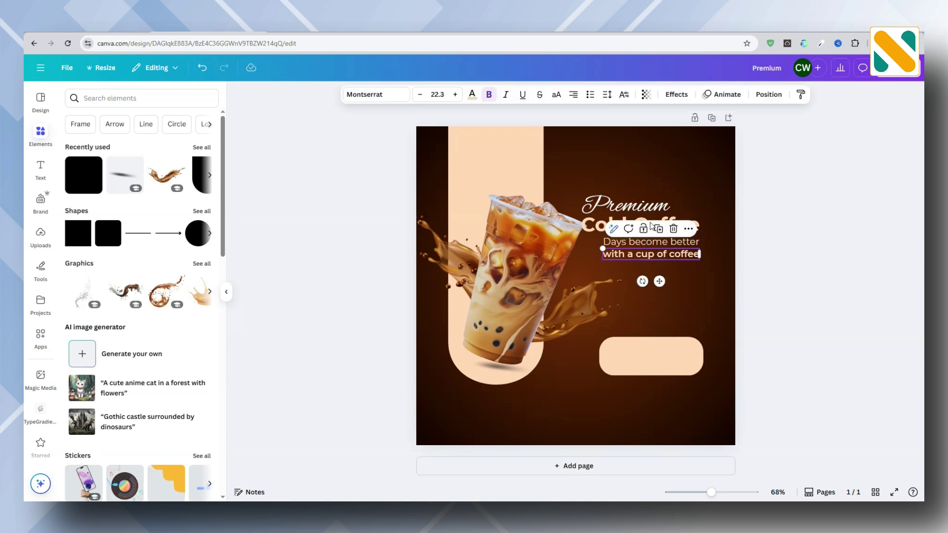
{"action": "left_click", "coordinate": [657, 230]}
{"action": "left_click_drag", "start_coordinate": [660, 257], "coordinate": [663, 294]}
{"action": "double_click", "coordinate": [663, 294]}
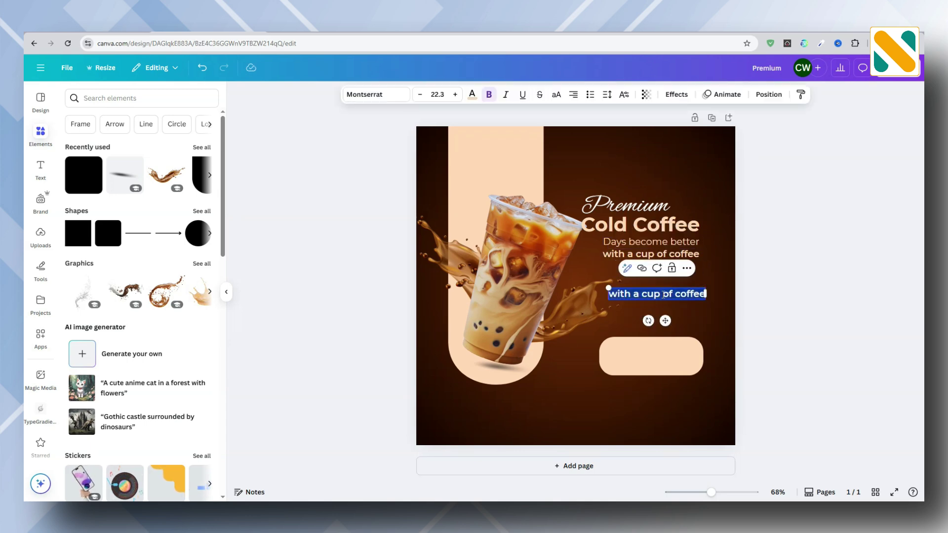
{"action": "type", "text": "Big Shake - "}
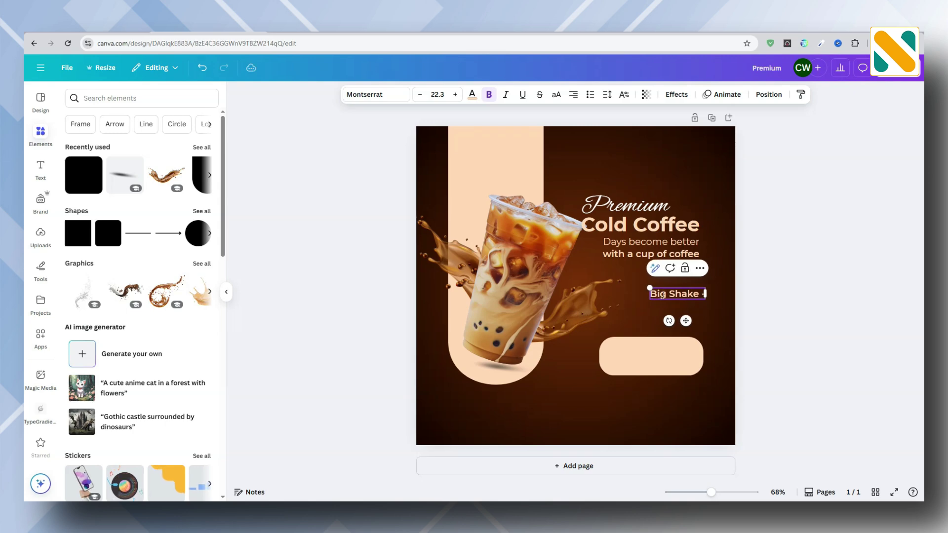
{"action": "type", "text": "$15"}
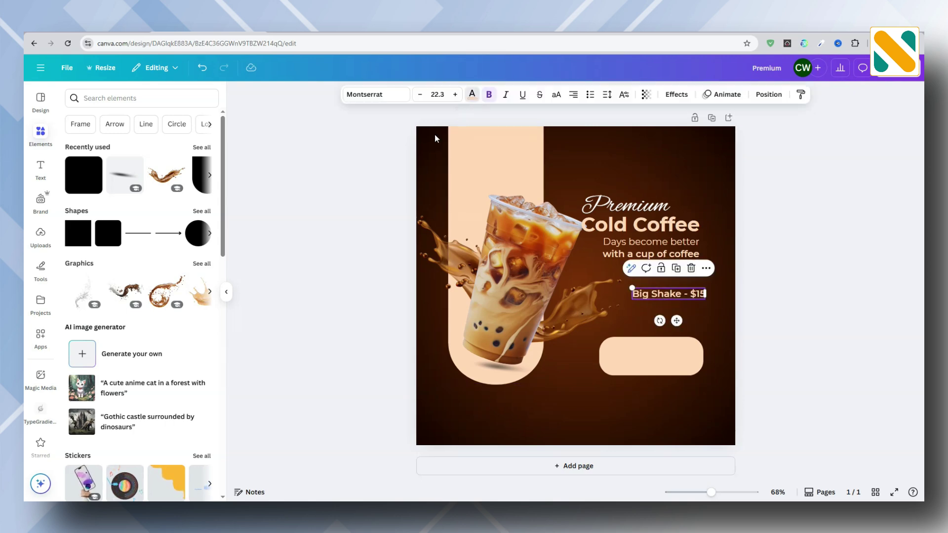
Step: Colour the "Big Shake - $15" text black and place it on the peach bar at size 25.1
{"action": "left_click", "coordinate": [472, 95]}
{"action": "left_click", "coordinate": [77, 366]}
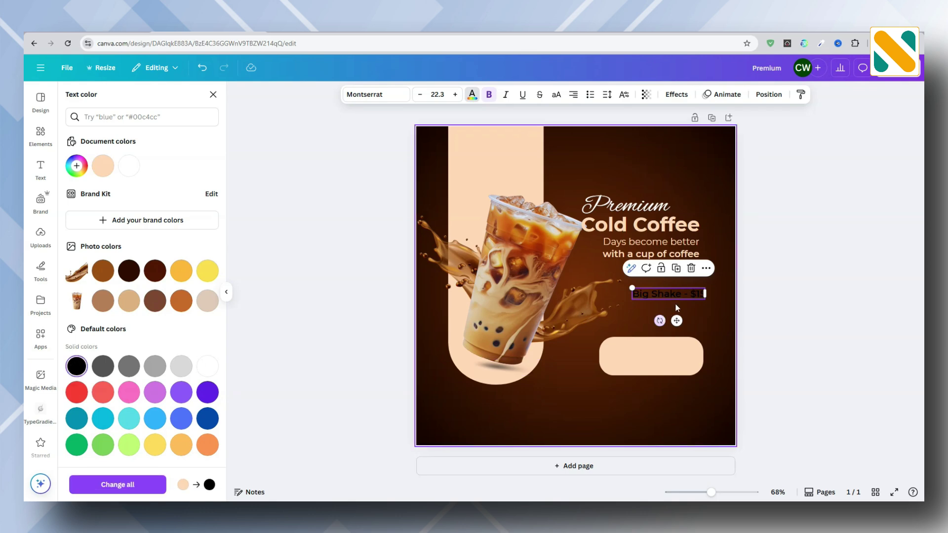
{"action": "left_click_drag", "start_coordinate": [672, 295], "coordinate": [689, 345]}
Step: Duplicate the "Big Shake - $15" line directly below it on the bar and change the copy to "Mini Shake - $10"
{"action": "left_click_drag", "start_coordinate": [649, 350], "coordinate": [652, 363]}
{"action": "left_click", "coordinate": [657, 325]}
{"action": "left_click", "coordinate": [650, 362]}
{"action": "left_click", "coordinate": [629, 360]}
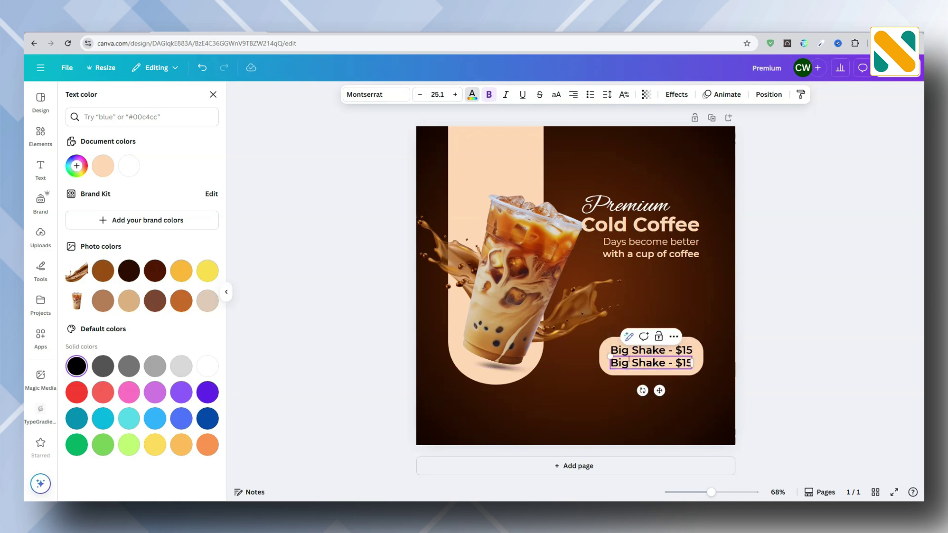
{"action": "type", "text": "Mini"}
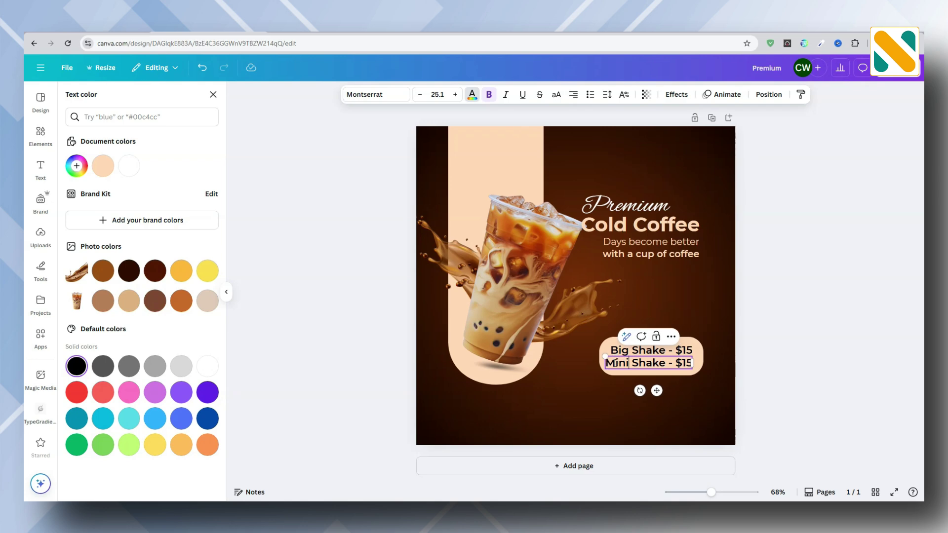
{"action": "key", "text": "BackSpace"}
{"action": "key", "text": "BackSpace"}
{"action": "type", "text": "10"}
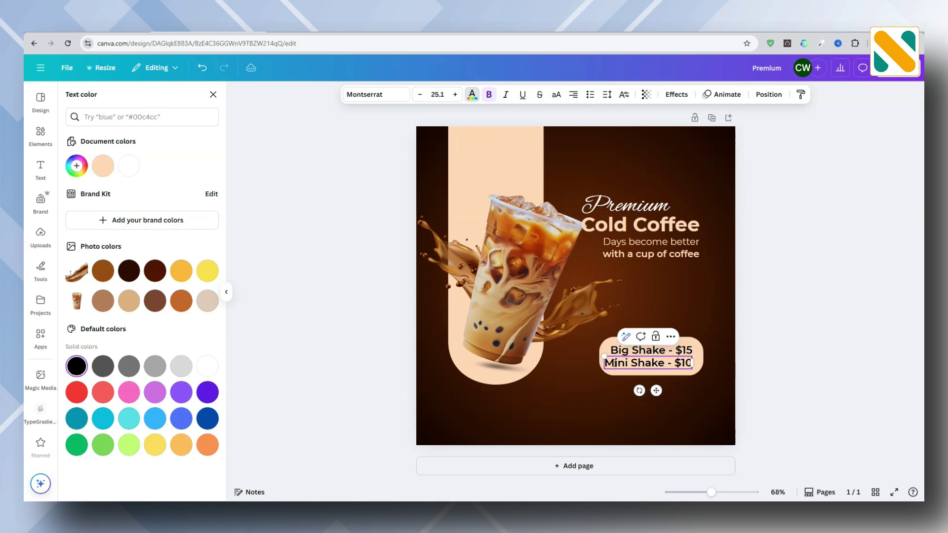
{"action": "left_click", "coordinate": [763, 342]}
Step: Left-align "Mini Shake - $10" with the line above and centre both price lines on the peach bar
{"action": "left_click_drag", "start_coordinate": [648, 366], "coordinate": [655, 366]}
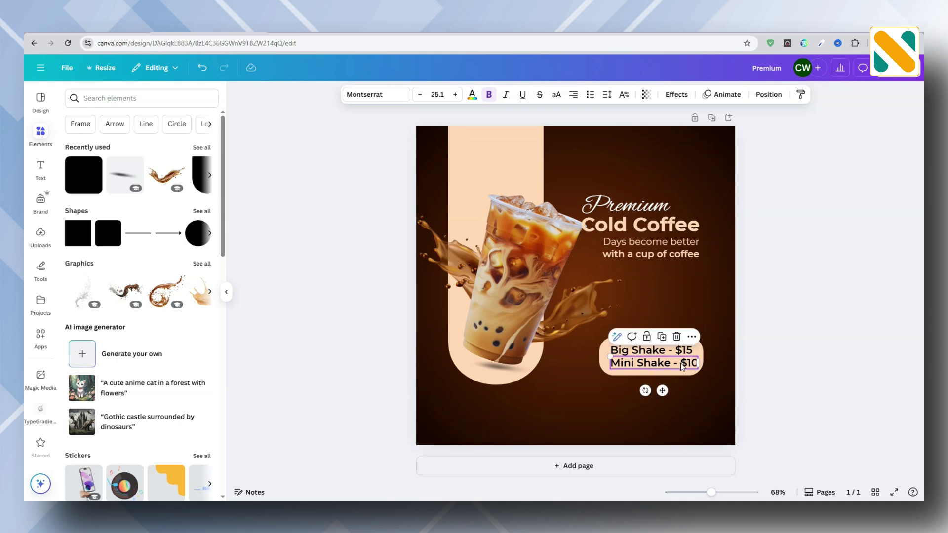
{"action": "left_click", "coordinate": [746, 355]}
{"action": "left_click", "coordinate": [644, 357]}
{"action": "left_click", "coordinate": [647, 364], "text": "shift"}
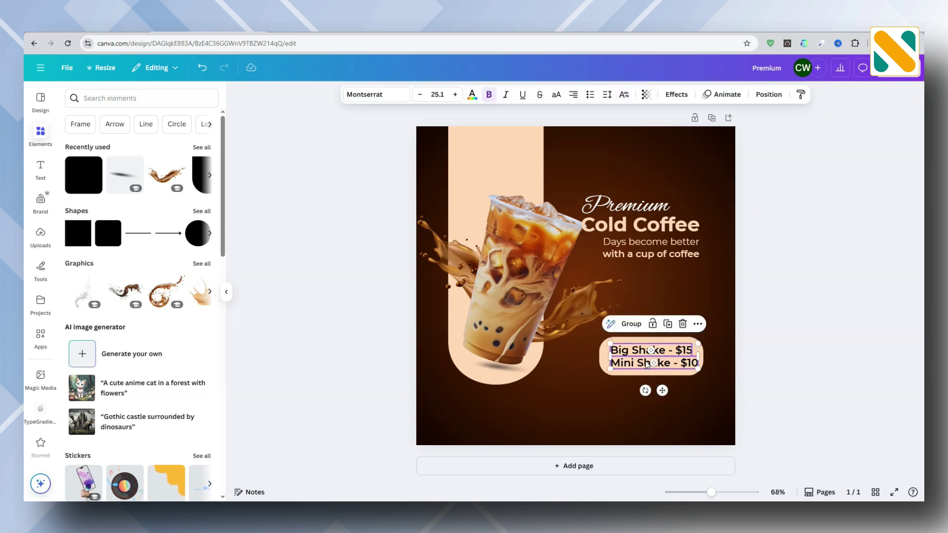
{"action": "left_click_drag", "start_coordinate": [643, 365], "coordinate": [639, 361]}
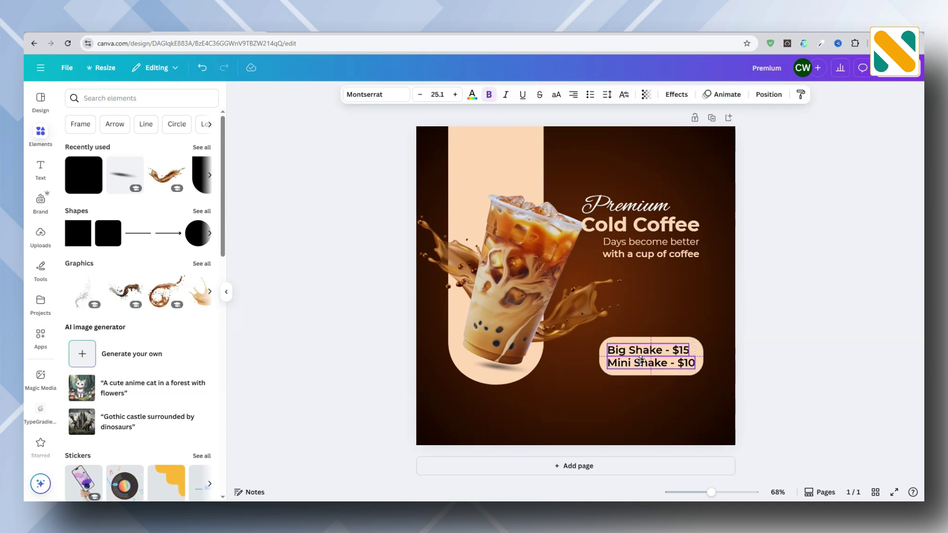
{"action": "left_click", "coordinate": [798, 348]}
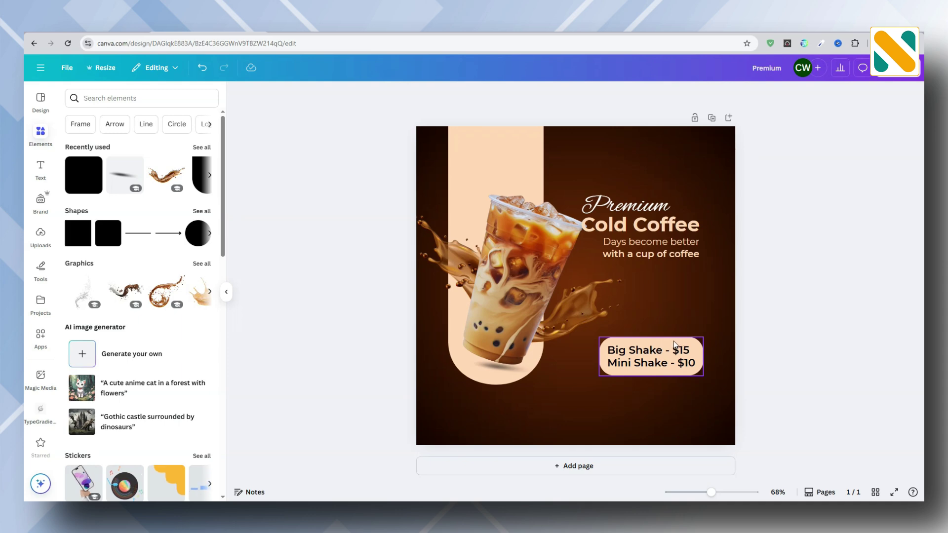
Step: Set the corner rounding of the peach price bar to 60
{"action": "left_click", "coordinate": [675, 344]}
{"action": "left_click", "coordinate": [393, 99]}
{"action": "left_click_drag", "start_coordinate": [377, 134], "coordinate": [386, 134]}
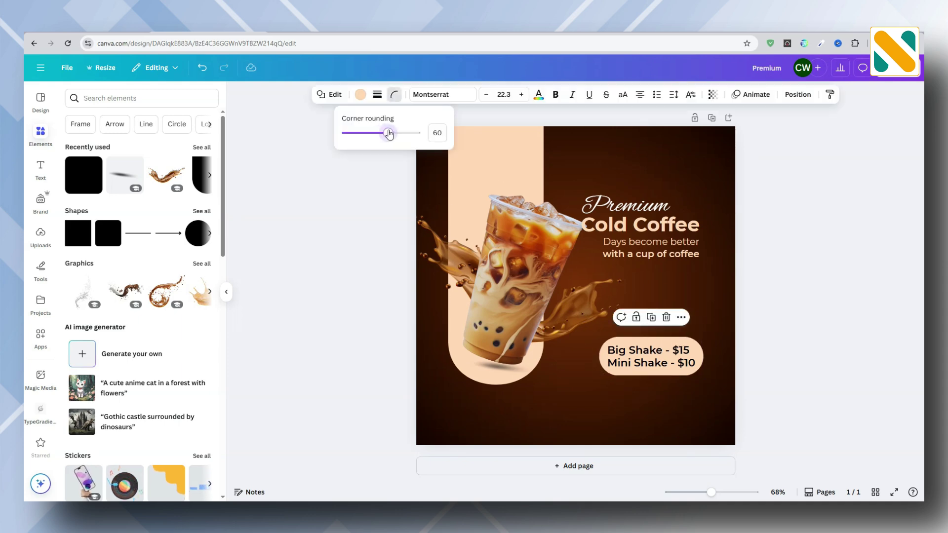
{"action": "left_click", "coordinate": [385, 239]}
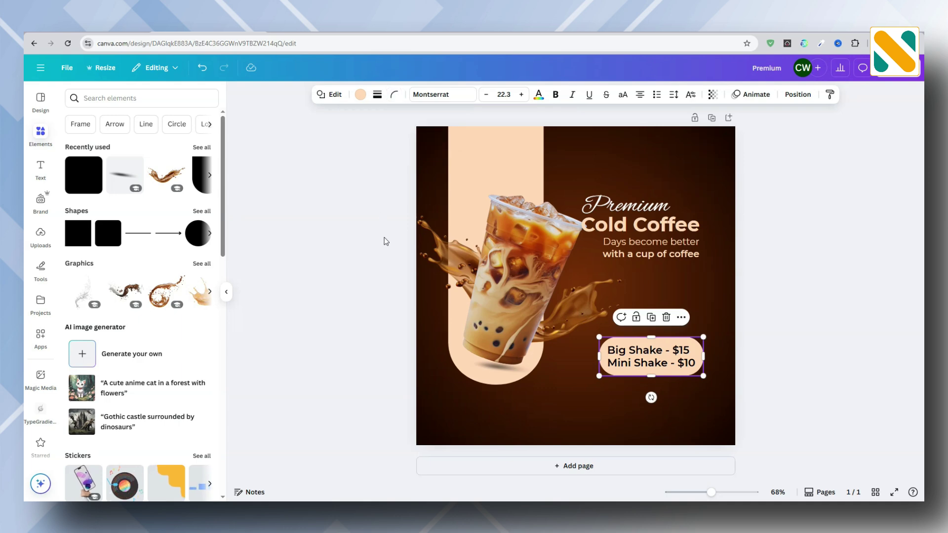
Step: Add another rounded rectangle and shape it into a slim bar below the peach arch, matching the arch's width
{"action": "key", "text": "ctrl+v"}
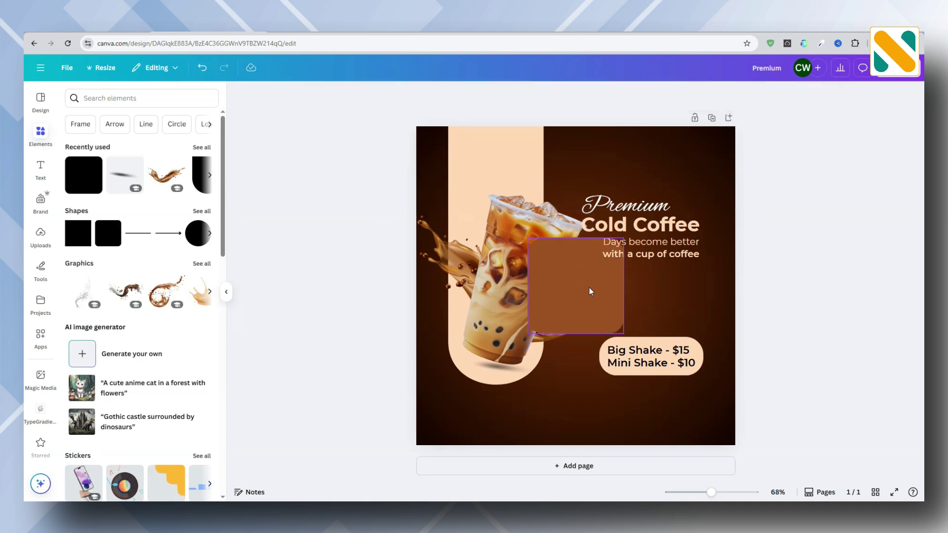
{"action": "left_click_drag", "start_coordinate": [590, 290], "coordinate": [533, 364]}
{"action": "left_click_drag", "start_coordinate": [520, 312], "coordinate": [504, 419]}
{"action": "left_click", "coordinate": [460, 401]}
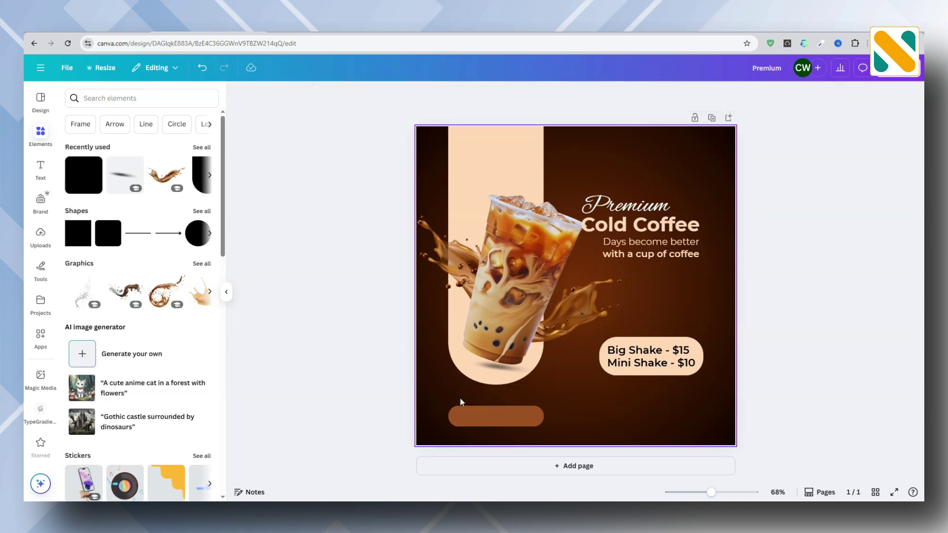
Step: Recolour the slim rounded bar below the peach arch with the solid colour #84320A
{"action": "left_click", "coordinate": [461, 414]}
{"action": "left_click", "coordinate": [361, 95]}
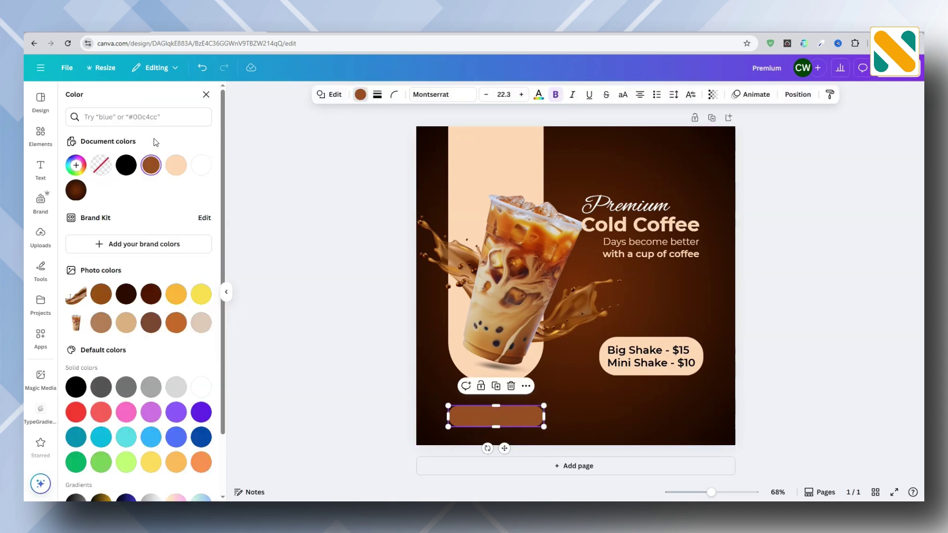
{"action": "left_click", "coordinate": [76, 166]}
{"action": "type", "text": "#84320A"}
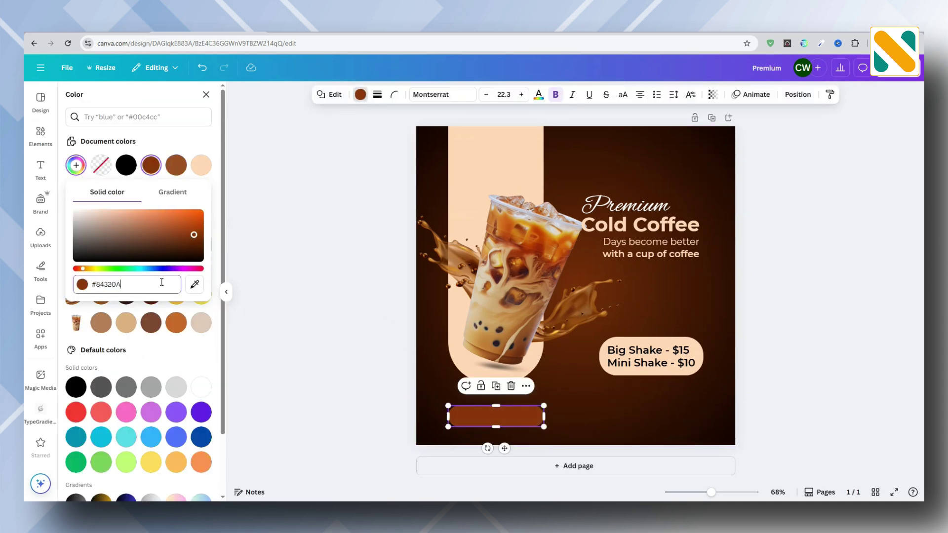
{"action": "key", "text": "Return"}
{"action": "left_click", "coordinate": [220, 281]}
{"action": "key", "text": "Escape"}
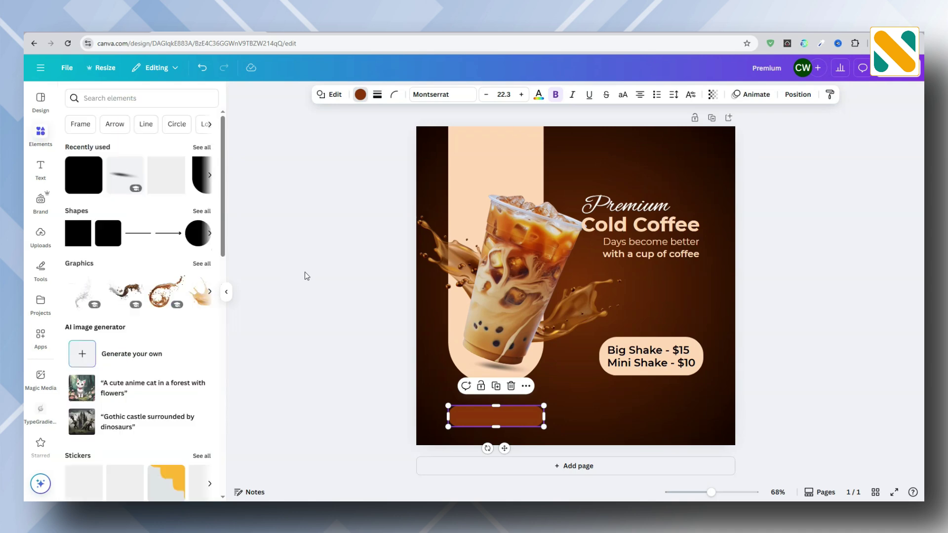
{"action": "left_click", "coordinate": [307, 275]}
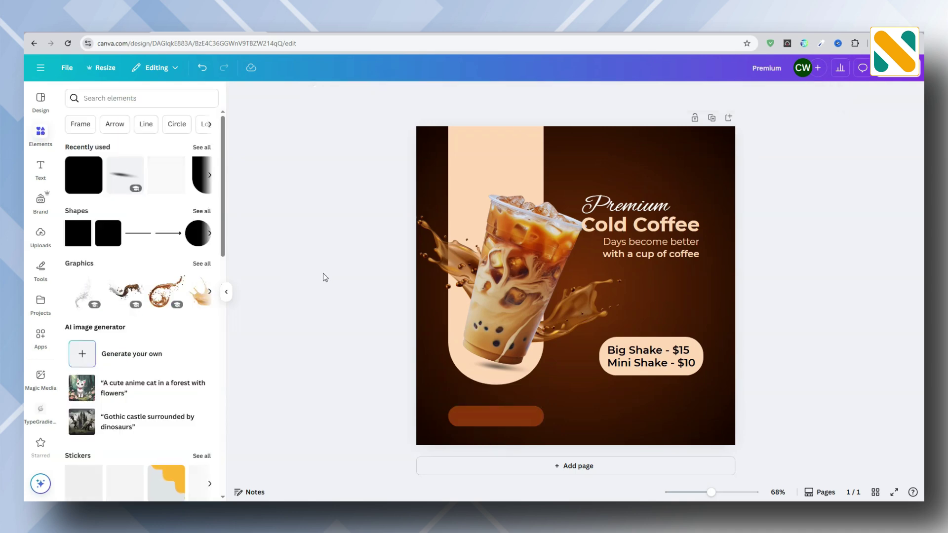
Step: Search the graphics for "cart" and add the black grid-basket shopping cart to the poster
{"action": "left_click", "coordinate": [110, 98]}
{"action": "type", "text": "cart"}
{"action": "key", "text": "Return"}
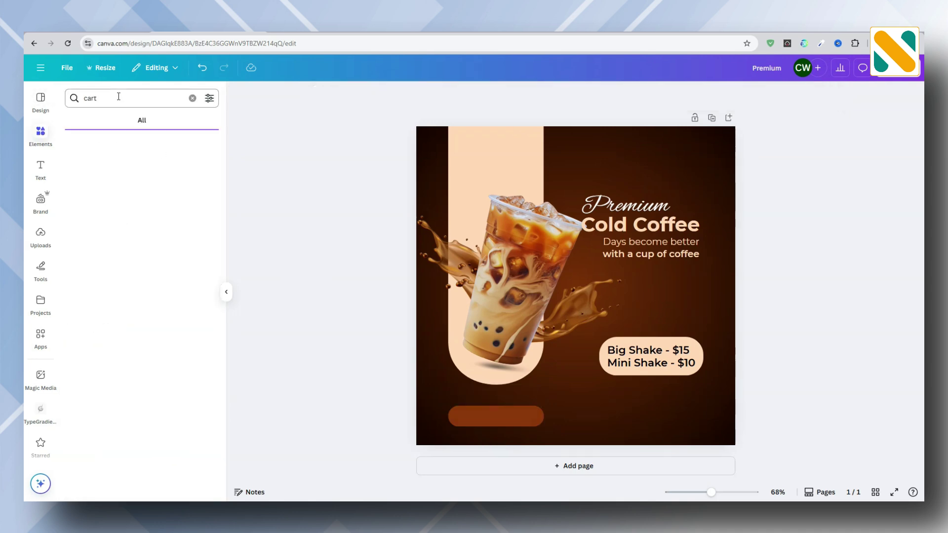
{"action": "left_click", "coordinate": [104, 120]}
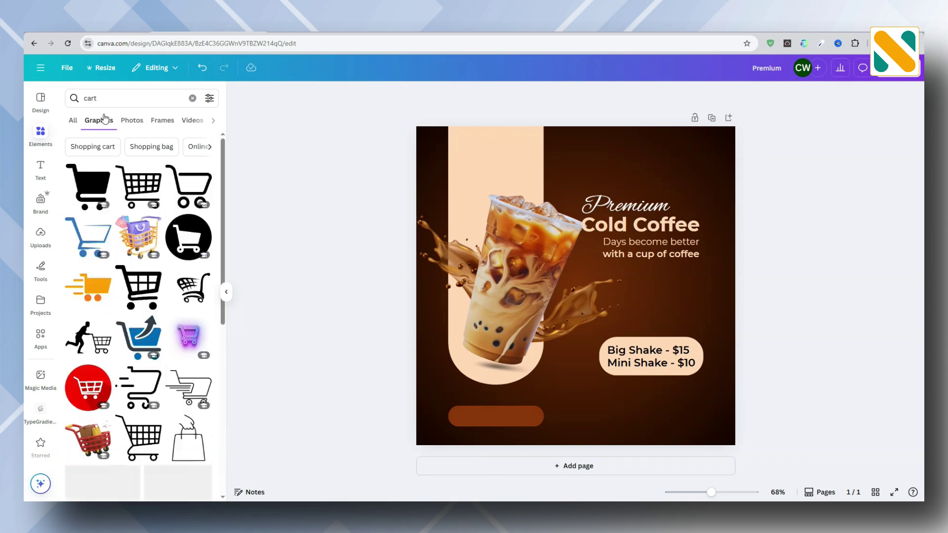
{"action": "left_click", "coordinate": [139, 186]}
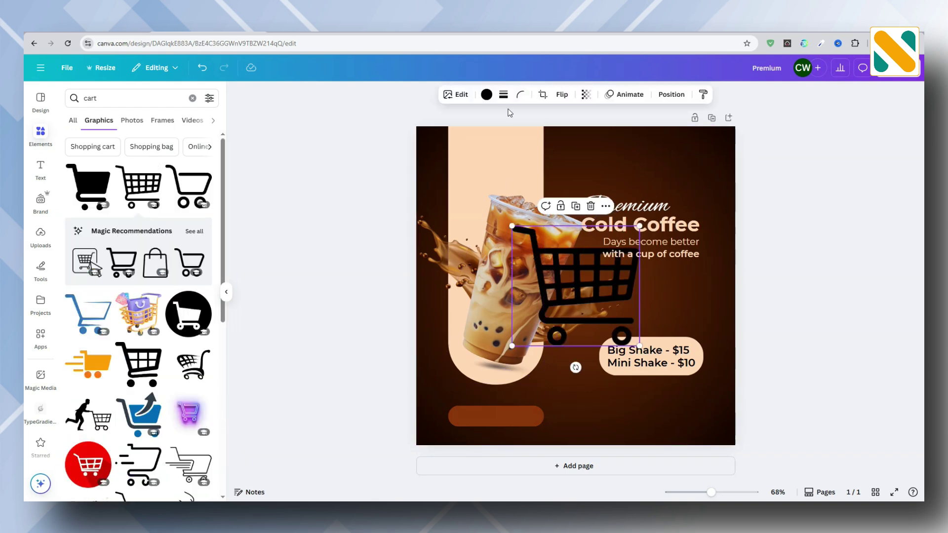
Step: Colour the shopping cart white, shrink it to icon size and place it at the left end of the brown bar
{"action": "left_click", "coordinate": [487, 94]}
{"action": "left_click", "coordinate": [208, 367]}
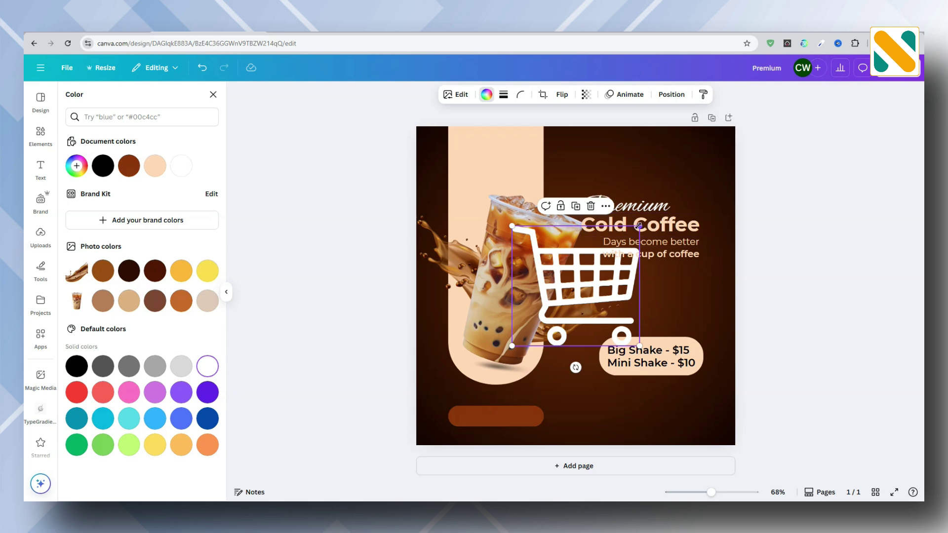
{"action": "left_click_drag", "start_coordinate": [640, 225], "coordinate": [537, 327]}
{"action": "left_click_drag", "start_coordinate": [526, 364], "coordinate": [470, 443]}
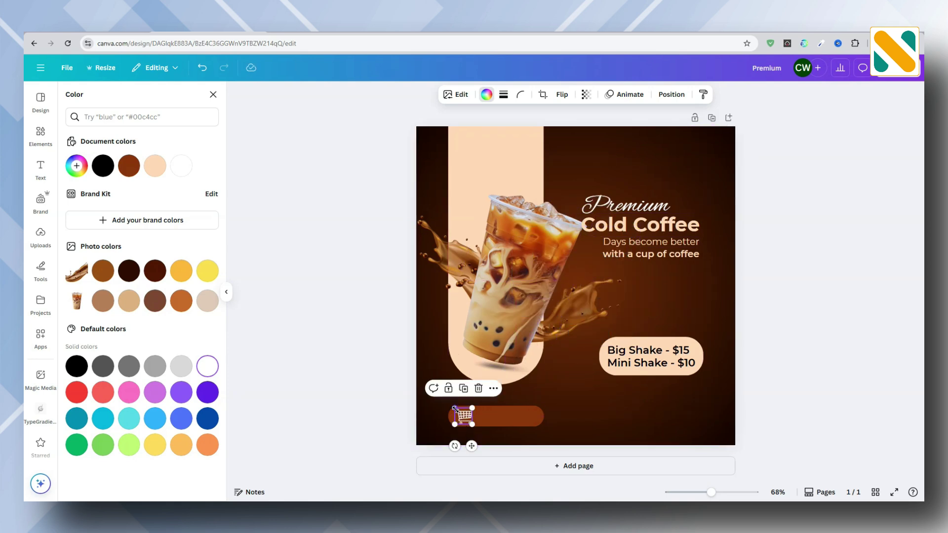
{"action": "left_click_drag", "start_coordinate": [456, 410], "coordinate": [457, 410]}
{"action": "left_click_drag", "start_coordinate": [471, 446], "coordinate": [470, 444]}
Step: Add a white line, turn it vertical and shorten it into a thin divider just right of the cart icon
{"action": "left_click", "coordinate": [41, 133]}
{"action": "left_click", "coordinate": [83, 174]}
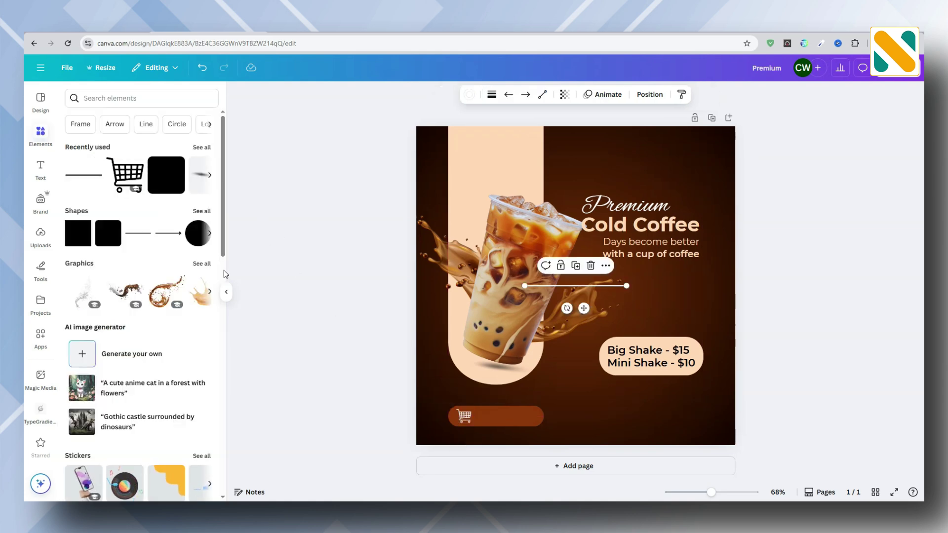
{"action": "left_click_drag", "start_coordinate": [582, 309], "coordinate": [545, 376]}
{"action": "left_click", "coordinate": [491, 95]}
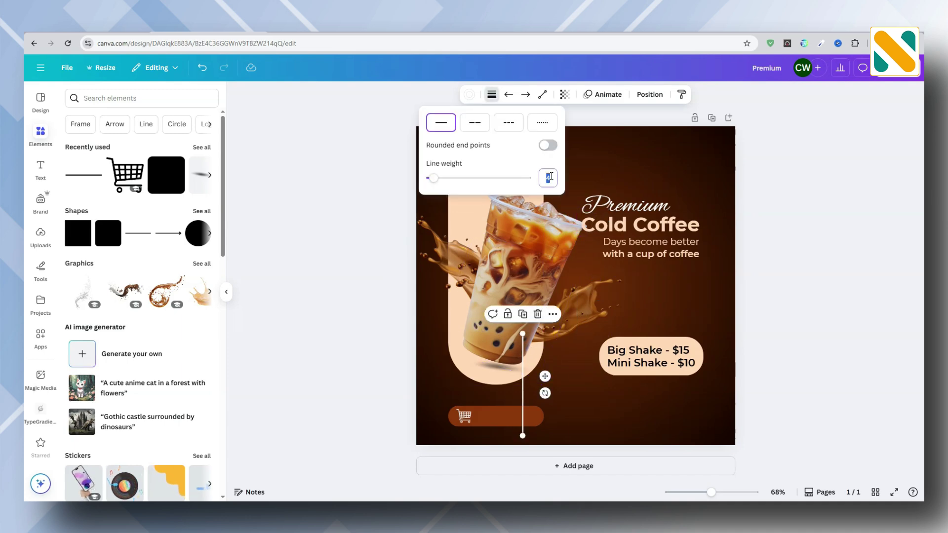
{"action": "left_click_drag", "start_coordinate": [522, 334], "coordinate": [498, 448]}
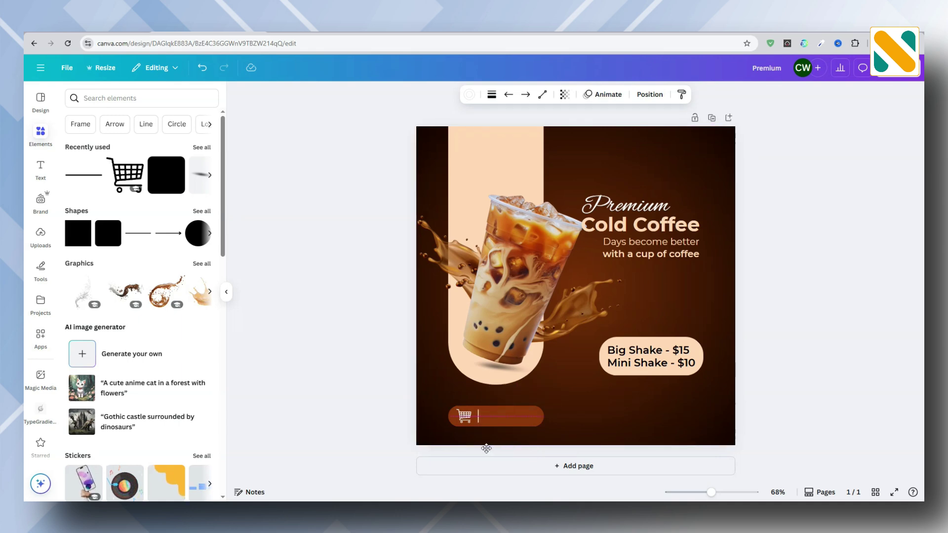
Step: Duplicate the "with a cup of coffee" line, change the copy to "Order Now" and place it right of the divider on the brown bar
{"action": "left_click", "coordinate": [656, 254]}
{"action": "left_click", "coordinate": [658, 229]}
{"action": "left_click_drag", "start_coordinate": [648, 262], "coordinate": [597, 427]}
{"action": "double_click", "coordinate": [594, 425]}
{"action": "type", "text": "Order Now"}
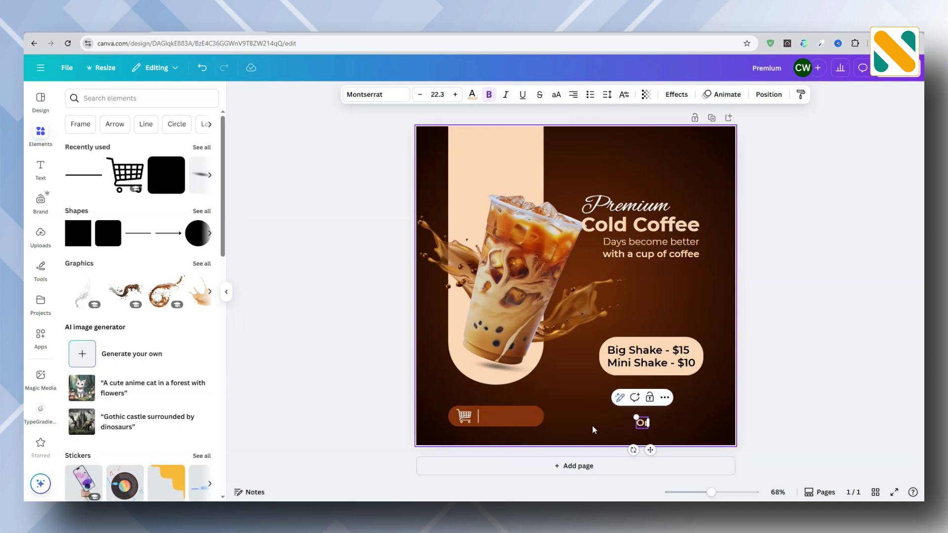
{"action": "left_click", "coordinate": [374, 249]}
{"action": "left_click", "coordinate": [620, 428]}
{"action": "left_click_drag", "start_coordinate": [620, 428], "coordinate": [507, 419]}
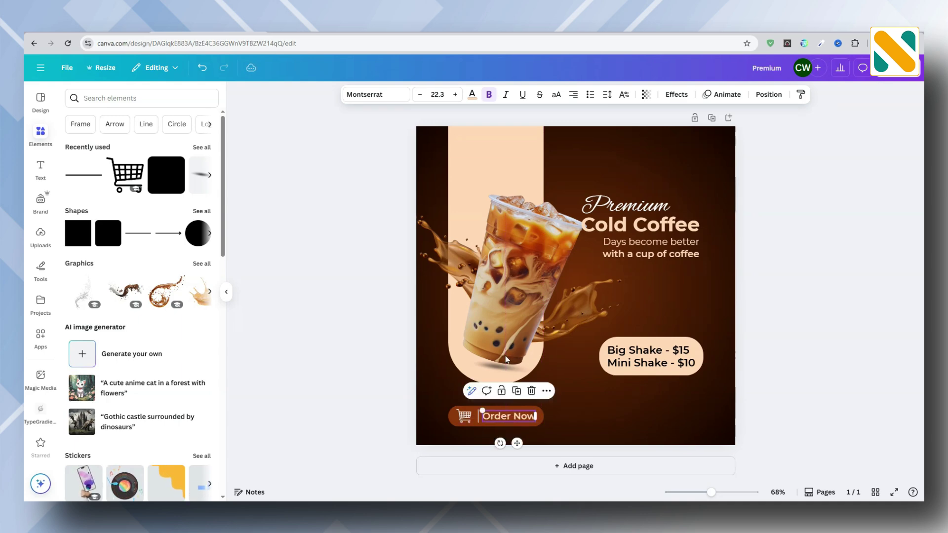
Step: Colour the "Order Now" text white and fine-tune the spacing of the divider beside it
{"action": "left_click", "coordinate": [472, 95]}
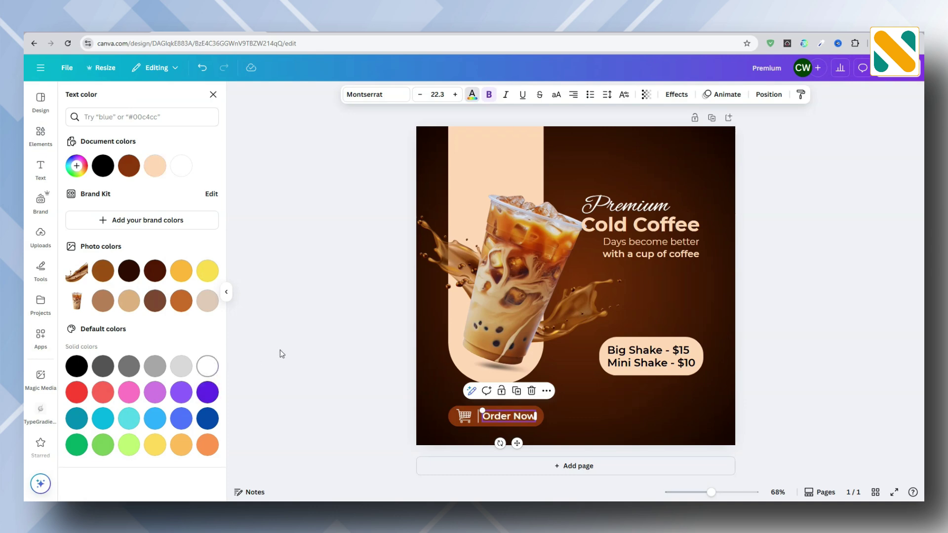
{"action": "left_click", "coordinate": [350, 377]}
{"action": "left_click", "coordinate": [478, 418]}
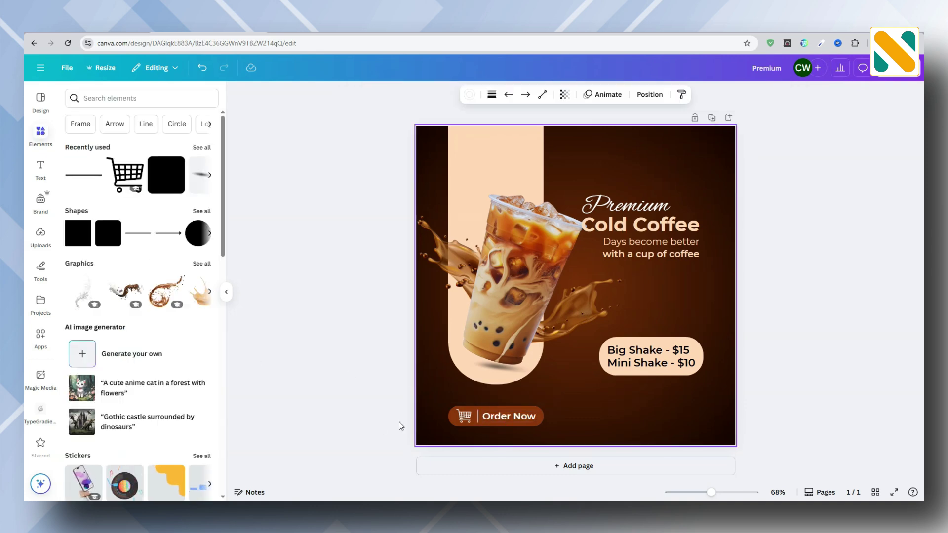
{"action": "left_click", "coordinate": [379, 407]}
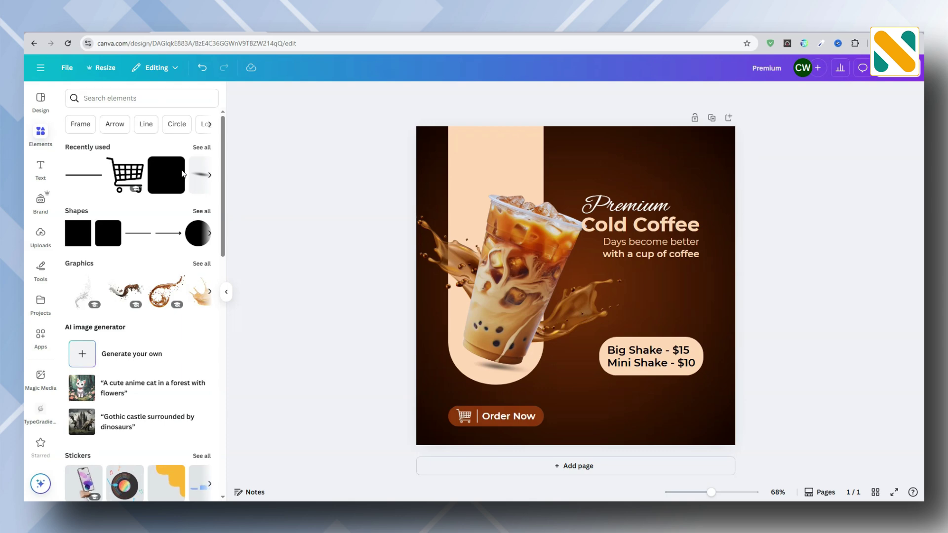
Step: Add a circle, shrink it to a small dot below the price badge and colour it white
{"action": "left_click", "coordinate": [194, 241]}
{"action": "left_click_drag", "start_coordinate": [573, 277], "coordinate": [617, 443]}
{"action": "left_click", "coordinate": [360, 97]}
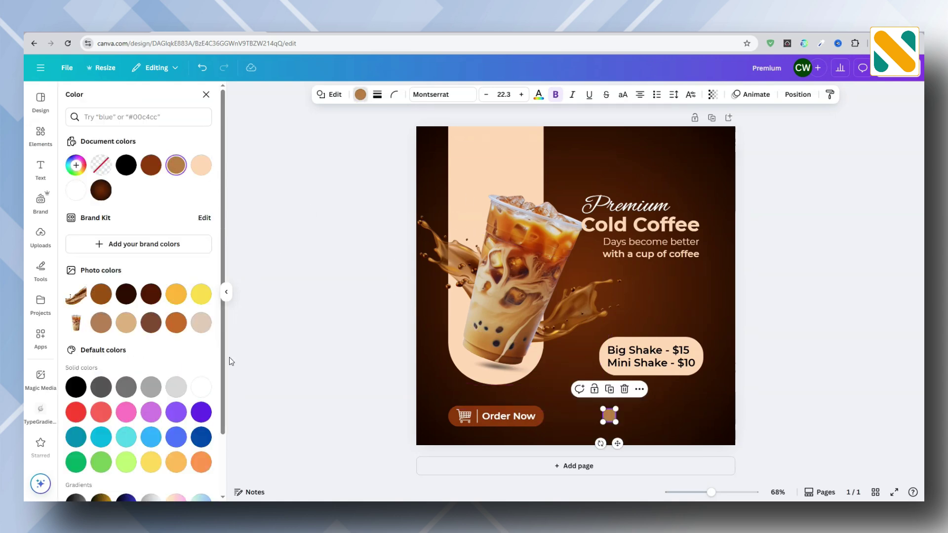
{"action": "left_click", "coordinate": [201, 387]}
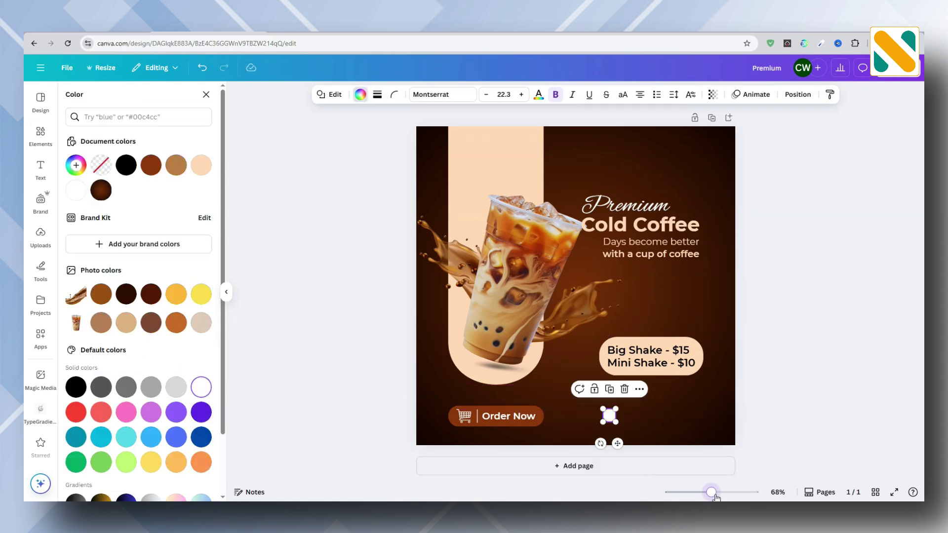
Step: Duplicate the small white circle into a horizontal row of four below the price badge
{"action": "mouse_move", "coordinate": [711, 492]}
{"action": "left_mouse_down"}
{"action": "mouse_move", "coordinate": [735, 492]}
{"action": "mouse_move", "coordinate": [726, 493]}
{"action": "left_mouse_up"}
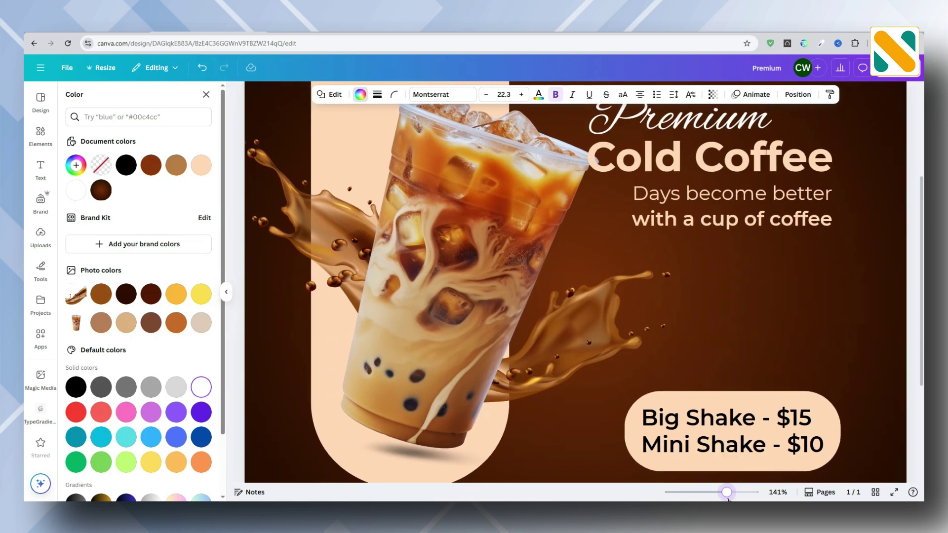
{"action": "scroll", "coordinate": [715, 380], "scroll_direction": "down", "scroll_amount": 5}
{"action": "left_click_drag", "start_coordinate": [647, 384], "coordinate": [774, 395]}
{"action": "key", "text": "ctrl+d"}
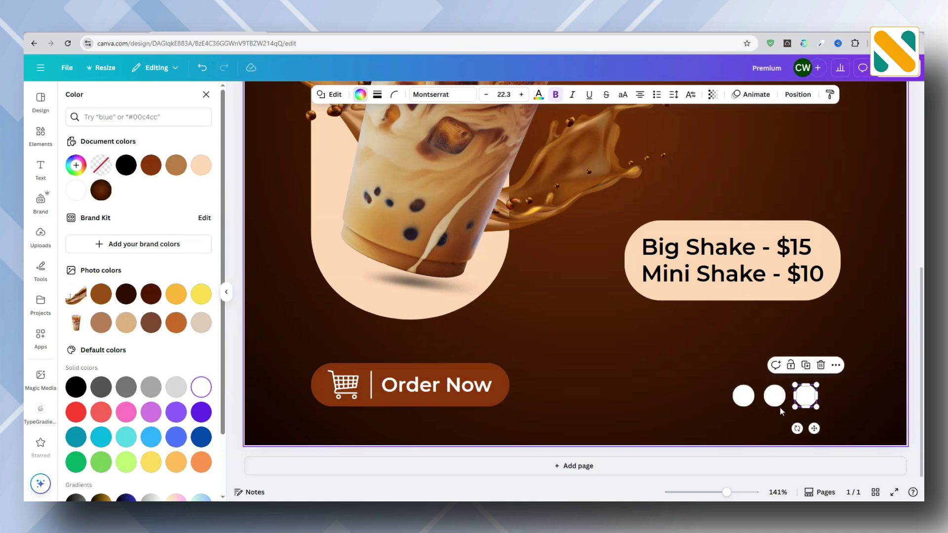
{"action": "left_click", "coordinate": [806, 394]}
{"action": "left_click", "coordinate": [806, 364]}
{"action": "left_click_drag", "start_coordinate": [838, 398], "coordinate": [833, 397]}
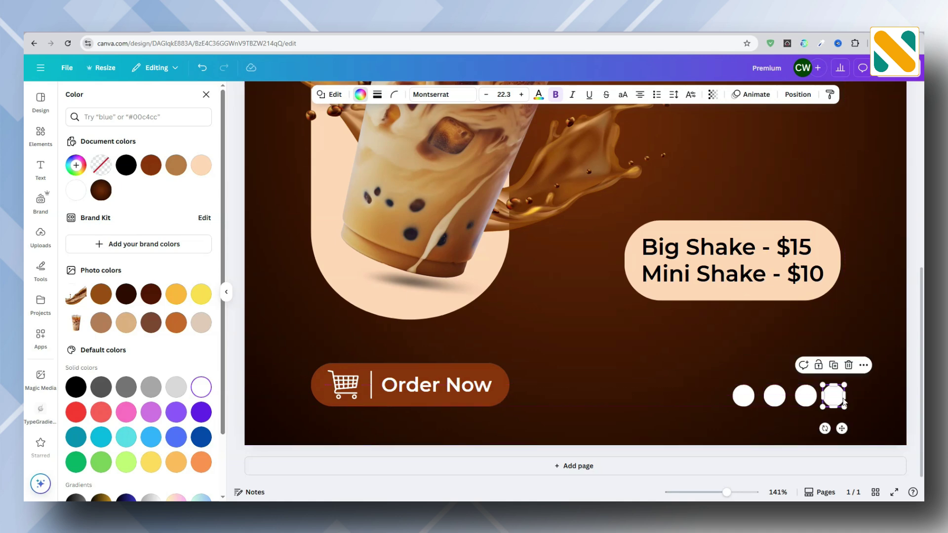
Step: Move the four white circles together towards the poster's right edge, bottom-aligned with the "Order Now" bar
{"action": "left_click", "coordinate": [874, 399]}
{"action": "left_click_drag", "start_coordinate": [734, 400], "coordinate": [733, 402]}
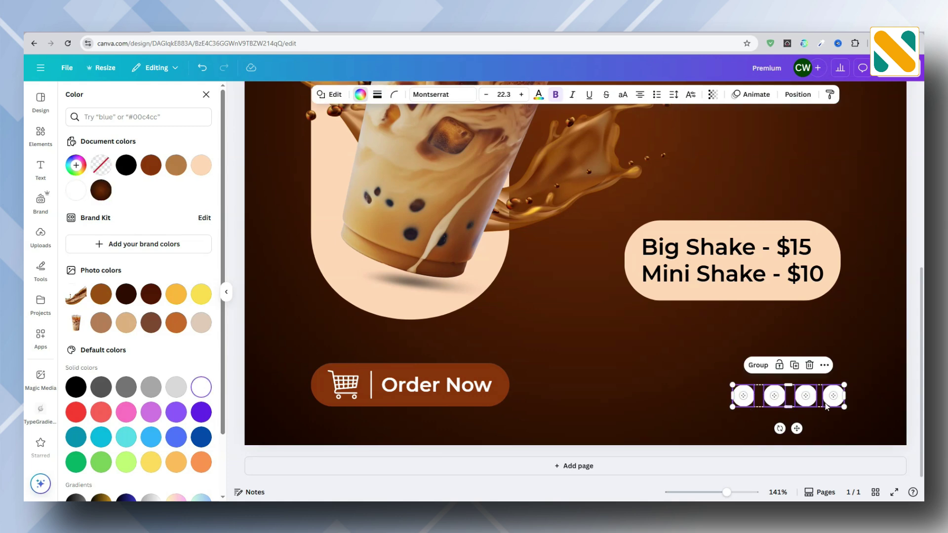
{"action": "left_click_drag", "start_coordinate": [796, 429], "coordinate": [832, 430]}
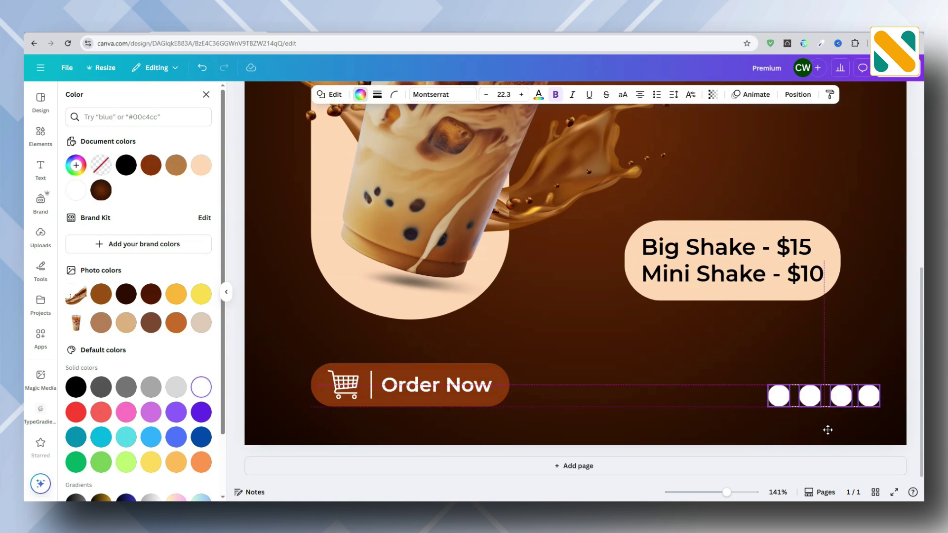
{"action": "left_click_drag", "start_coordinate": [827, 430], "coordinate": [828, 430]}
{"action": "left_click", "coordinate": [623, 373]}
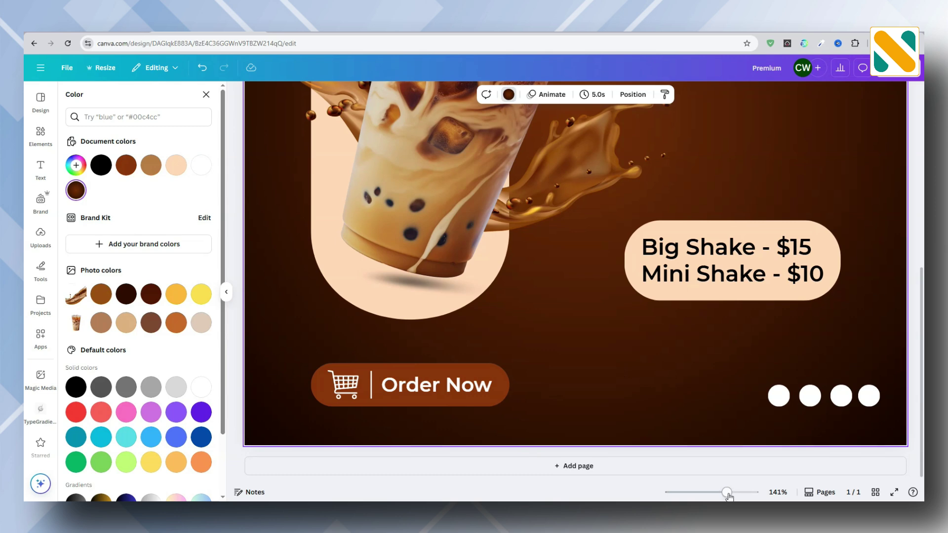
Step: Duplicate the "with a cup of coffee" line above the white circles and change the copy to "FOLLOW US NOW"
{"action": "left_click_drag", "start_coordinate": [727, 493], "coordinate": [711, 493]}
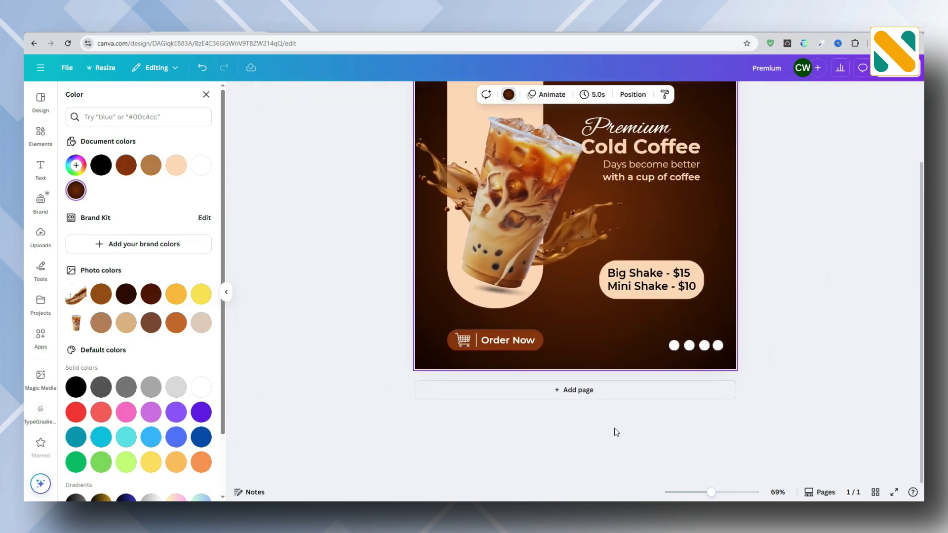
{"action": "left_click", "coordinate": [657, 175]}
{"action": "left_click_drag", "start_coordinate": [661, 256], "coordinate": [679, 400]}
{"action": "triple_click", "coordinate": [680, 401]}
{"action": "type", "text": "FoLLOW US NOW"}
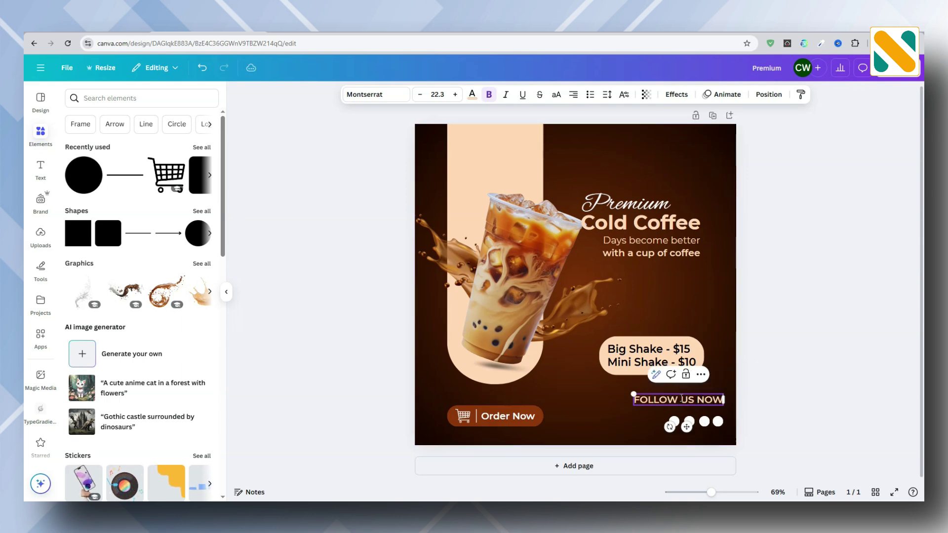
Step: Shrink "FOLLOW US NOW" to the width of the circle row and position it directly above the circles
{"action": "key", "text": "Escape"}
{"action": "left_click_drag", "start_coordinate": [714, 403], "coordinate": [714, 407]}
{"action": "left_click_drag", "start_coordinate": [634, 399], "coordinate": [669, 406]}
{"action": "left_click", "coordinate": [768, 410]}
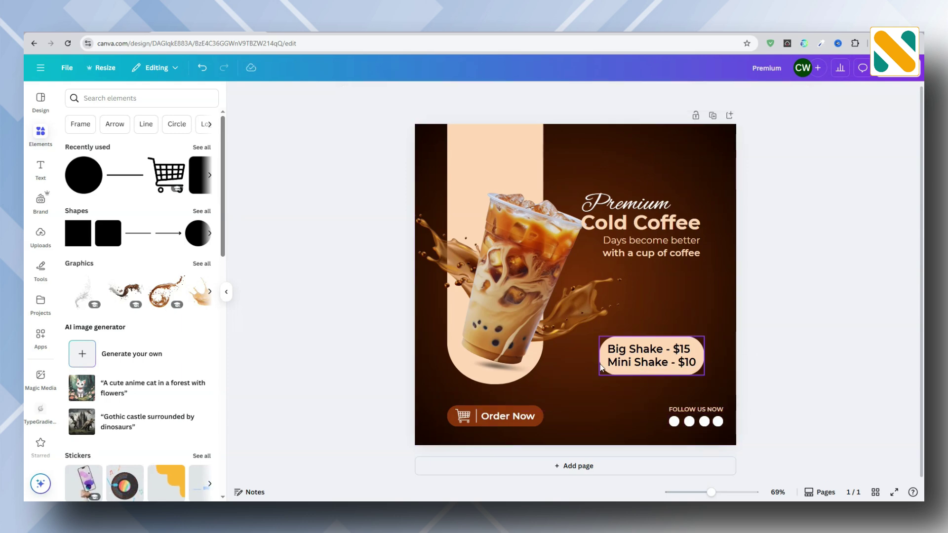
{"action": "left_click", "coordinate": [706, 411]}
{"action": "key", "text": "Escape"}
Step: Search the graphics for "facebook logo" and add the plain "f" logo to the poster
{"action": "left_click", "coordinate": [98, 98]}
{"action": "type", "text": "facebook logo"}
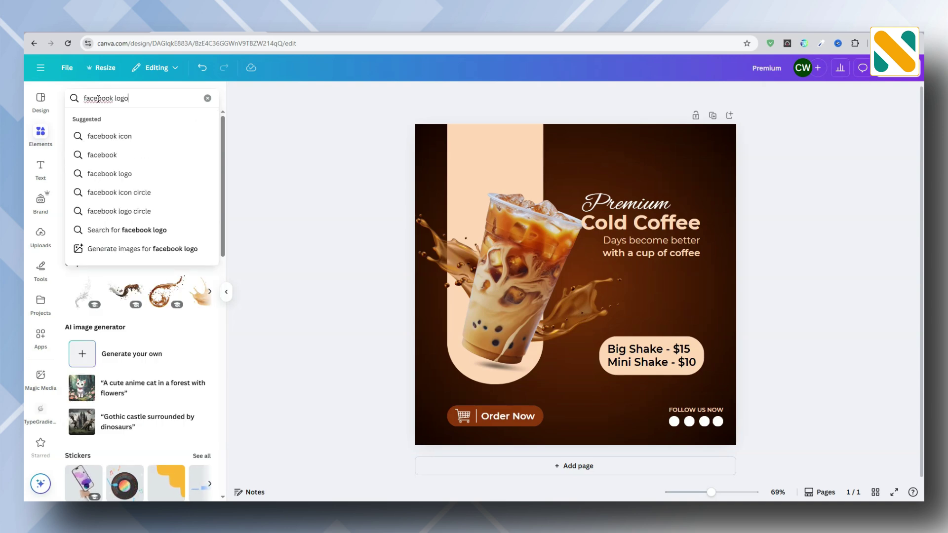
{"action": "key", "text": "Return"}
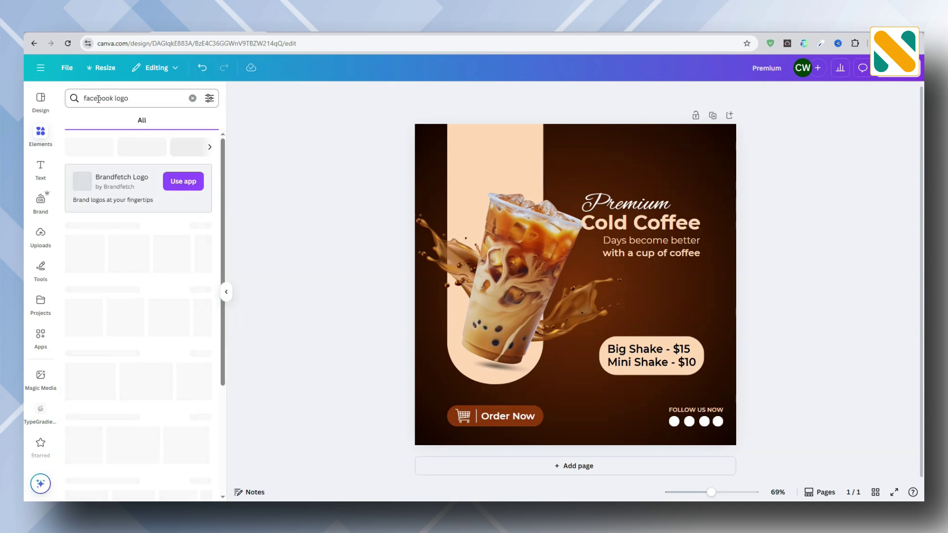
{"action": "left_click", "coordinate": [100, 121]}
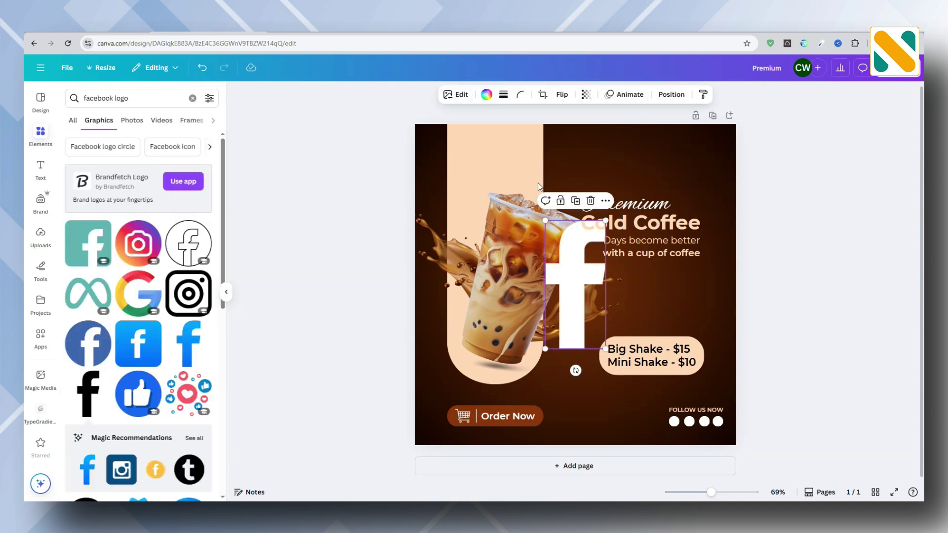
Step: Colour the Facebook "f" black, shrink it and place it on the first white circle
{"action": "left_click", "coordinate": [486, 94]}
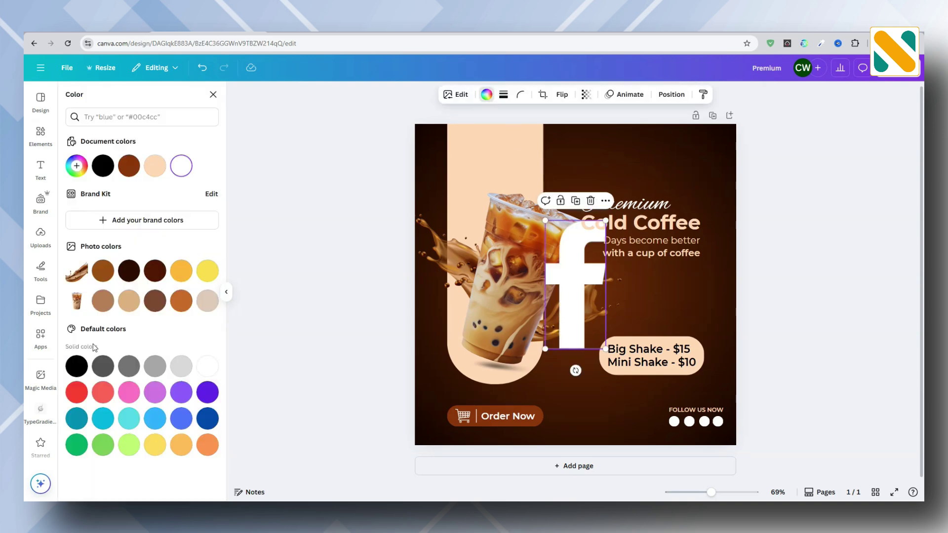
{"action": "left_click", "coordinate": [77, 366]}
{"action": "left_click_drag", "start_coordinate": [606, 221], "coordinate": [552, 335]}
{"action": "left_click_drag", "start_coordinate": [548, 342], "coordinate": [668, 441]}
Step: Search the graphics for "x logo" and add a plain black X logo without a background to the poster
{"action": "left_click", "coordinate": [41, 135]}
{"action": "left_click", "coordinate": [106, 97]}
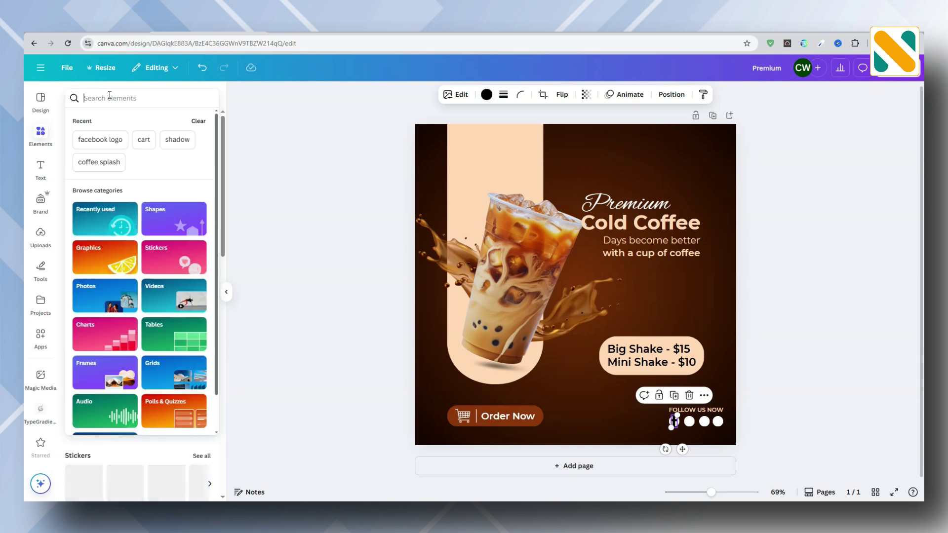
{"action": "type", "text": "x logo"}
{"action": "key", "text": "Return"}
{"action": "left_click", "coordinate": [99, 120]}
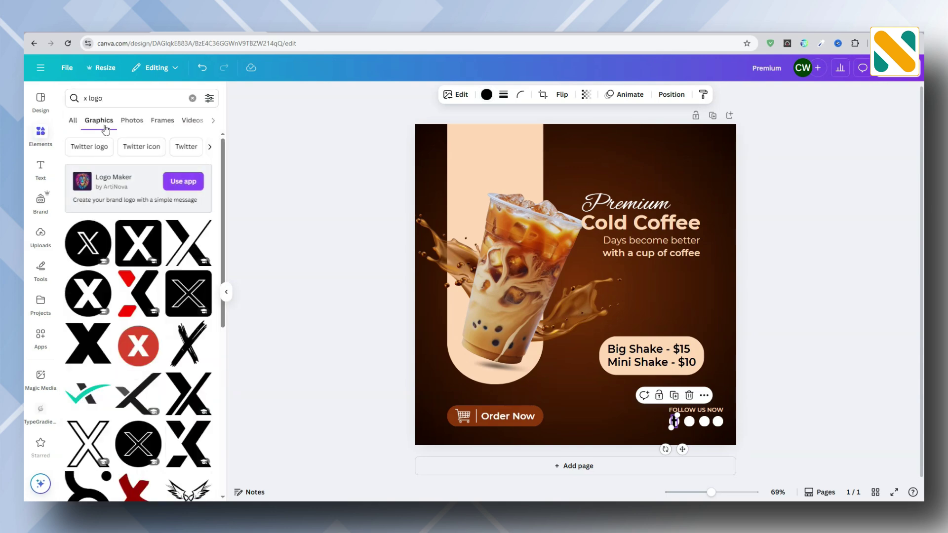
{"action": "scroll", "coordinate": [119, 222], "scroll_direction": "down", "scroll_amount": 10}
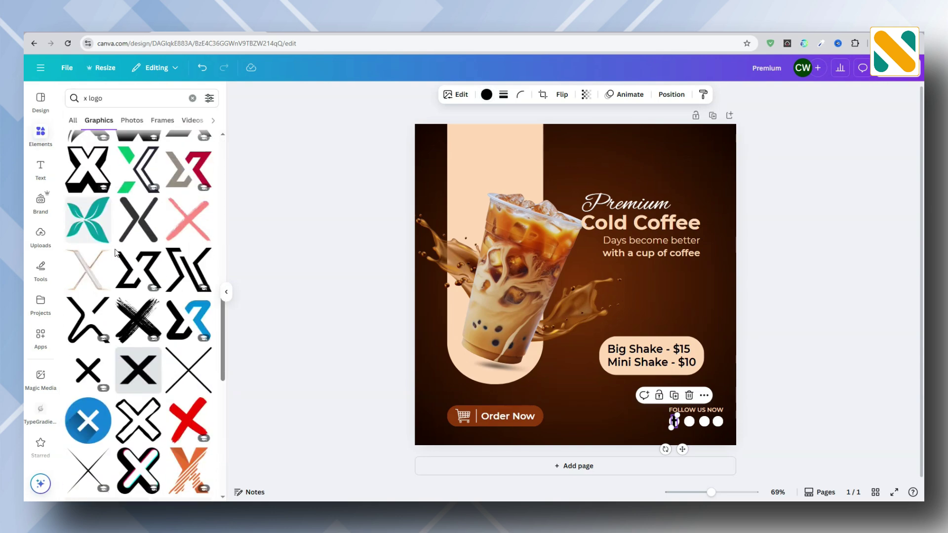
{"action": "left_click", "coordinate": [89, 344]}
{"action": "left_click", "coordinate": [486, 94]}
{"action": "left_click", "coordinate": [207, 366]}
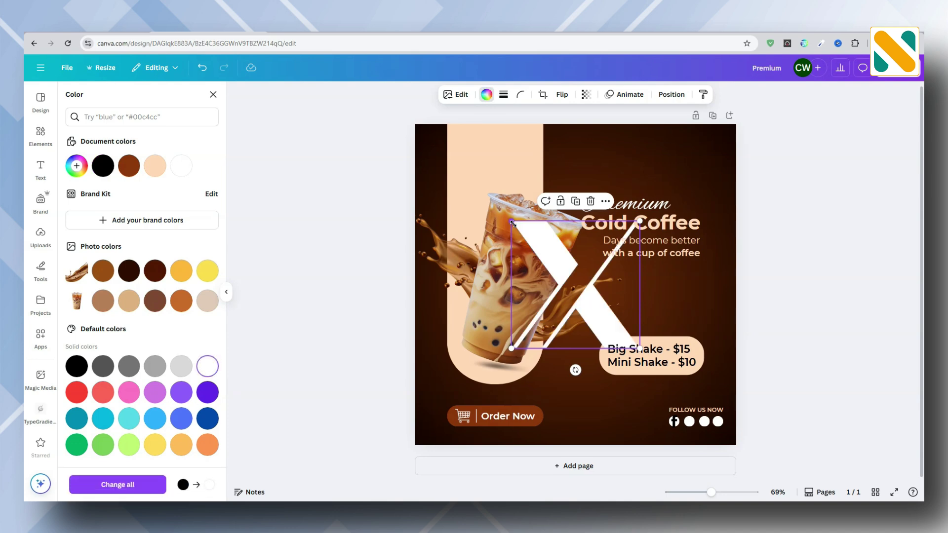
{"action": "left_click_drag", "start_coordinate": [512, 220], "coordinate": [621, 330]}
{"action": "left_click", "coordinate": [202, 67]}
{"action": "left_click", "coordinate": [201, 68]}
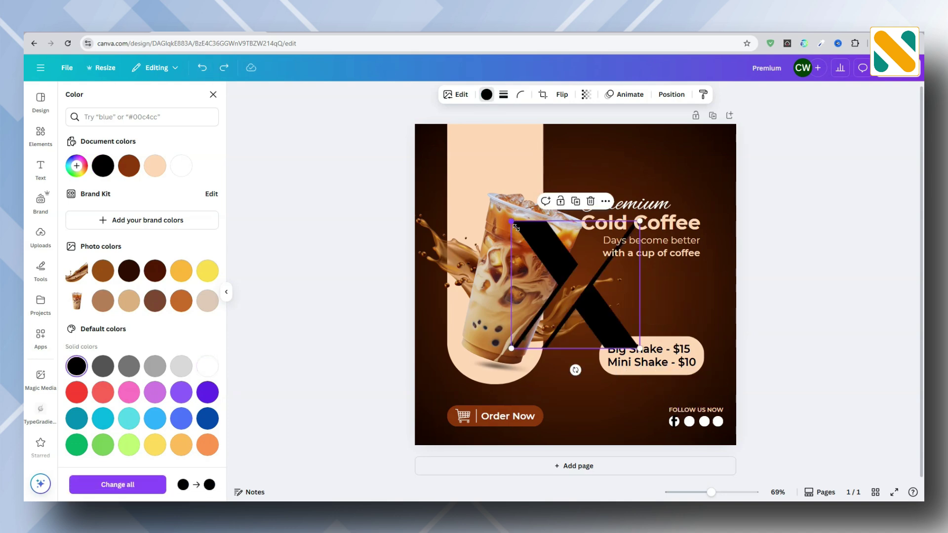
Step: Shrink the black X logo and place it on the second white circle
{"action": "left_click_drag", "start_coordinate": [516, 228], "coordinate": [689, 422]}
Step: Search the graphics for "instagram logo" and add the rounded-square camera outline logo to the poster
{"action": "left_click", "coordinate": [41, 134]}
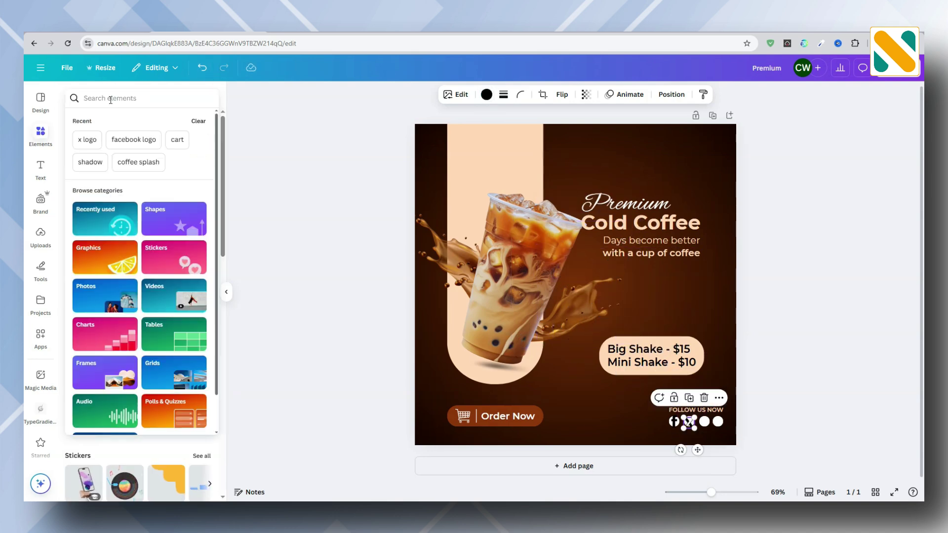
{"action": "type", "text": "instagram lgoo"}
{"action": "key", "text": "Return"}
{"action": "left_click", "coordinate": [128, 98]}
{"action": "key", "text": "BackSpace"}
{"action": "key", "text": "BackSpace"}
{"action": "key", "text": "BackSpace"}
{"action": "type", "text": "o"}
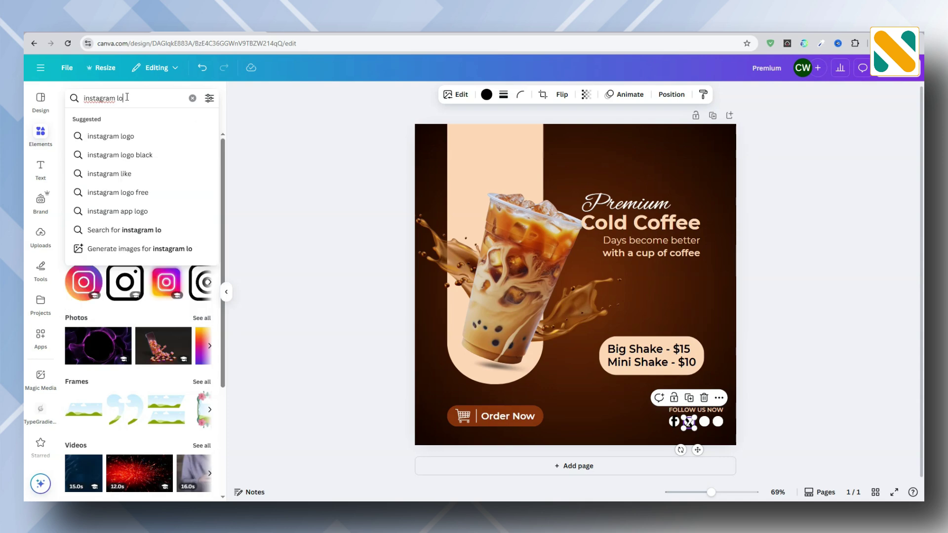
{"action": "left_click", "coordinate": [110, 136]}
{"action": "left_click", "coordinate": [99, 121]}
{"action": "left_click", "coordinate": [135, 332]}
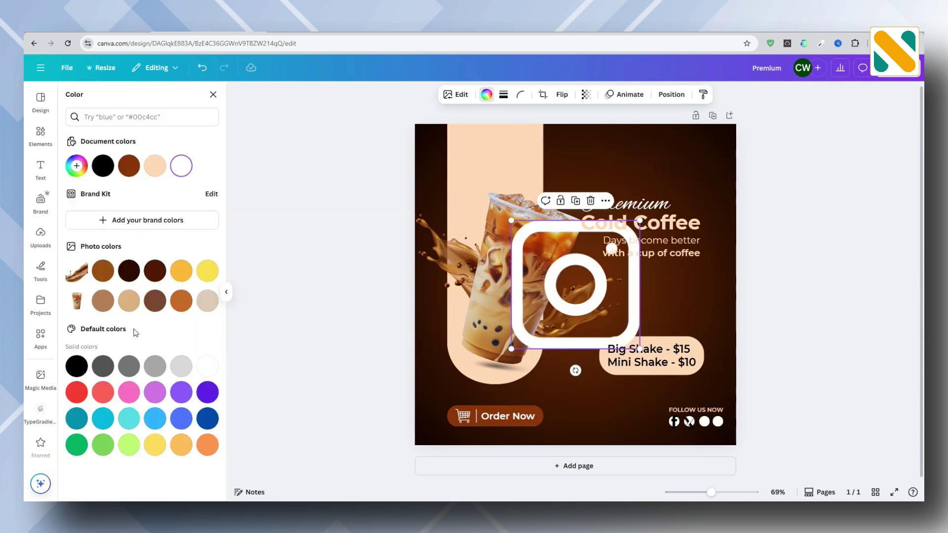
Step: Colour the Instagram logo black, shrink it and place it on the third white circle
{"action": "left_click", "coordinate": [77, 366]}
{"action": "left_click_drag", "start_coordinate": [512, 221], "coordinate": [705, 421]}
Step: Search the graphics for "youtube logo" and add the round black logo to the poster
{"action": "left_click", "coordinate": [41, 133]}
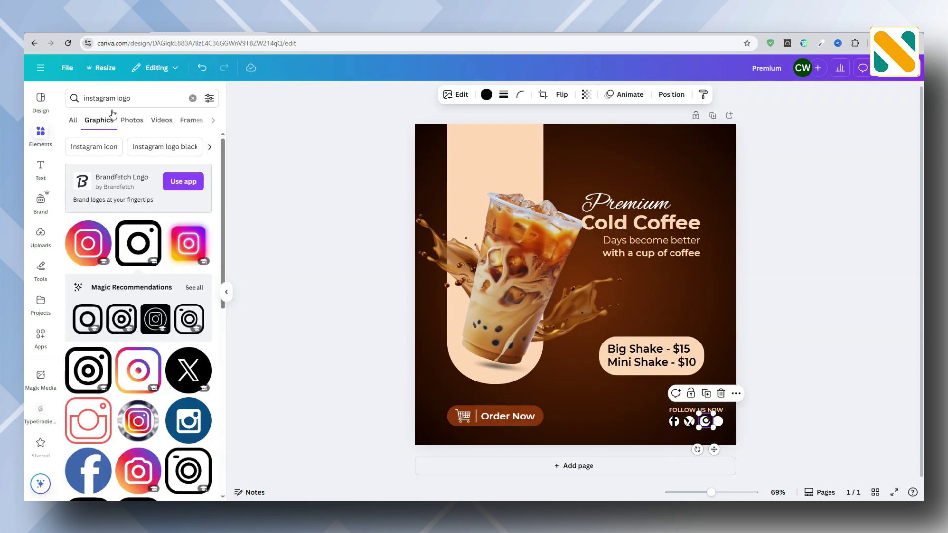
{"action": "triple_click", "coordinate": [101, 98]}
{"action": "type", "text": "youtube logo"}
{"action": "key", "text": "Return"}
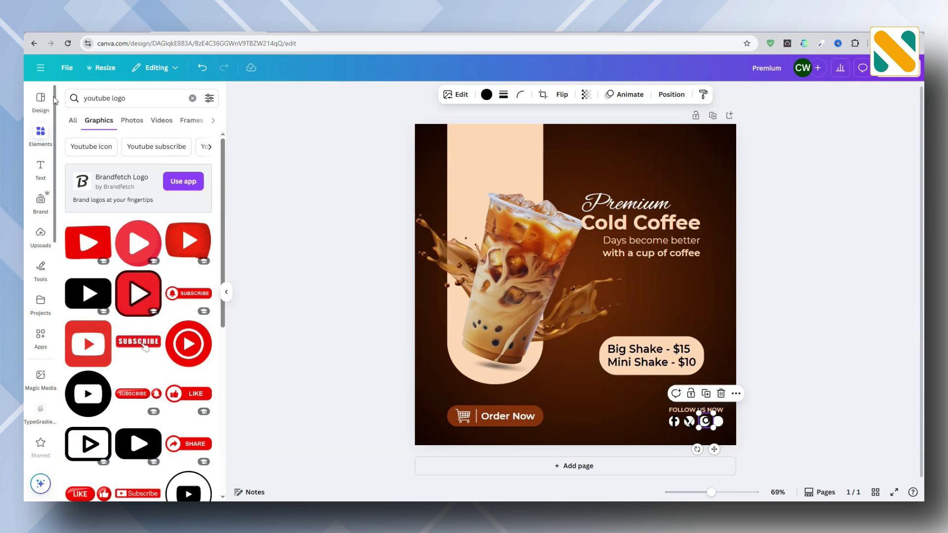
{"action": "left_click", "coordinate": [88, 396]}
Step: Shrink the YouTube logo and move it to the fourth white circle
{"action": "left_click_drag", "start_coordinate": [513, 222], "coordinate": [613, 323]}
{"action": "left_click_drag", "start_coordinate": [630, 340], "coordinate": [738, 440]}
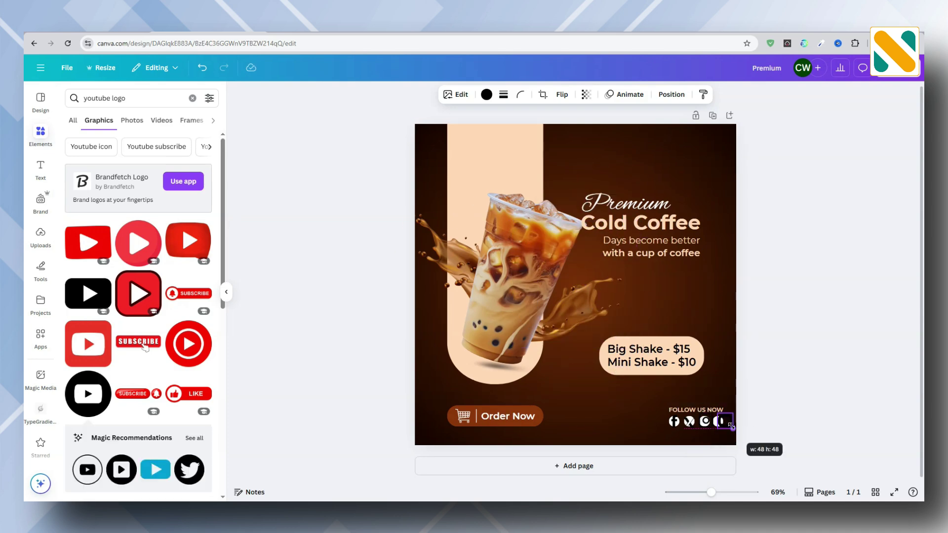
Step: Reduce the Facebook and X logos to fit inside the first two white circles and centre them there
{"action": "scroll", "coordinate": [731, 426], "scroll_direction": "up", "scroll_amount": 10, "text": "ctrl"}
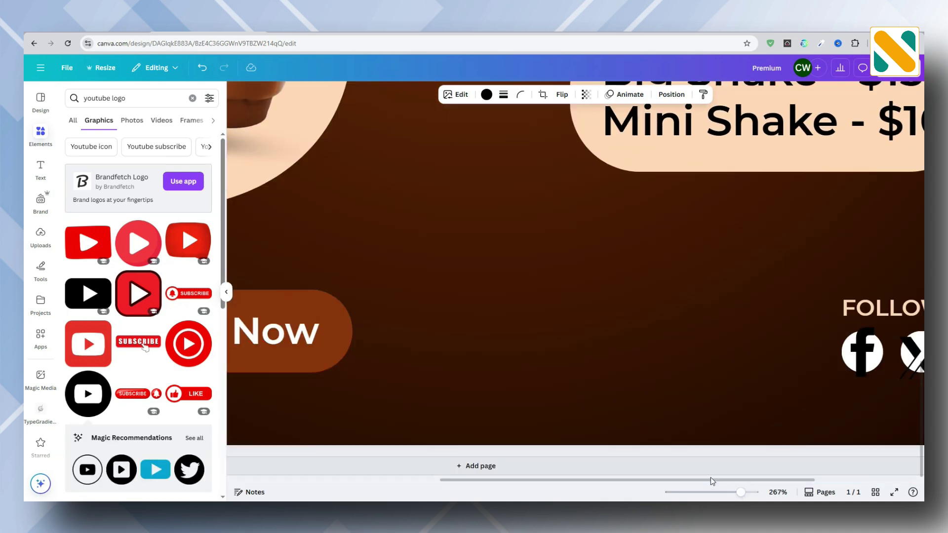
{"action": "left_click_drag", "start_coordinate": [712, 480], "coordinate": [817, 480]}
{"action": "left_click", "coordinate": [671, 351]}
{"action": "left_click_drag", "start_coordinate": [686, 324], "coordinate": [671, 352]}
{"action": "left_click", "coordinate": [729, 355]}
{"action": "left_click_drag", "start_coordinate": [750, 378], "coordinate": [739, 366]}
{"action": "left_click_drag", "start_coordinate": [739, 334], "coordinate": [731, 352]}
Step: Reduce the Instagram and YouTube logos to fit inside the last two white circles and centre them there
{"action": "left_click", "coordinate": [794, 350]}
{"action": "left_click_drag", "start_coordinate": [822, 375], "coordinate": [812, 367]}
{"action": "left_click_drag", "start_coordinate": [812, 320], "coordinate": [800, 339]}
{"action": "left_click_drag", "start_coordinate": [787, 352], "coordinate": [795, 352]}
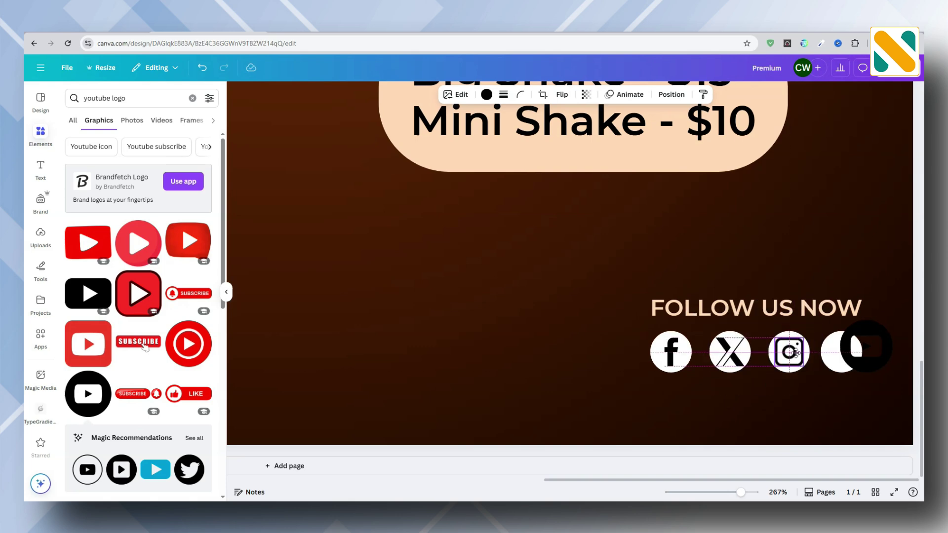
{"action": "left_click", "coordinate": [857, 351]}
{"action": "left_click_drag", "start_coordinate": [892, 320], "coordinate": [875, 337]}
{"action": "left_click_drag", "start_coordinate": [876, 373], "coordinate": [869, 366]}
{"action": "left_click_drag", "start_coordinate": [854, 352], "coordinate": [842, 353]}
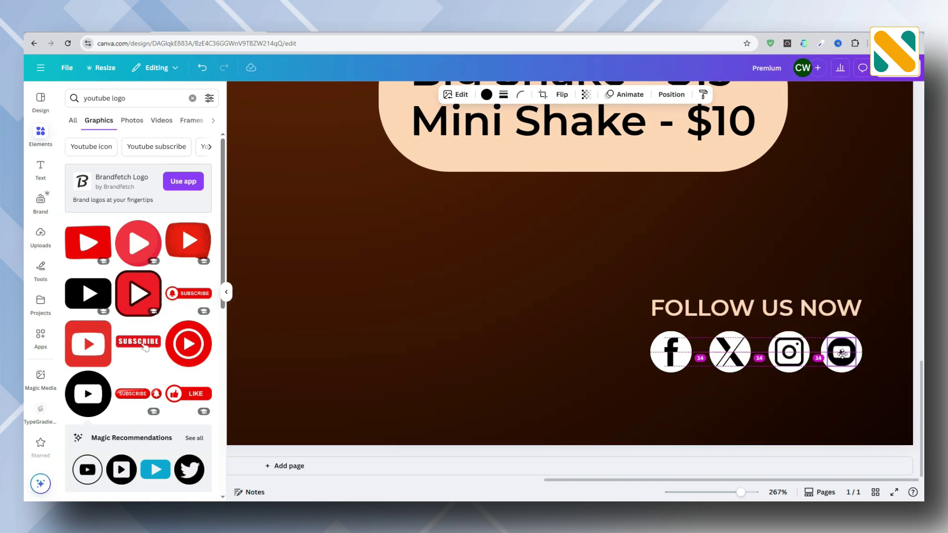
{"action": "left_click", "coordinate": [780, 432]}
Step: Search the graphics for "coffee logo" and add the steaming cup inside a ring to the poster
{"action": "left_click_drag", "start_coordinate": [741, 493], "coordinate": [711, 492]}
{"action": "left_click_drag", "start_coordinate": [109, 98], "coordinate": [24, 109]}
{"action": "type", "text": "coffee"}
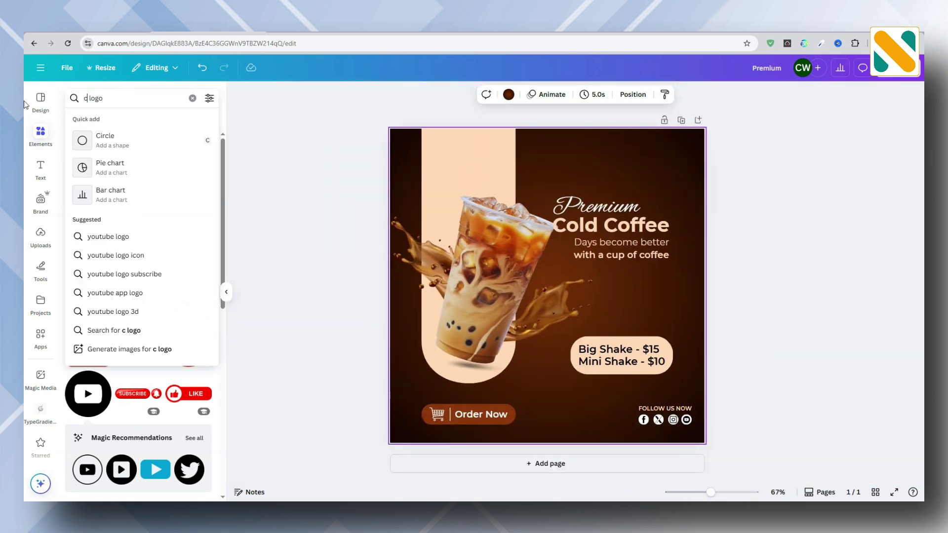
{"action": "key", "text": "Return"}
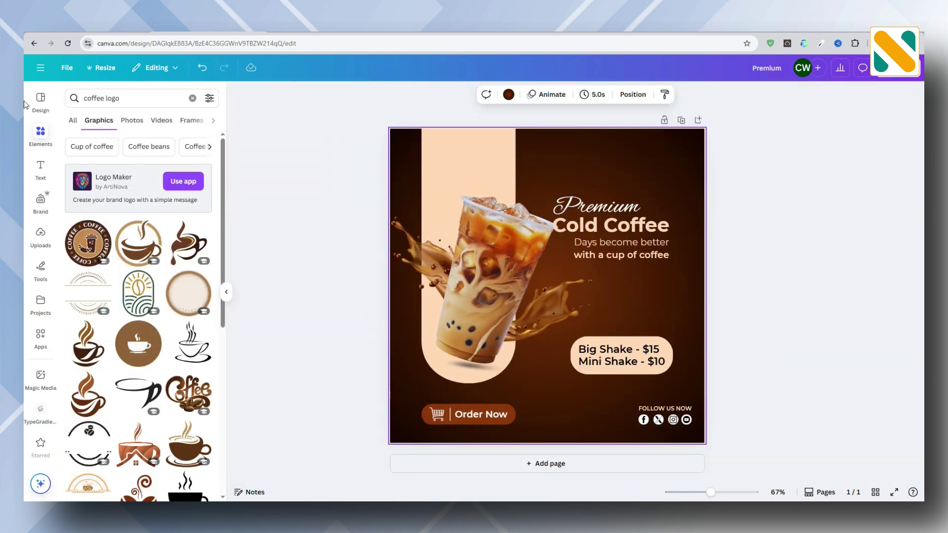
{"action": "left_click", "coordinate": [140, 236]}
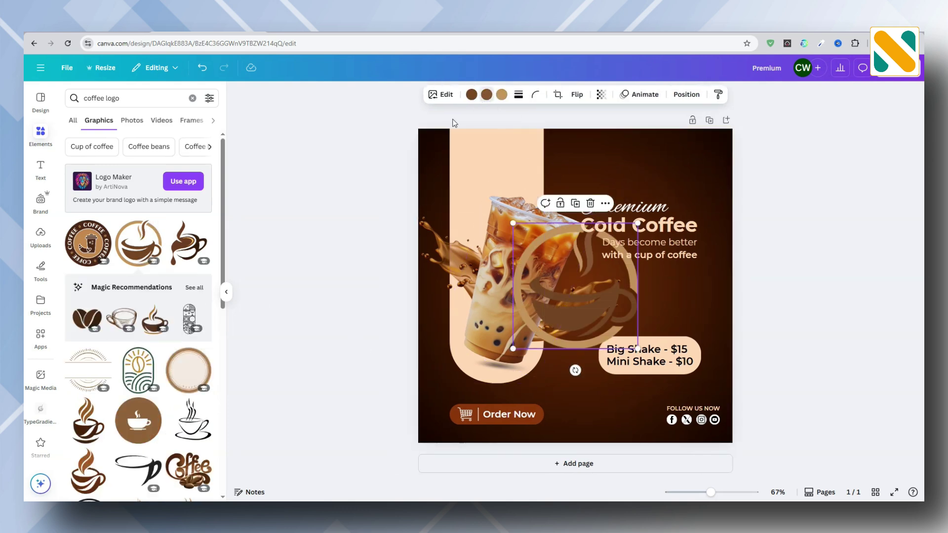
Step: Recolour the steam and cup of the coffee logo peach, then shrink it into the poster's upper-right corner
{"action": "left_click", "coordinate": [486, 94]}
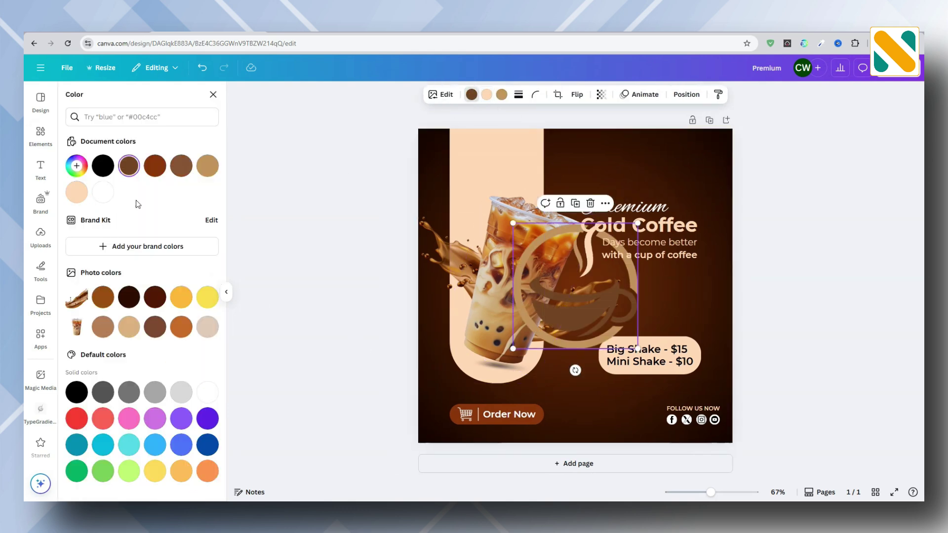
{"action": "left_click", "coordinate": [79, 198]}
{"action": "left_click_drag", "start_coordinate": [512, 349], "coordinate": [607, 281]}
{"action": "left_click_drag", "start_coordinate": [615, 247], "coordinate": [681, 173]}
{"action": "left_click_drag", "start_coordinate": [661, 192], "coordinate": [688, 147]}
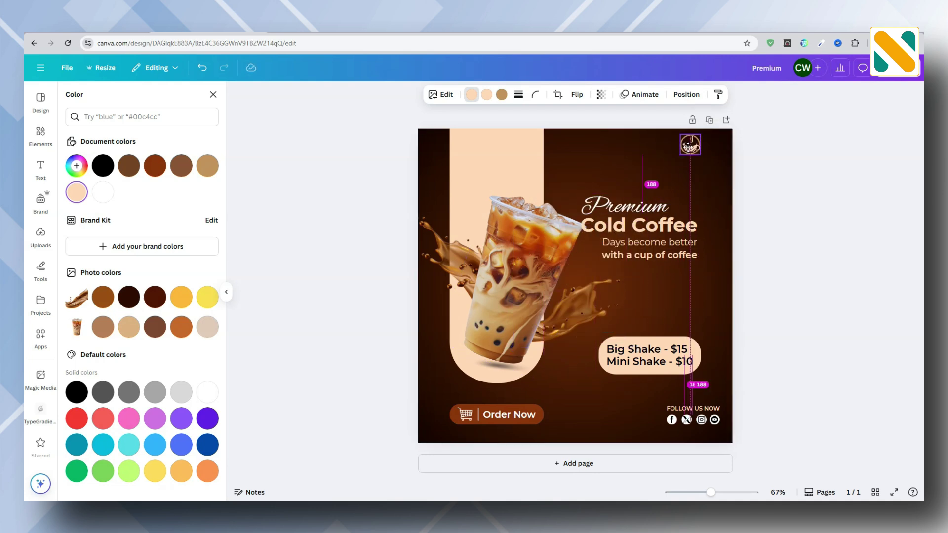
Step: Duplicate the "Days become better" line below the coffee logo and change the copy to "LOGO HERE" on two lines
{"action": "left_click", "coordinate": [651, 242]}
{"action": "left_click", "coordinate": [656, 218]}
{"action": "left_click_drag", "start_coordinate": [664, 249], "coordinate": [680, 190]}
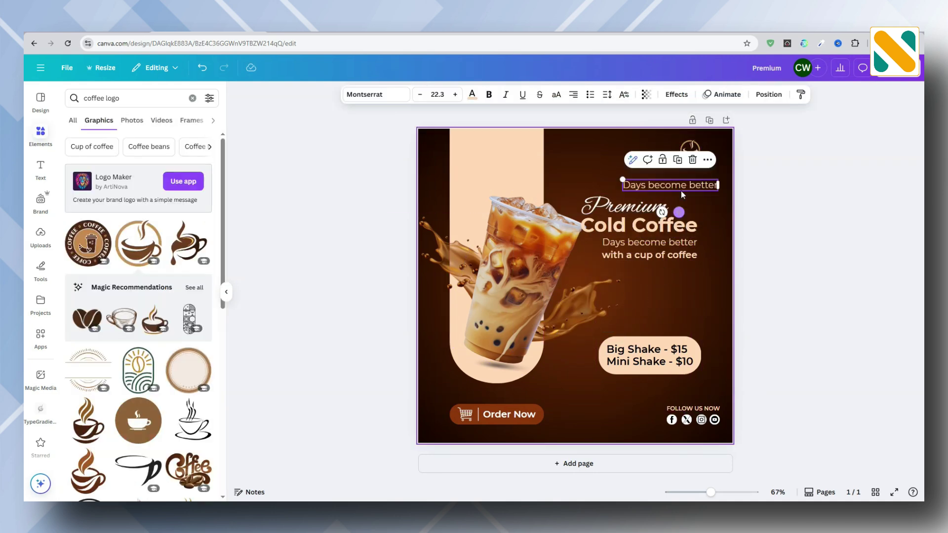
{"action": "double_click", "coordinate": [680, 187]}
{"action": "type", "text": "LOGO HERE"}
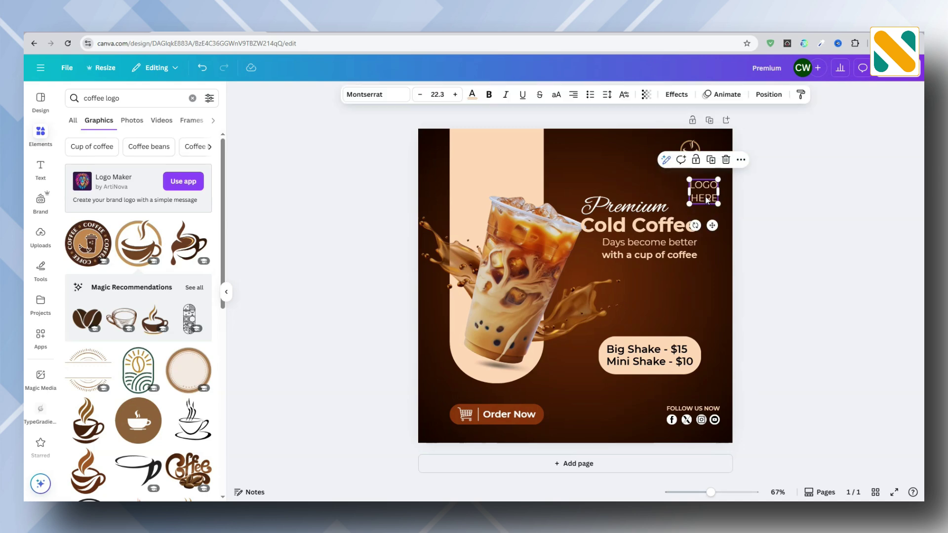
Step: Shrink "LOGO HERE" to size 15.6 and set it right beside the coffee logo in the poster's upper-right corner
{"action": "left_click", "coordinate": [606, 95]}
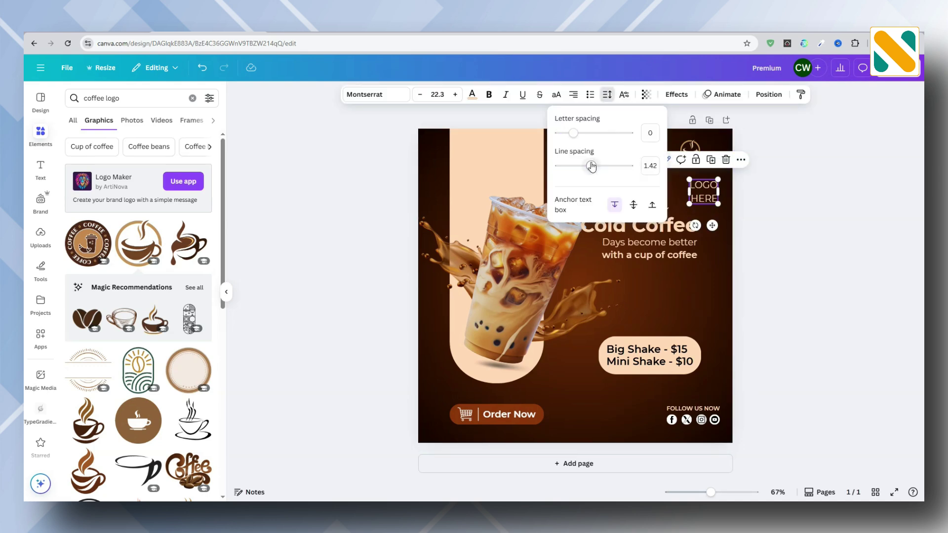
{"action": "left_click_drag", "start_coordinate": [690, 202], "coordinate": [685, 150]}
{"action": "left_click", "coordinate": [675, 167]}
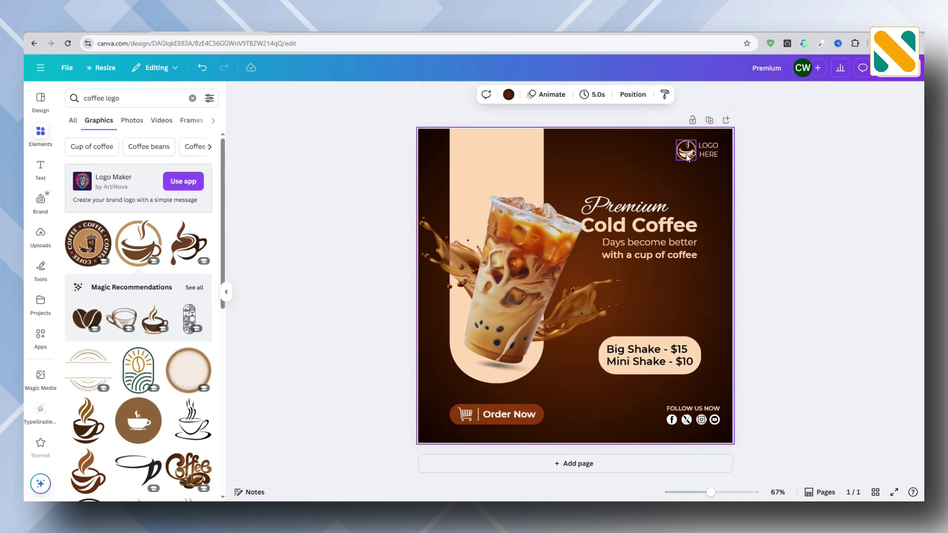
{"action": "left_click", "coordinate": [685, 151]}
{"action": "left_click", "coordinate": [743, 192]}
Step: Make the "LOGO HERE" text bold Montserrat and line it up beside the coffee logo
{"action": "left_click", "coordinate": [708, 151]}
{"action": "left_click", "coordinate": [490, 94]}
{"action": "left_click", "coordinate": [376, 94]}
{"action": "left_click", "coordinate": [73, 185]}
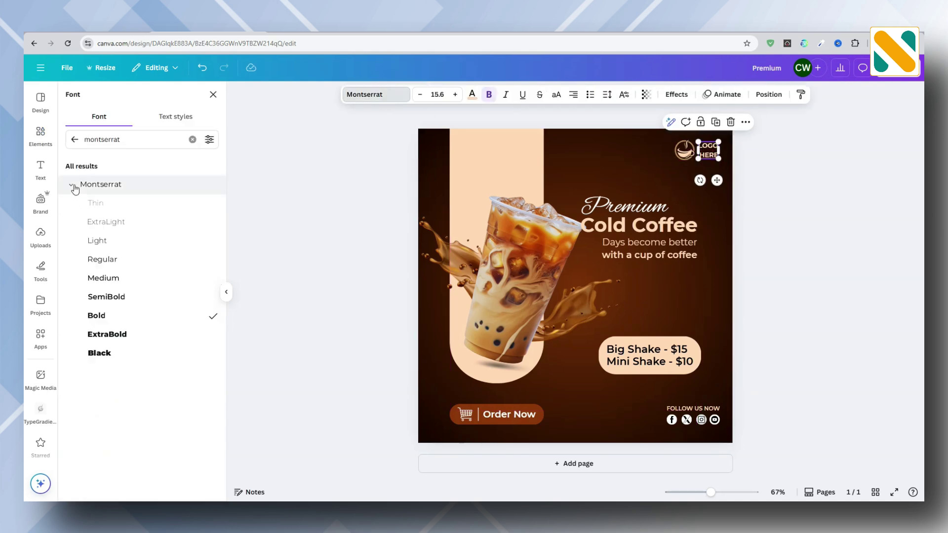
{"action": "left_click", "coordinate": [103, 278]}
{"action": "left_click", "coordinate": [345, 242]}
{"action": "left_click", "coordinate": [706, 151]}
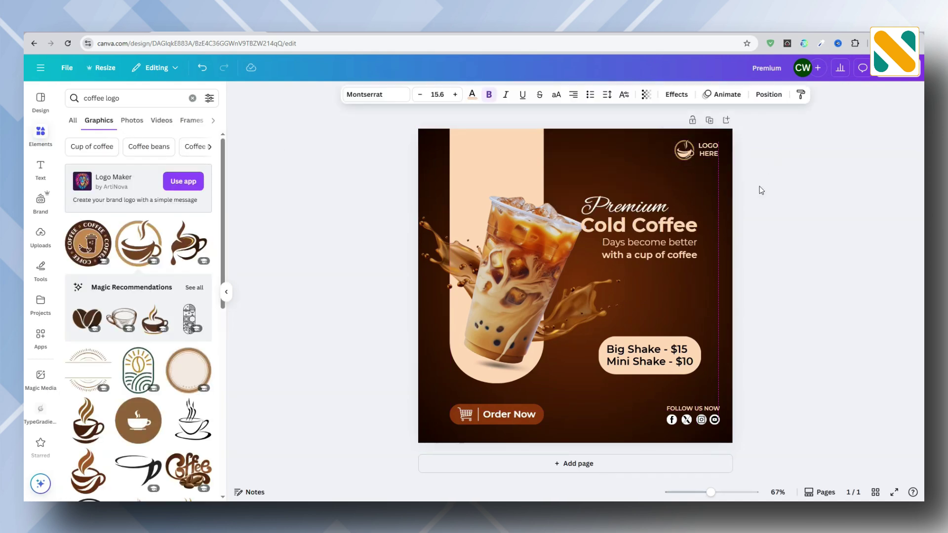
{"action": "left_click", "coordinate": [756, 188]}
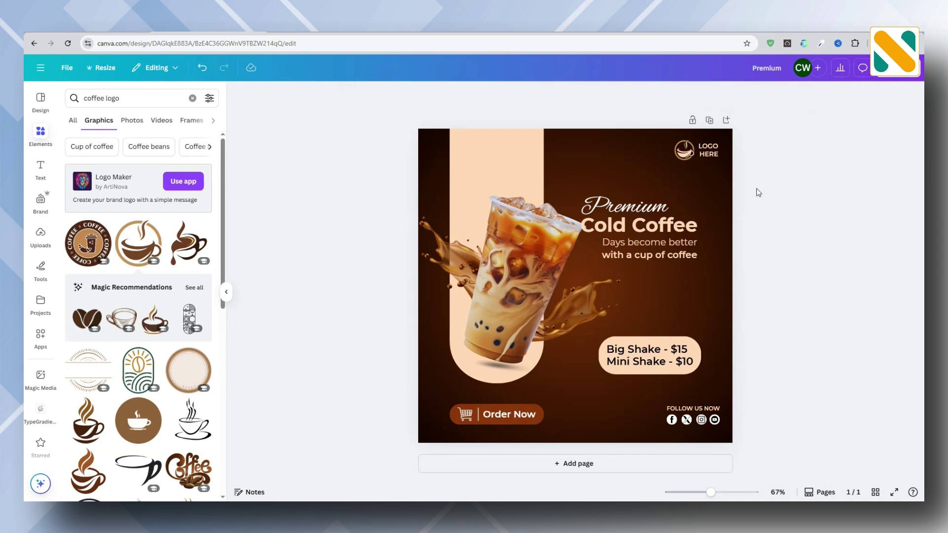
Step: Enlarge "LOGO HERE" slightly and move it a little lower together with the coffee logo
{"action": "left_click", "coordinate": [707, 150]}
{"action": "left_click", "coordinate": [762, 190]}
{"action": "left_click_drag", "start_coordinate": [679, 175], "coordinate": [707, 154]}
{"action": "left_click", "coordinate": [781, 221]}
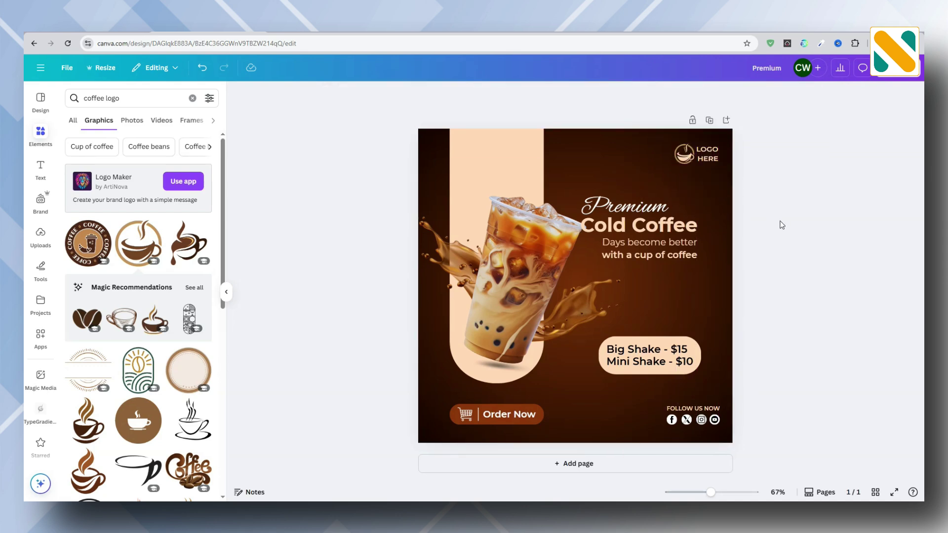
Step: Search the photos for "coffee bean" and add the single upright bean to the poster
{"action": "double_click", "coordinate": [125, 99]}
{"action": "type", "text": "bean"}
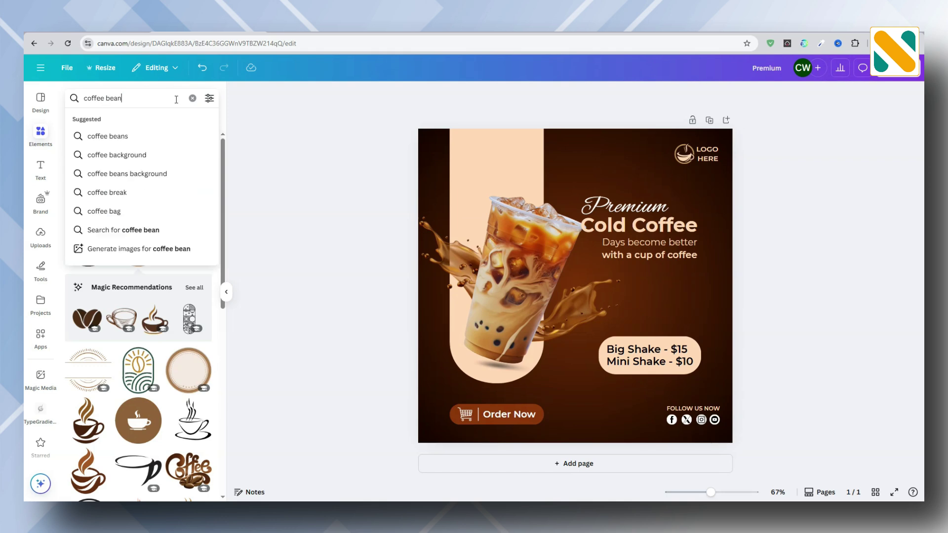
{"action": "key", "text": "Return"}
{"action": "left_click", "coordinate": [136, 120]}
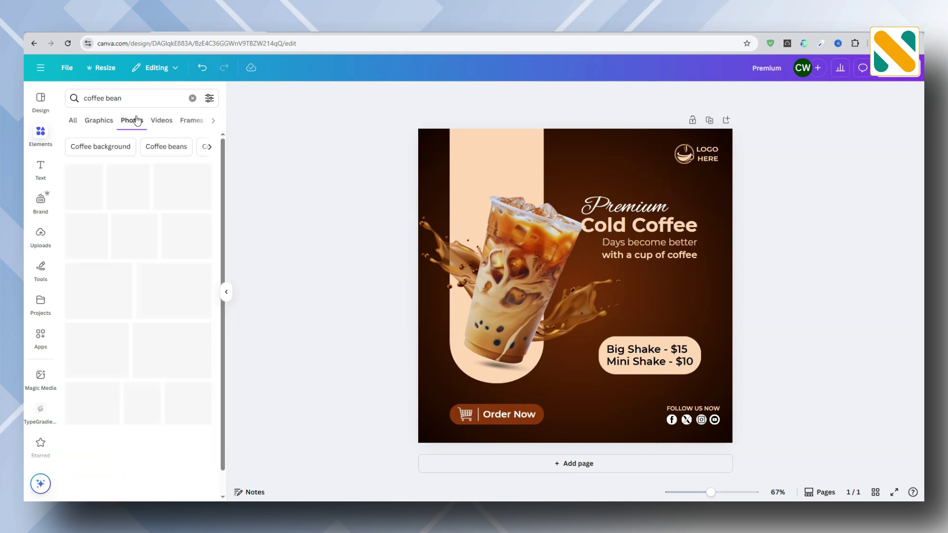
{"action": "left_click", "coordinate": [114, 181]}
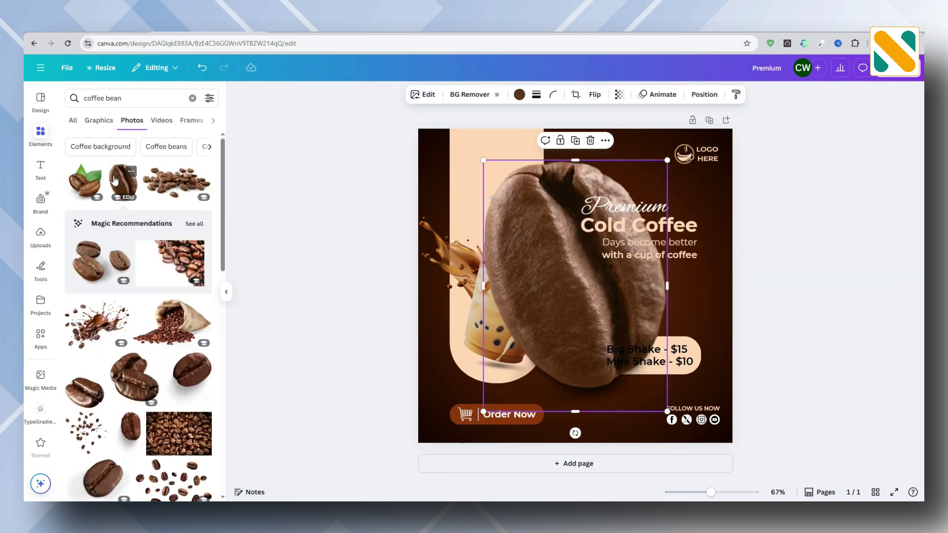
Step: Shrink the coffee bean, tilt it and place it in the poster's upper-left corner, partly beyond the edge
{"action": "left_click_drag", "start_coordinate": [659, 160], "coordinate": [443, 178]}
{"action": "left_click_drag", "start_coordinate": [443, 228], "coordinate": [474, 214]}
{"action": "left_click_drag", "start_coordinate": [444, 178], "coordinate": [447, 145]}
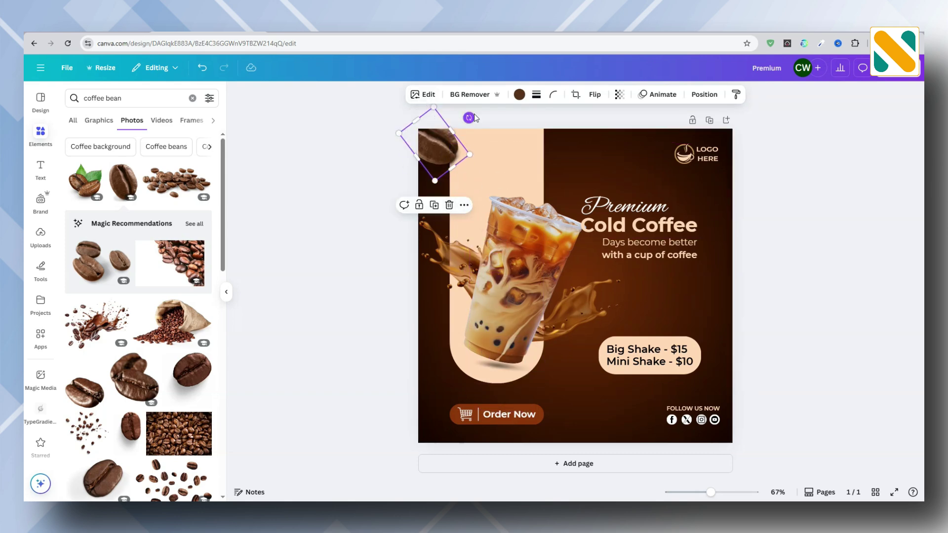
{"action": "left_click_drag", "start_coordinate": [473, 115], "coordinate": [472, 113]}
{"action": "left_click_drag", "start_coordinate": [436, 144], "coordinate": [487, 159]}
Step: Apply the warm Capri filter to the coffee bean photo
{"action": "left_click", "coordinate": [425, 98]}
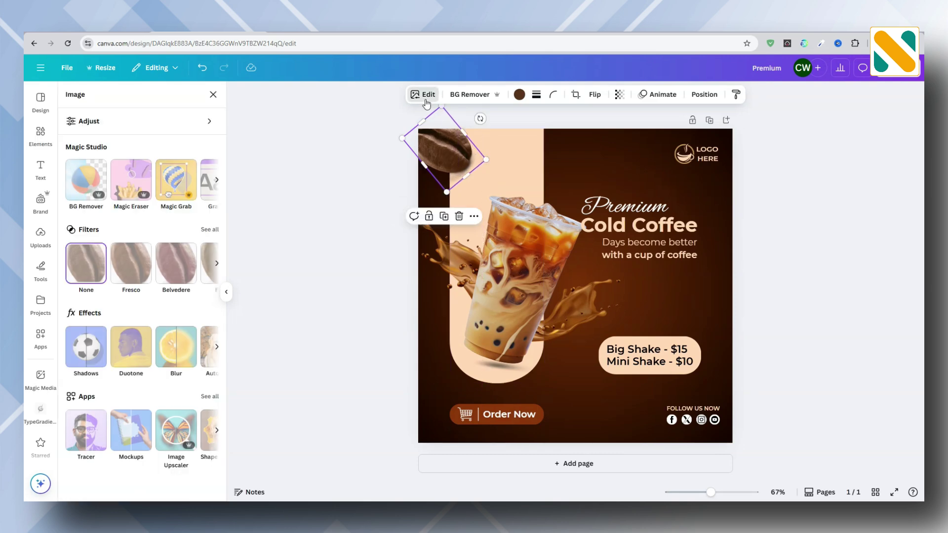
{"action": "left_click", "coordinate": [209, 229]}
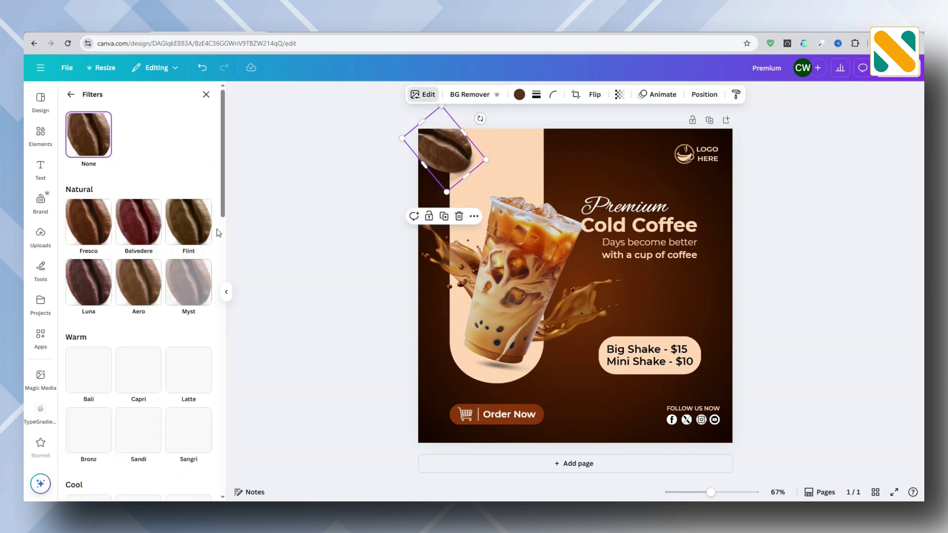
{"action": "left_click", "coordinate": [148, 367]}
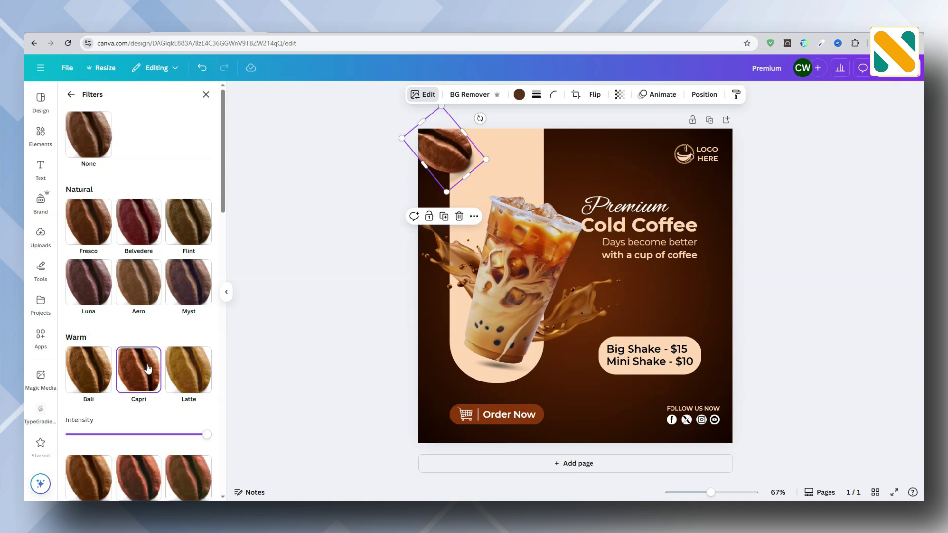
{"action": "left_click", "coordinate": [71, 96]}
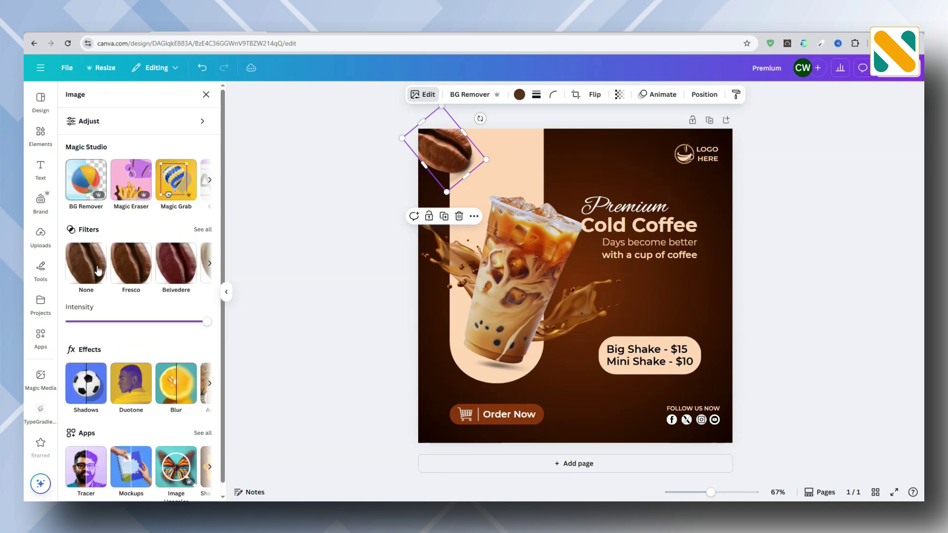
Step: Blur the whole coffee bean photo in the poster's upper-left corner at an intensity of 60
{"action": "left_click", "coordinate": [176, 390]}
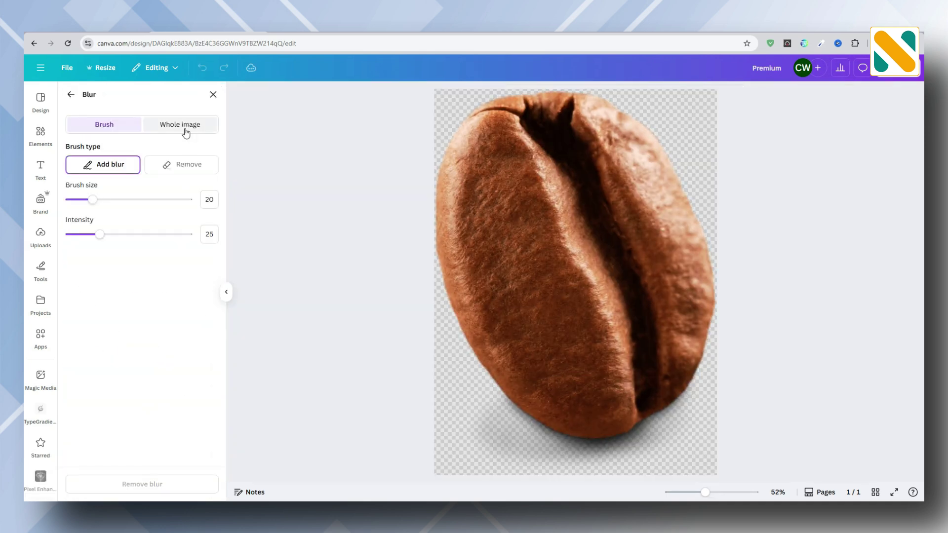
{"action": "left_click", "coordinate": [182, 126]}
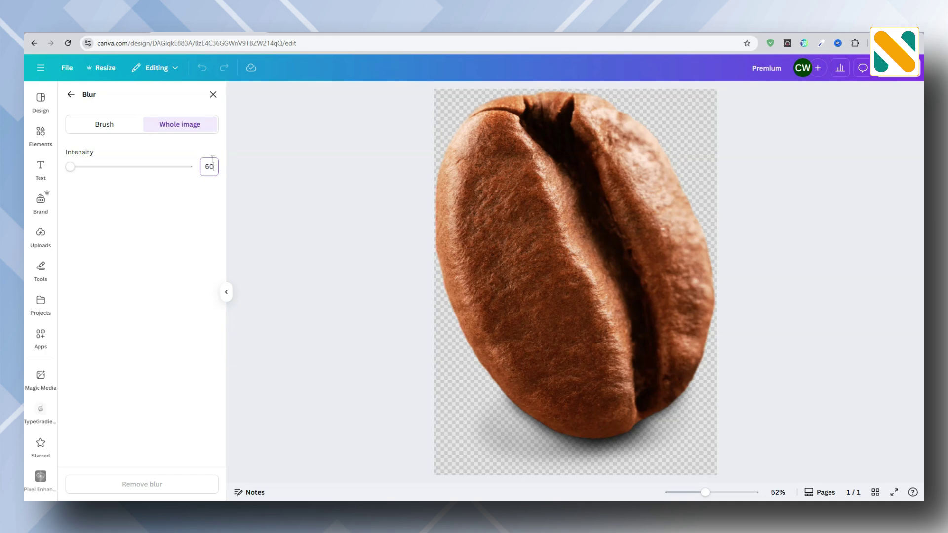
{"action": "key", "text": "Return"}
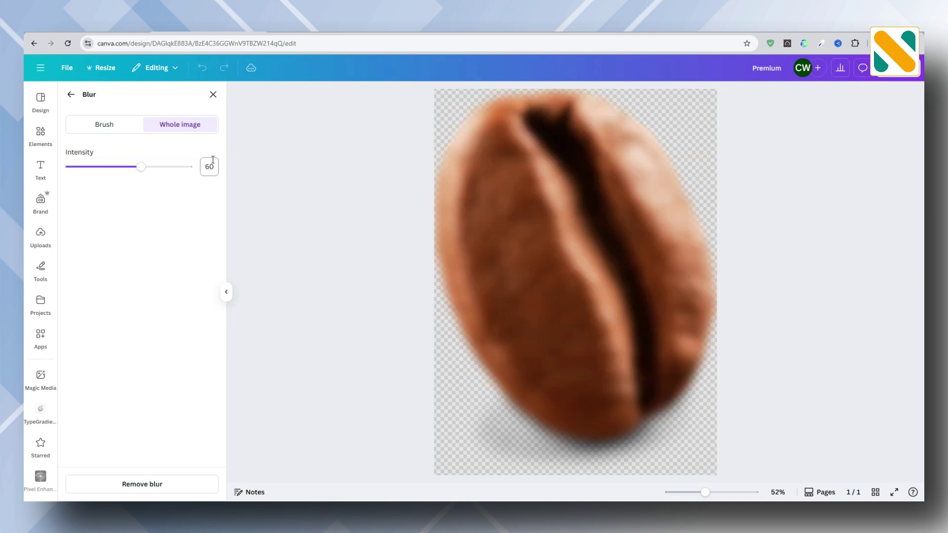
{"action": "left_click", "coordinate": [71, 95]}
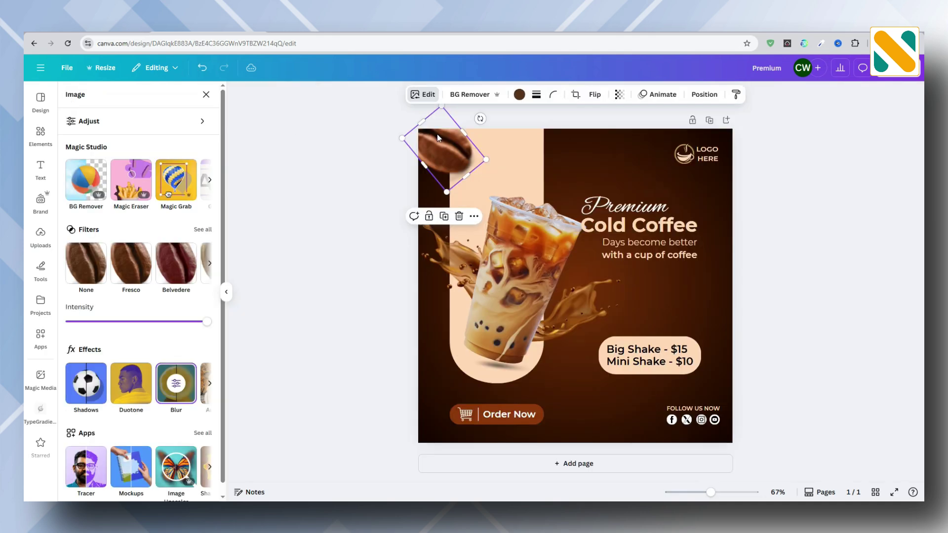
Step: Duplicate the blurred coffee bean, rotate and shrink the copy, and place it partly beyond the poster's right edge above the price label
{"action": "left_click", "coordinate": [444, 217]}
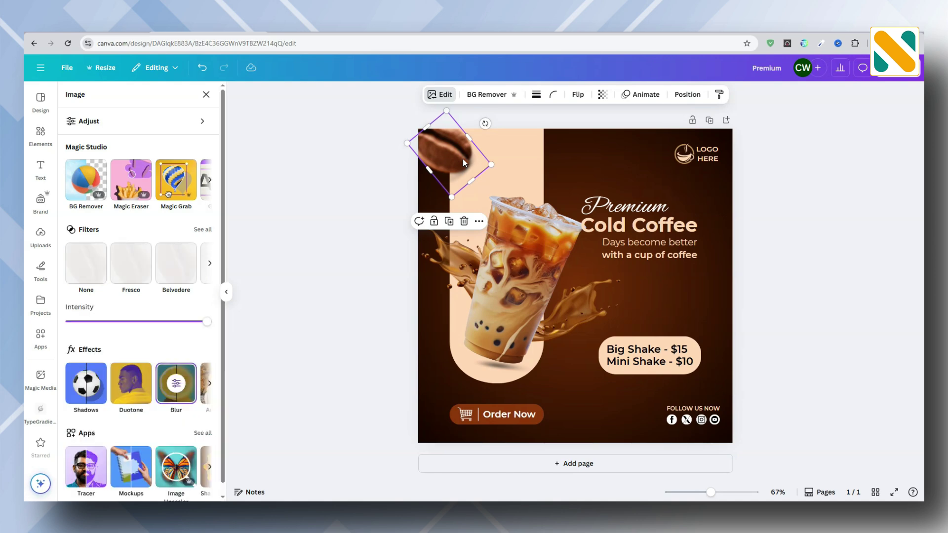
{"action": "left_click_drag", "start_coordinate": [500, 192], "coordinate": [685, 302]}
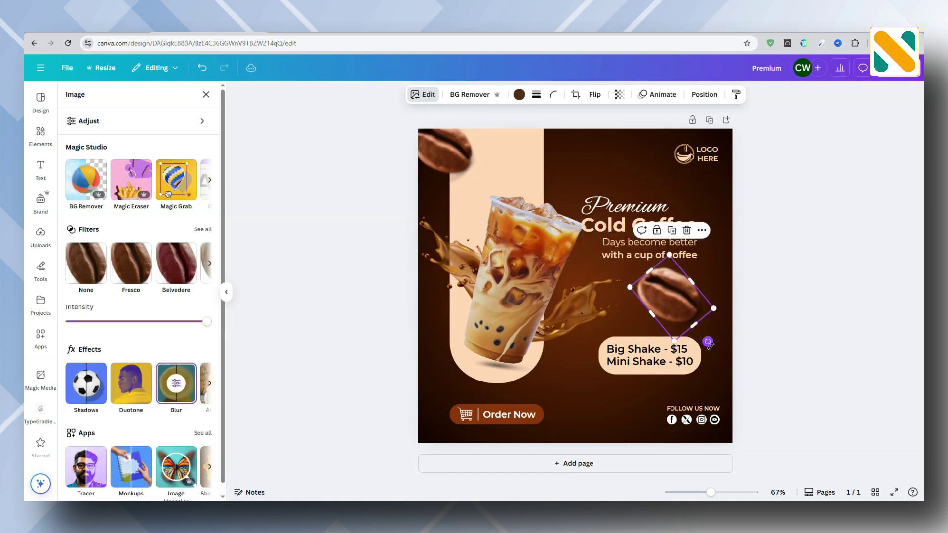
{"action": "left_click_drag", "start_coordinate": [705, 338], "coordinate": [713, 308]}
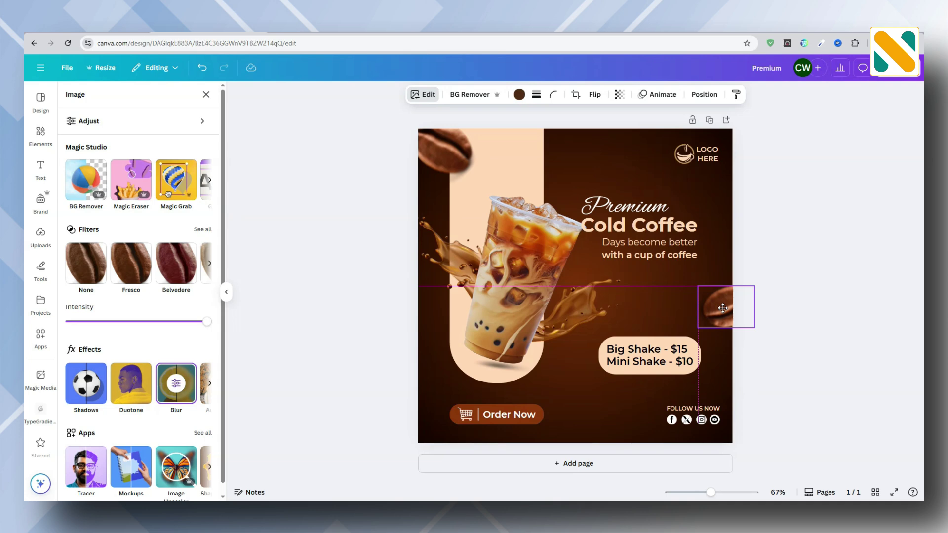
Step: Duplicate the small bean at the right edge and place the copy partly beyond the poster's bottom edge, between "Order Now" and the social icons
{"action": "key", "text": "ctrl+d"}
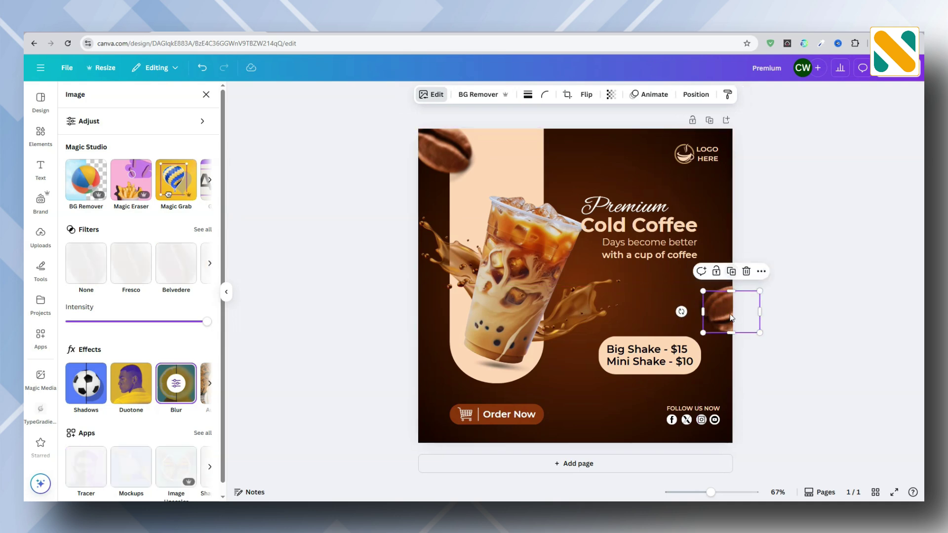
{"action": "left_click_drag", "start_coordinate": [734, 319], "coordinate": [531, 443]}
{"action": "mouse_move", "coordinate": [614, 418]}
{"action": "left_mouse_down"}
{"action": "mouse_move", "coordinate": [621, 413]}
{"action": "mouse_move", "coordinate": [609, 427]}
{"action": "left_mouse_up"}
{"action": "left_click", "coordinate": [398, 361]}
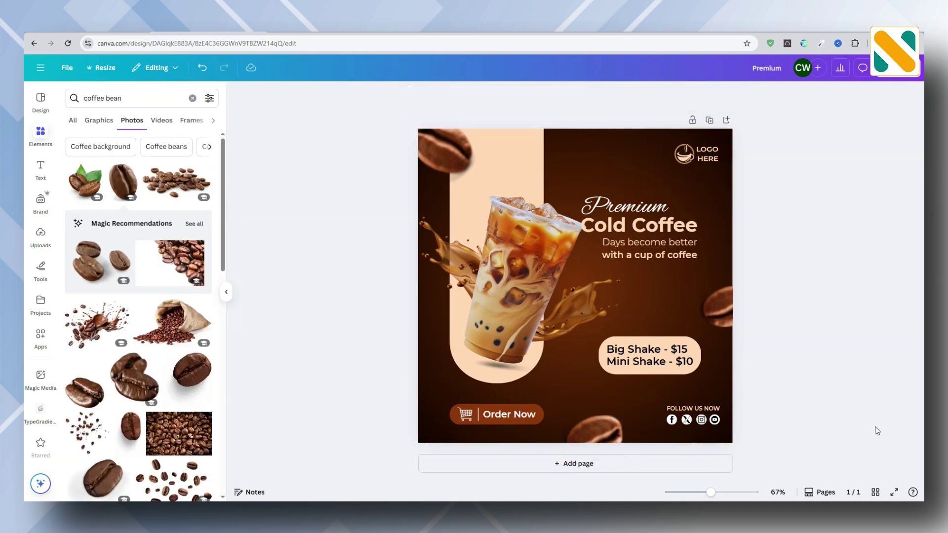
Step: Move the price label with "Big Shake - $15" and "Mini Shake - $10" slightly to the left
{"action": "left_click_drag", "start_coordinate": [627, 355], "coordinate": [621, 355]}
{"action": "left_click", "coordinate": [823, 353]}
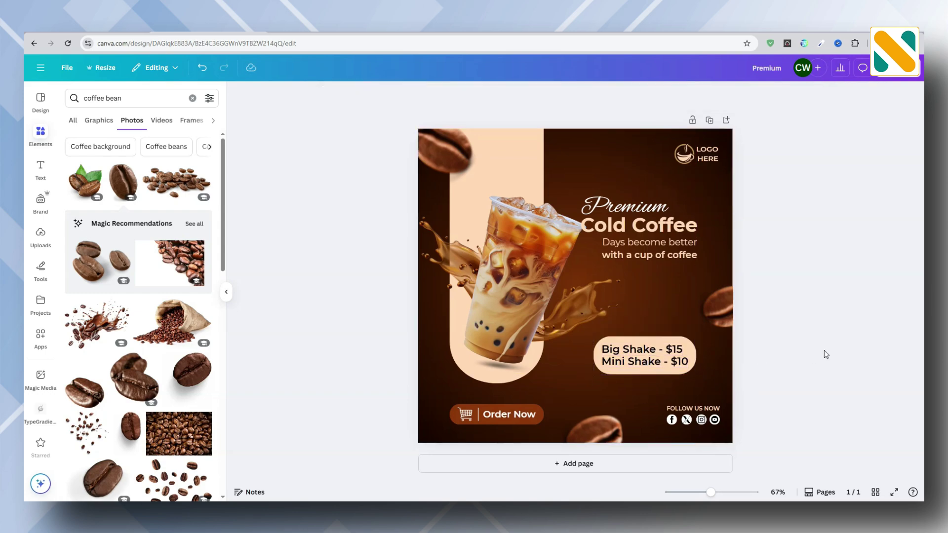